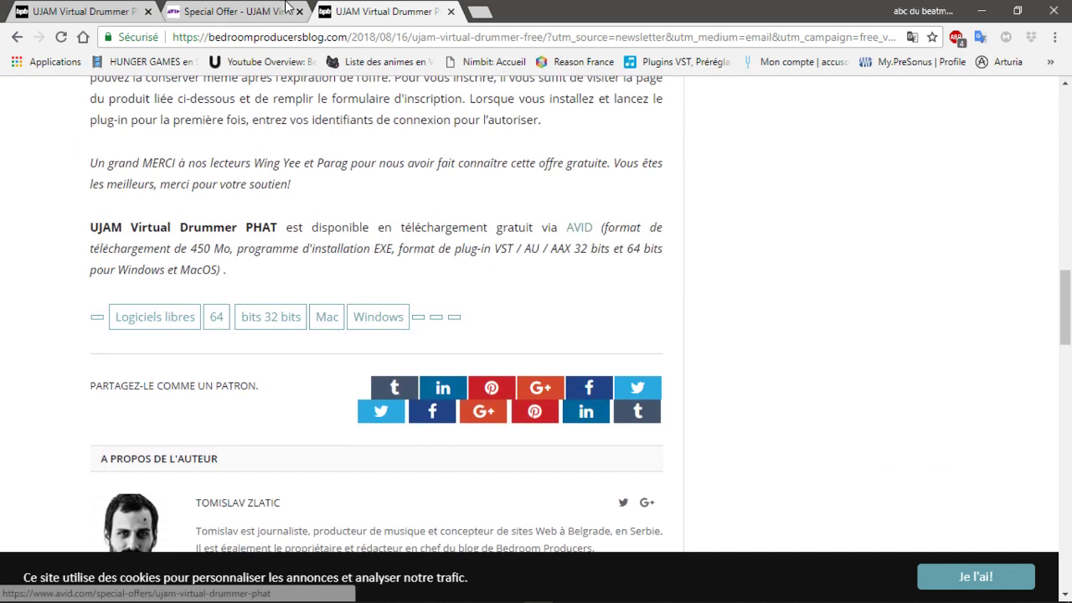
# View the UJAM Virtual Drummer PHAT special offer on the Avid page, including its description and end date.
pyautogui.click(224, 14)
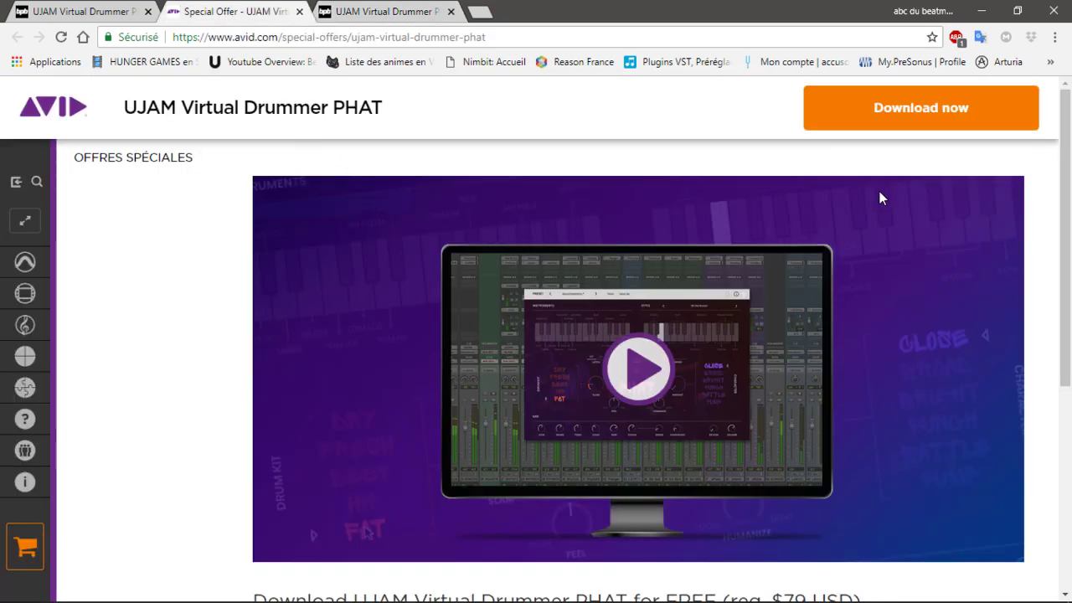
pyautogui.scroll(-4, 1046, 334)
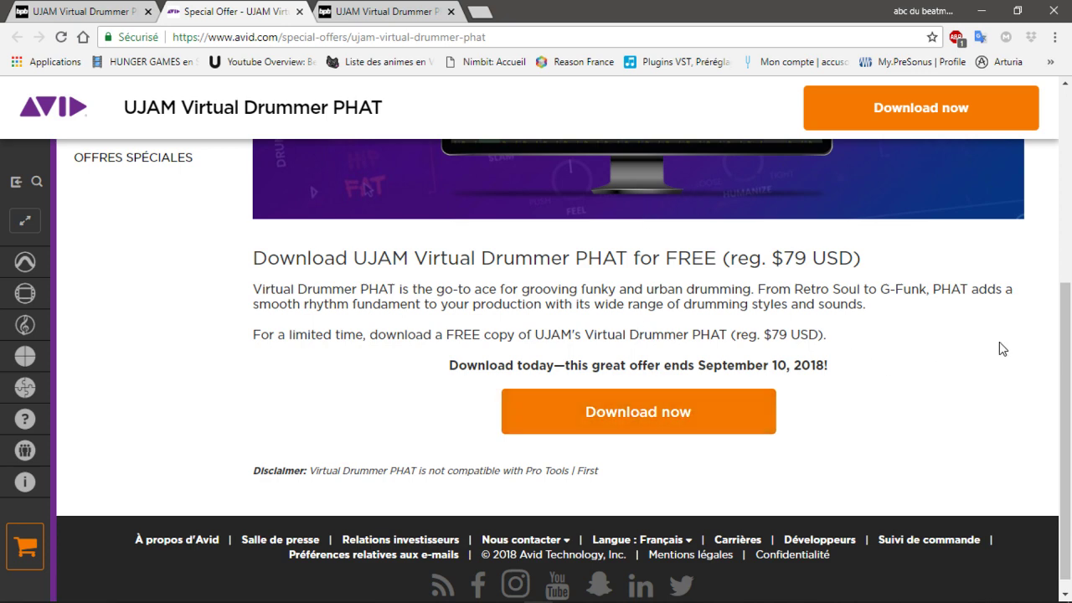
pyautogui.moveTo(1067, 337); pyautogui.dragTo(1046, 159)
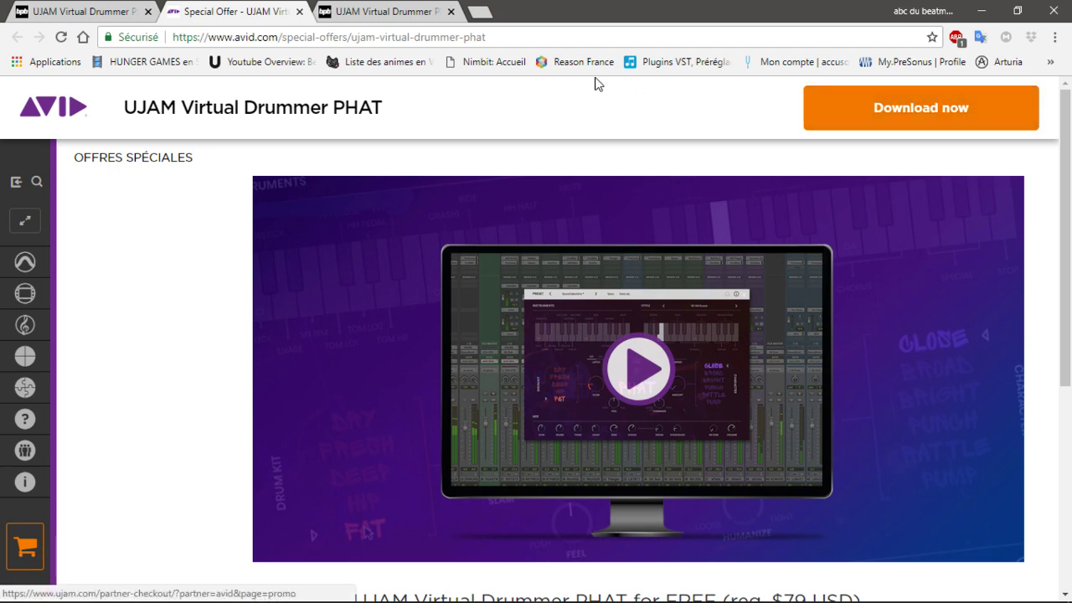
# Open the "VOCODER dans reason intro" topic on the Reason France forum and read back through its earlier replies.
pyautogui.click(109, 13)
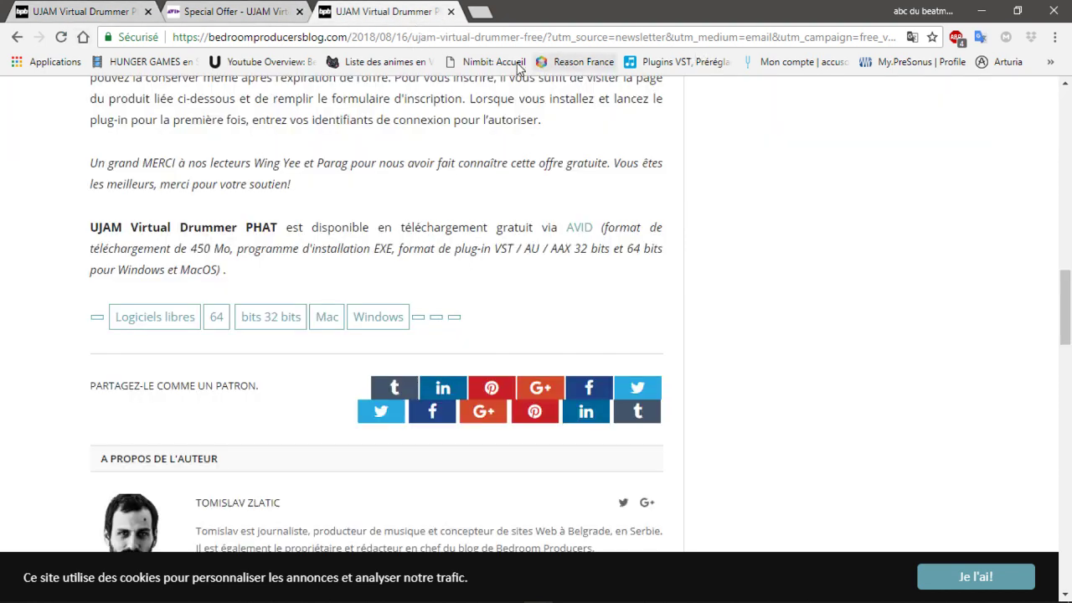
pyautogui.click(578, 61)
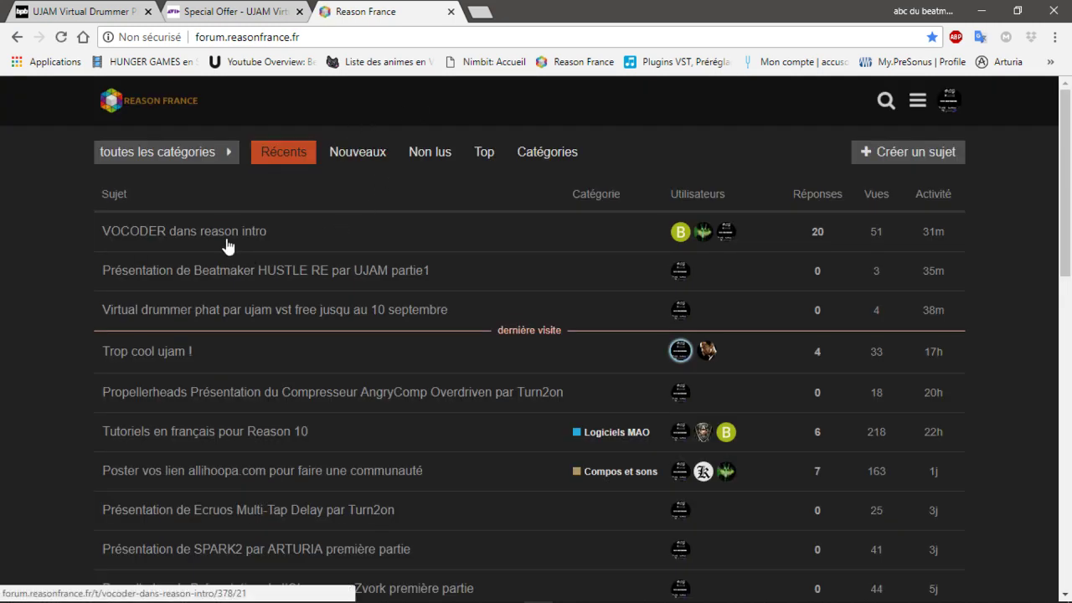
pyautogui.click(227, 233)
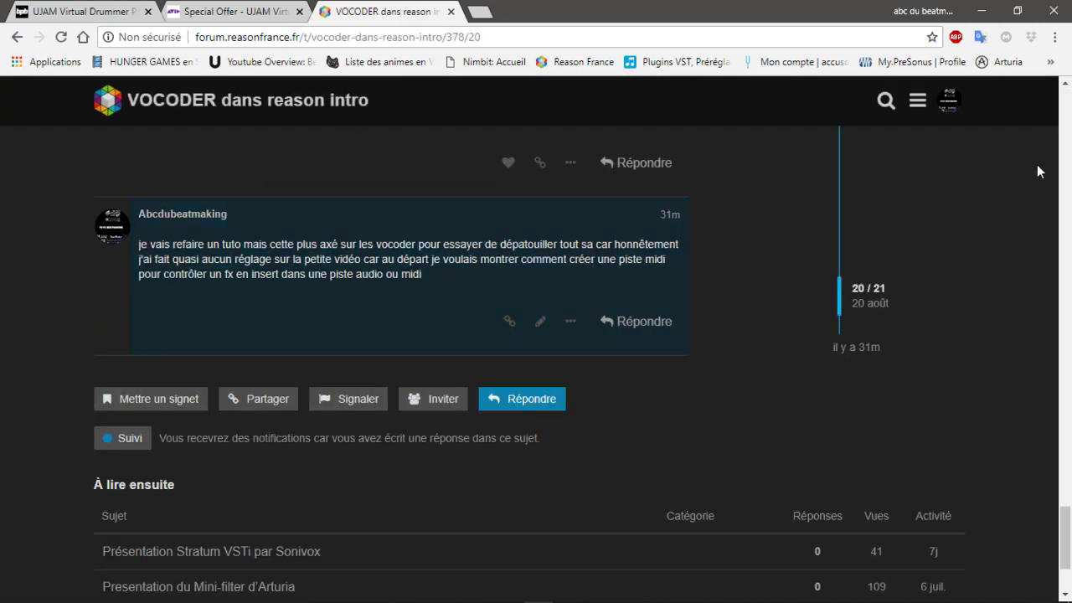
pyautogui.click(1068, 425)
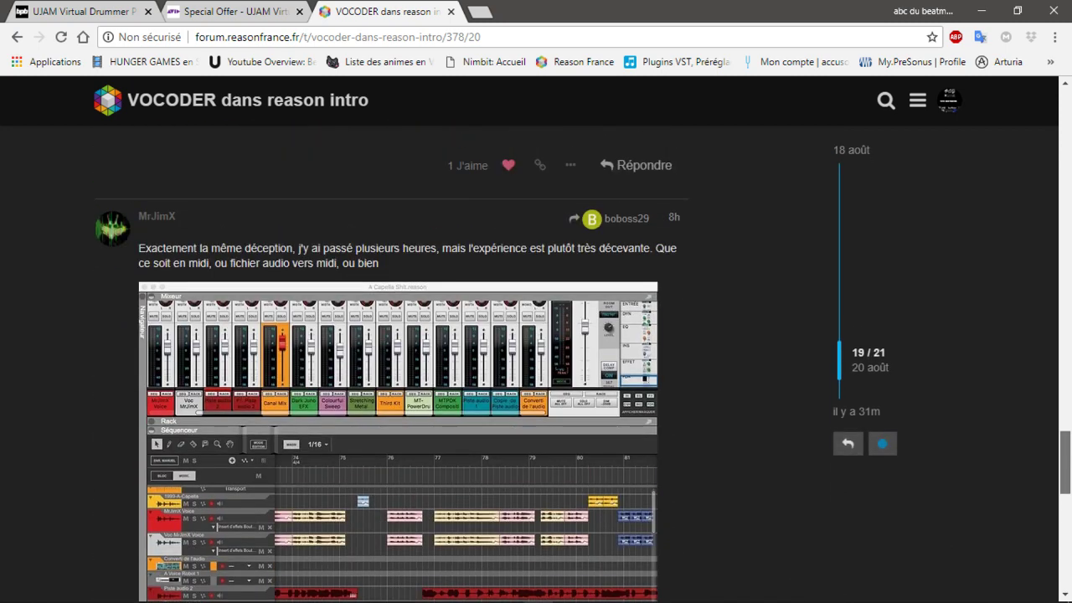
pyautogui.moveTo(1066, 473); pyautogui.dragTo(1056, 308)
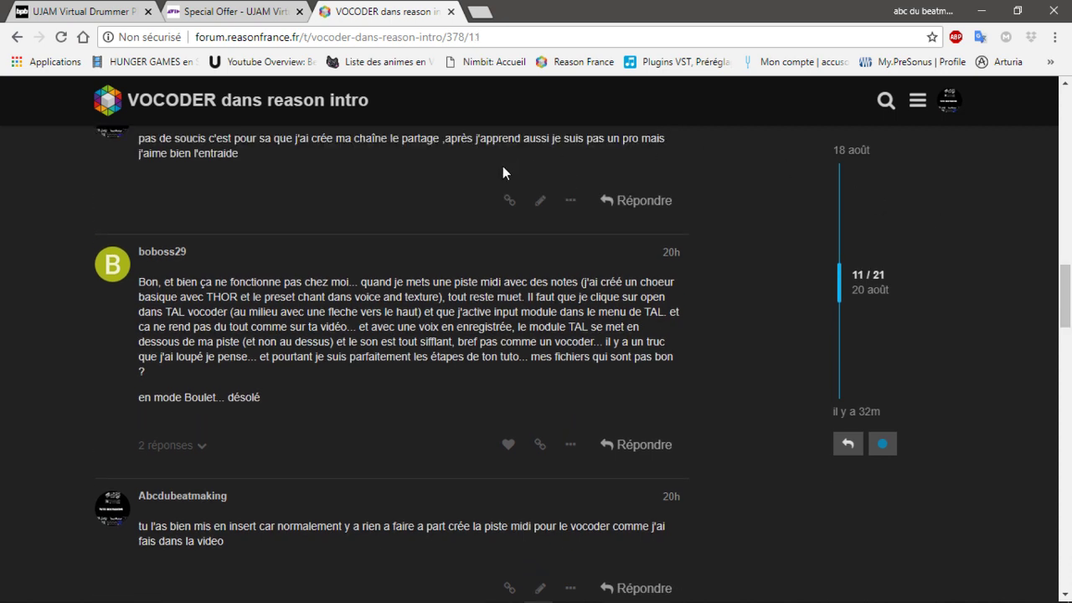
# Switch to the open Reason song "tuto tal vocodeur" and view the lower tracks of its sequencer.
pyautogui.moveTo(224, 596)
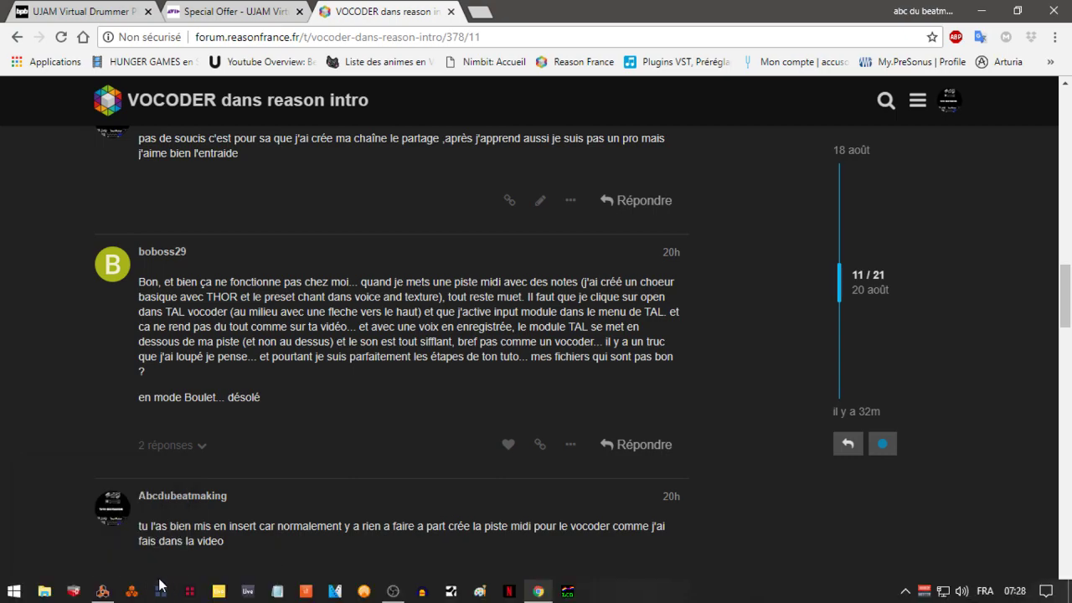
pyautogui.click(102, 591)
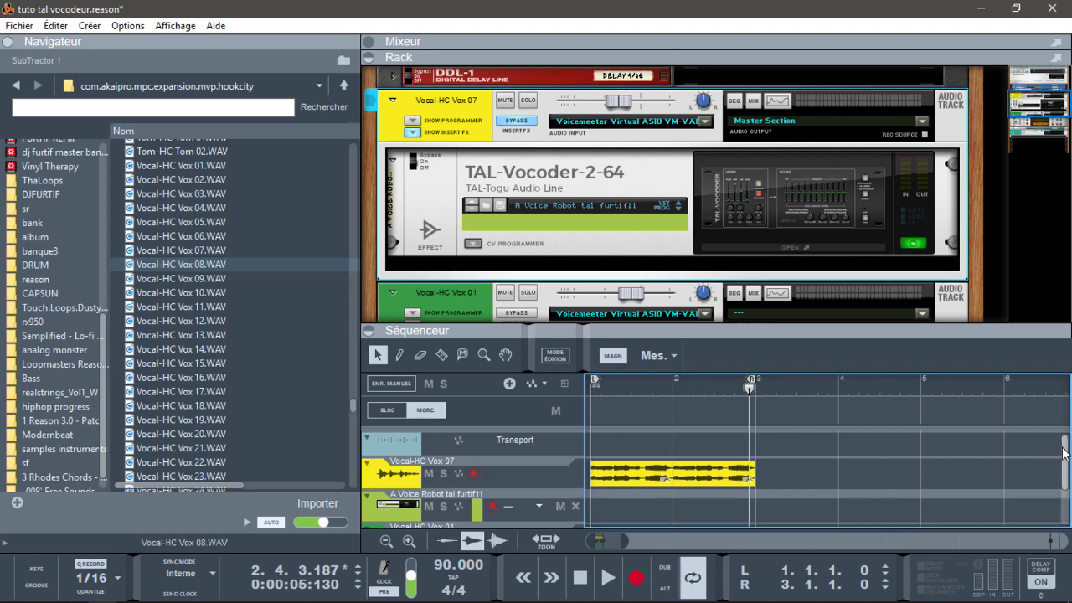
pyautogui.moveTo(1063, 453); pyautogui.dragTo(1063, 513)
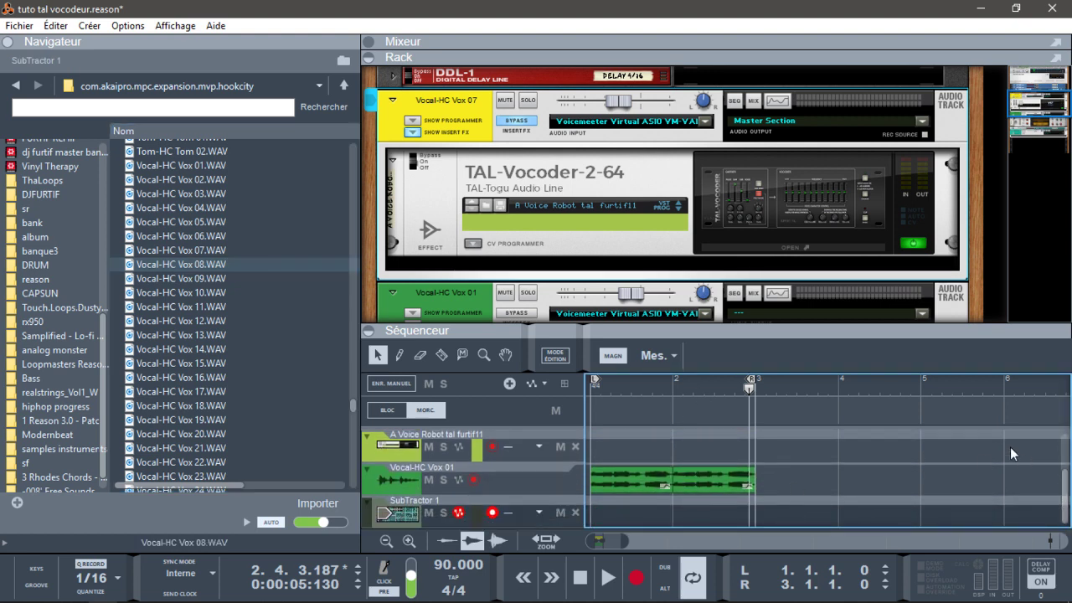
# Hide the rack to enlarge the sequencer and create a new audio track below SubTractor 1.
pyautogui.click(368, 58)
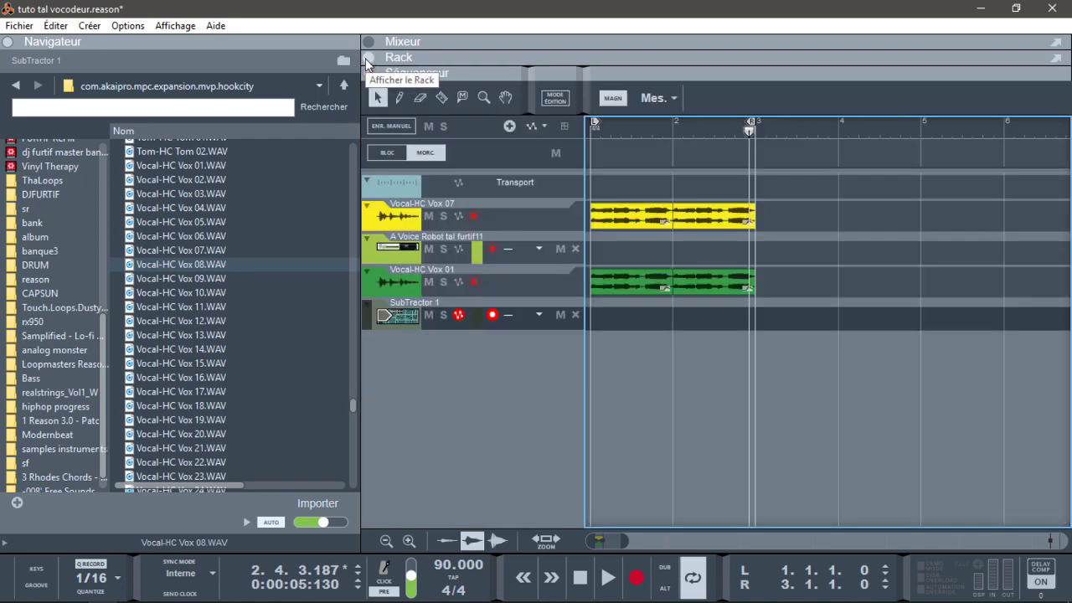
pyautogui.rightClick(439, 449)
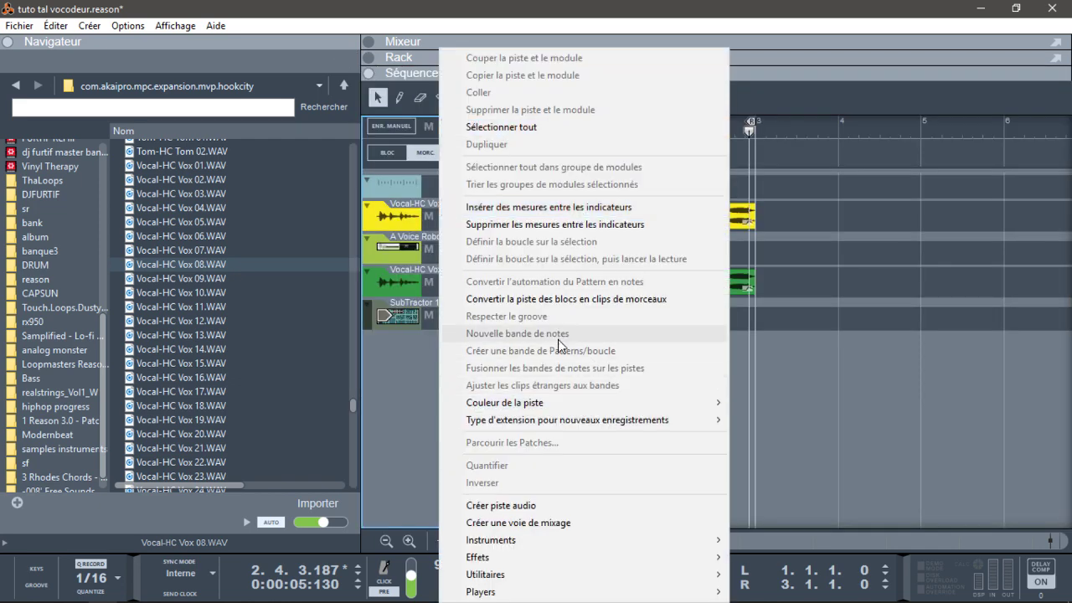
pyautogui.click(532, 505)
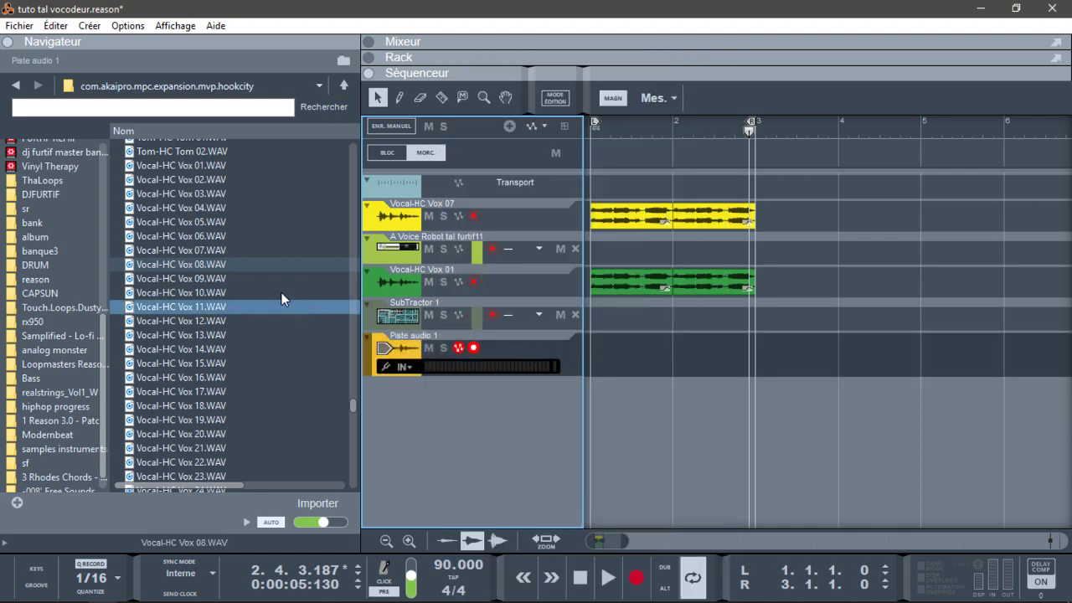
# Audition the samples Vocal-HC Vox 06 to Vocal-HC Vox 09 in the hookcity folder.
pyautogui.click(180, 234)
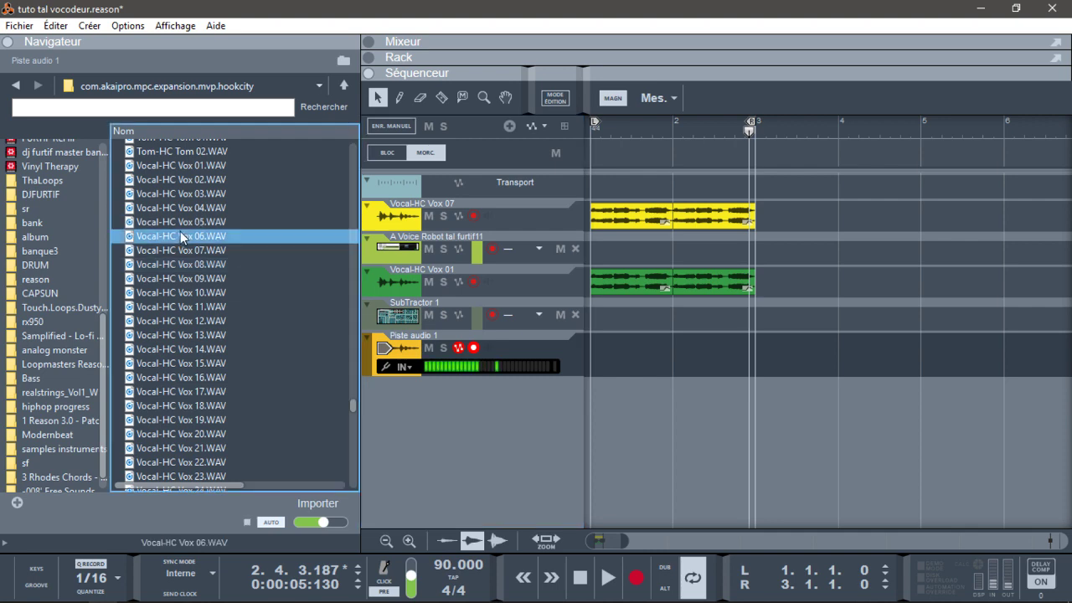
pyautogui.click(182, 253)
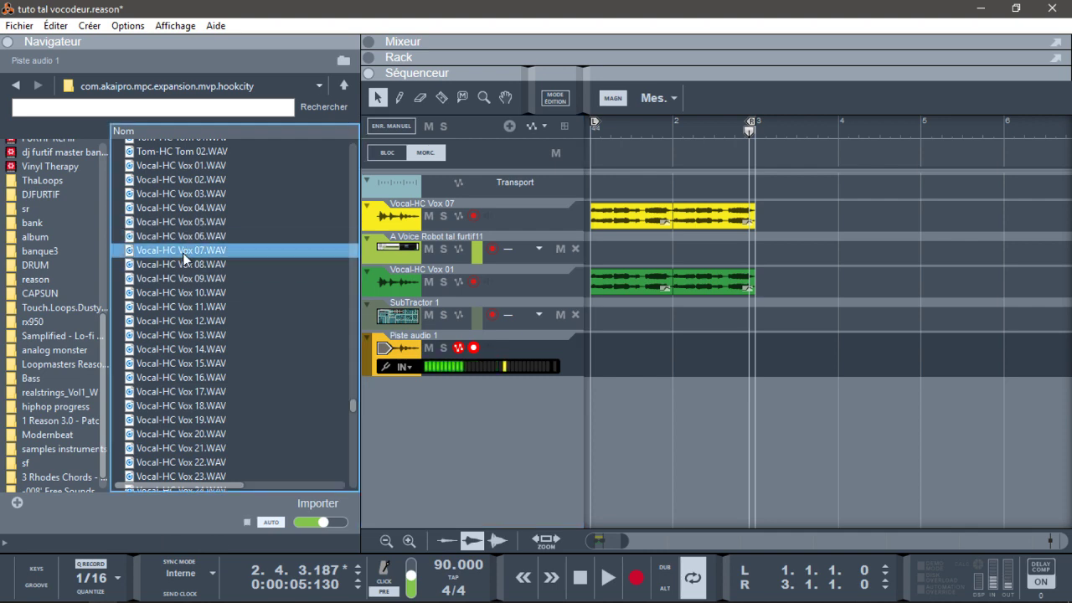
pyautogui.click(185, 267)
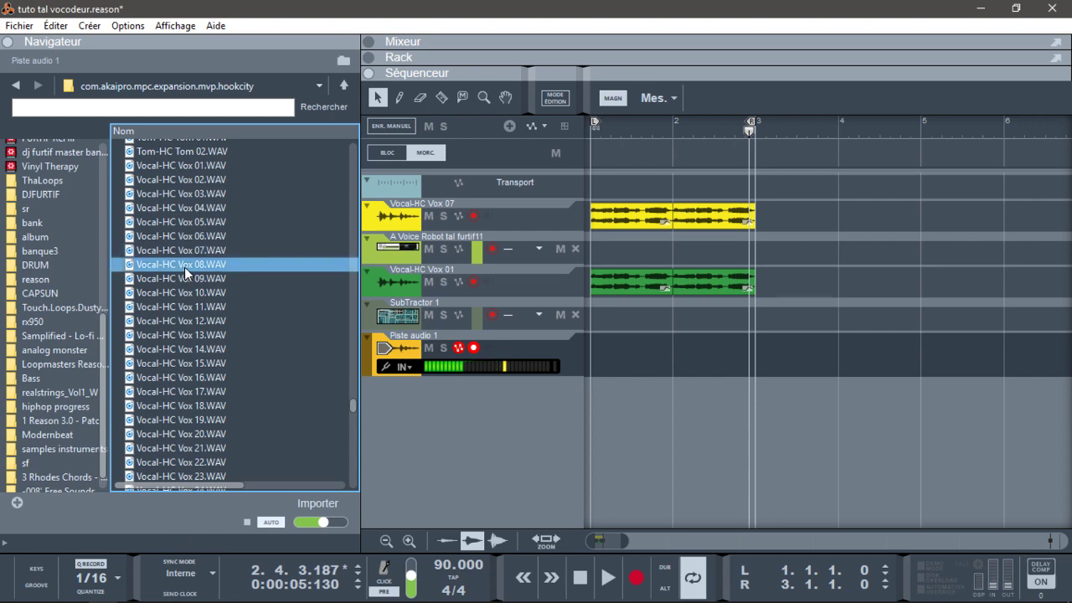
pyautogui.moveTo(186, 272)
pyautogui.mouseDown()
pyautogui.moveTo(179, 176)
pyautogui.moveTo(183, 270)
pyautogui.mouseUp()
pyautogui.click(182, 275)
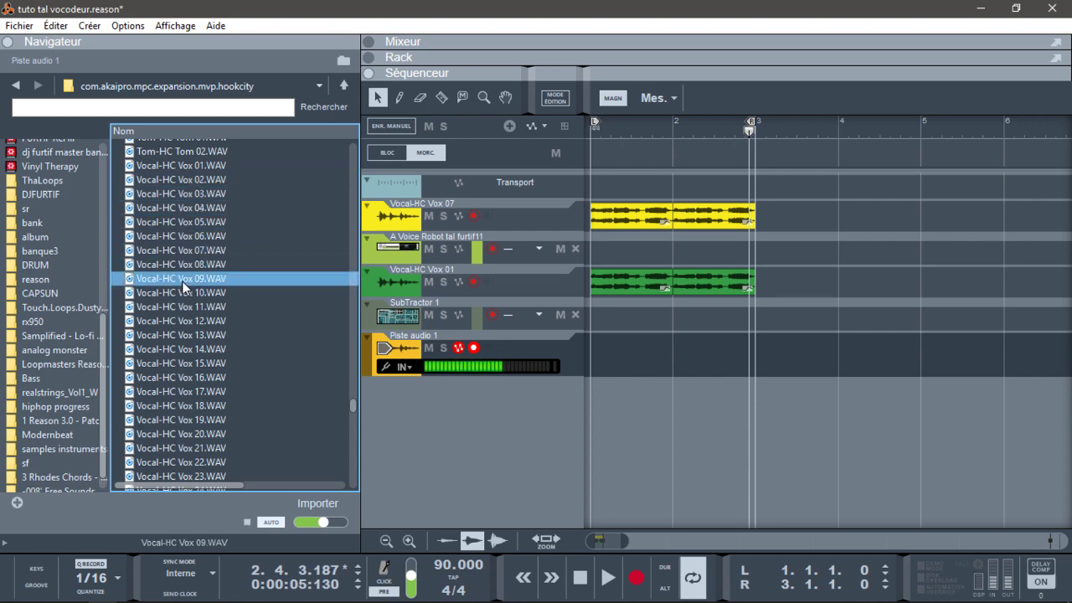
pyautogui.click(184, 267)
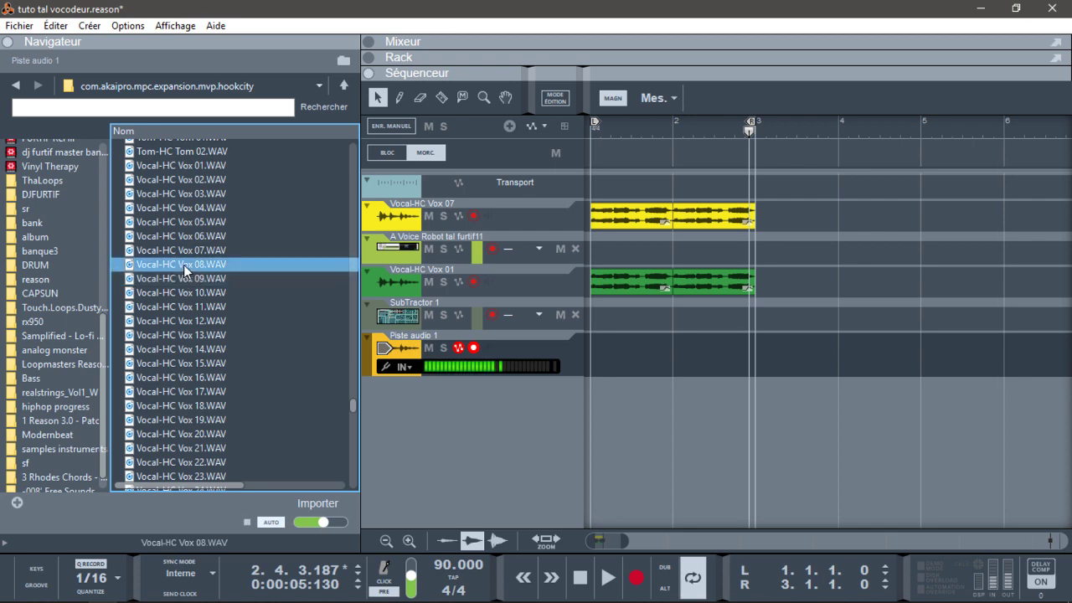
pyautogui.click(187, 249)
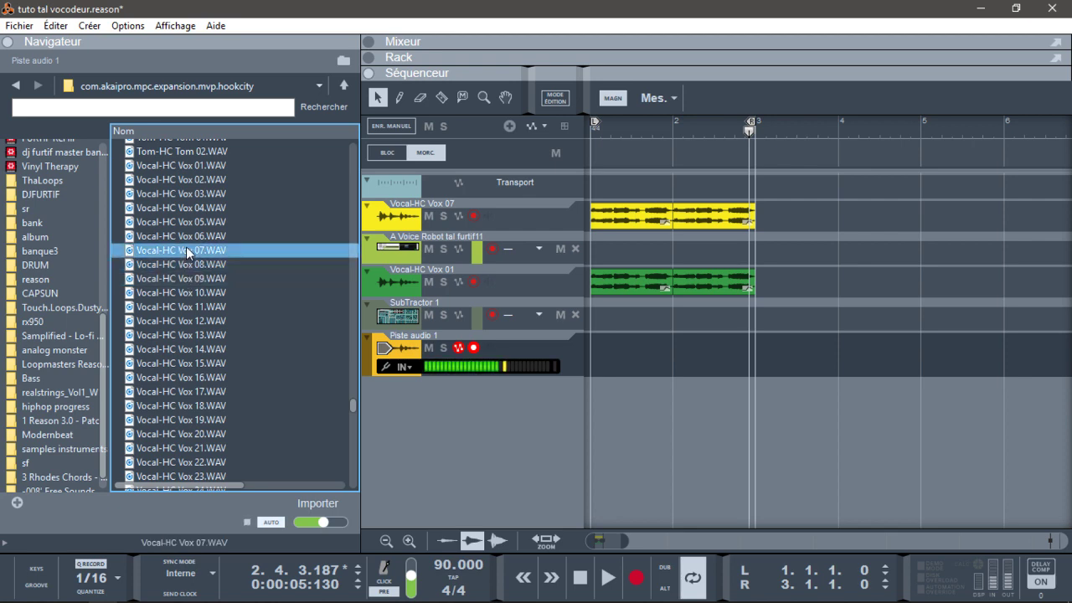
# Place Vocal-HC Vox 07.WAV at bar 1 of the new audio track and time-stretch the clip to exactly one bar.
pyautogui.moveTo(186, 248); pyautogui.dragTo(672, 358)
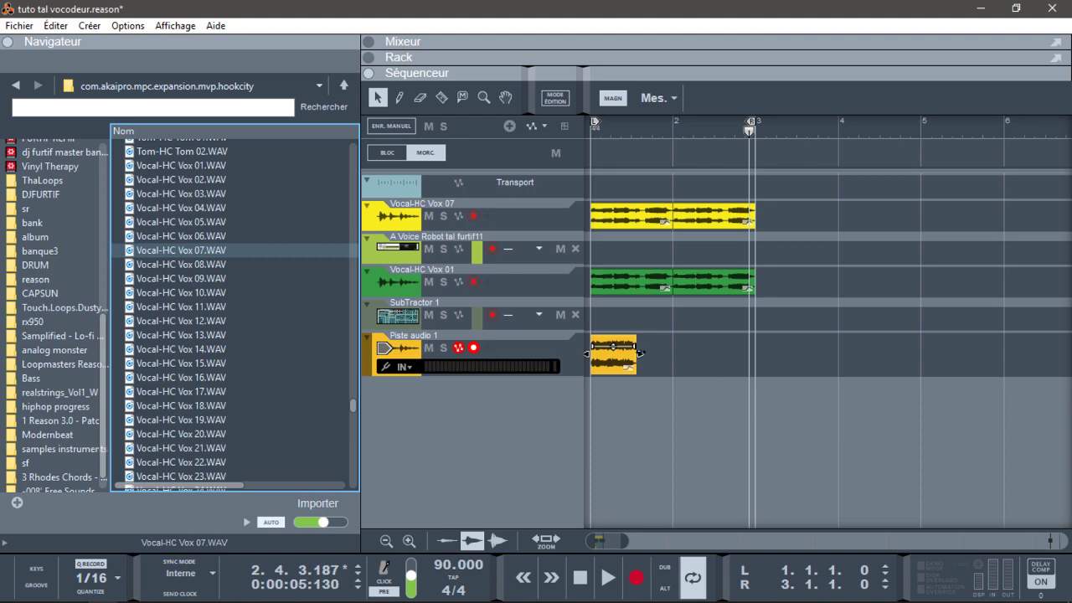
pyautogui.click(638, 355)
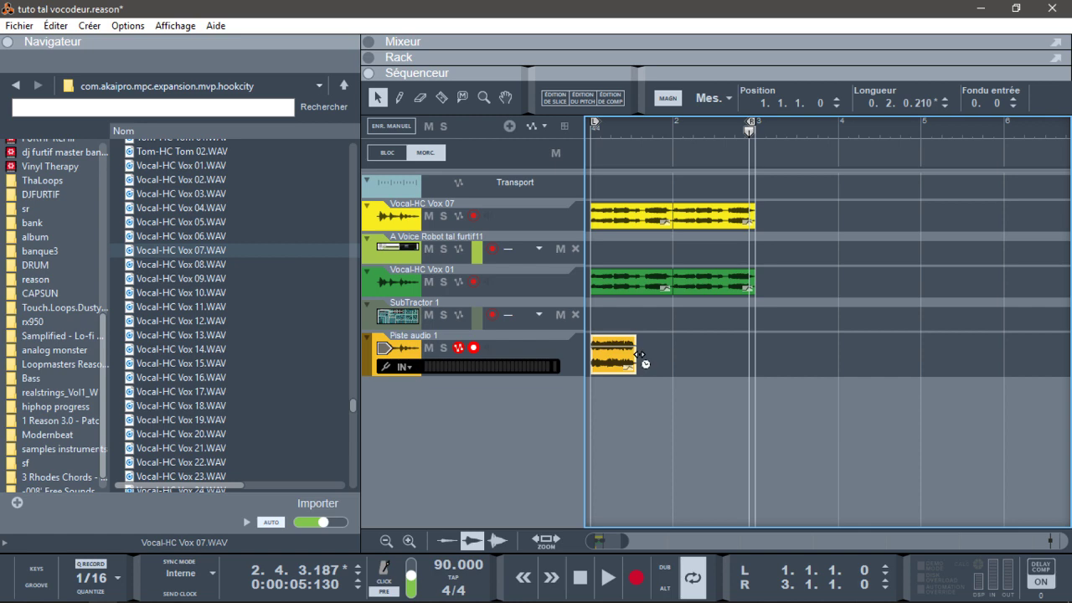
pyautogui.moveTo(638, 354); pyautogui.dragTo(664, 356)
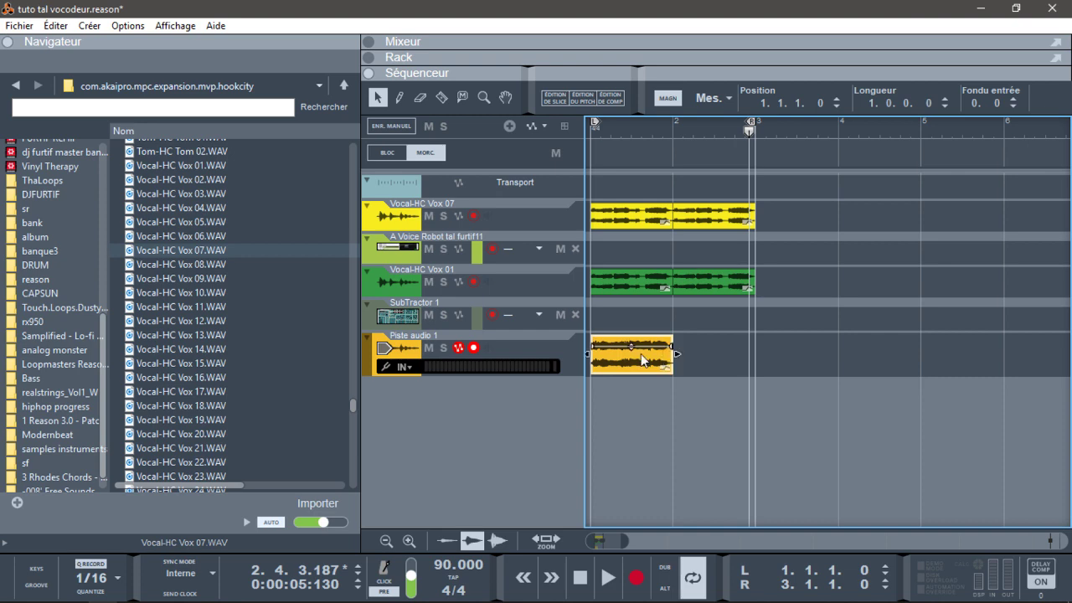
# Duplicate the one-bar vocal clip at bar 2 and return the playhead to the song start.
pyautogui.hotkey('ctrl', 'c')
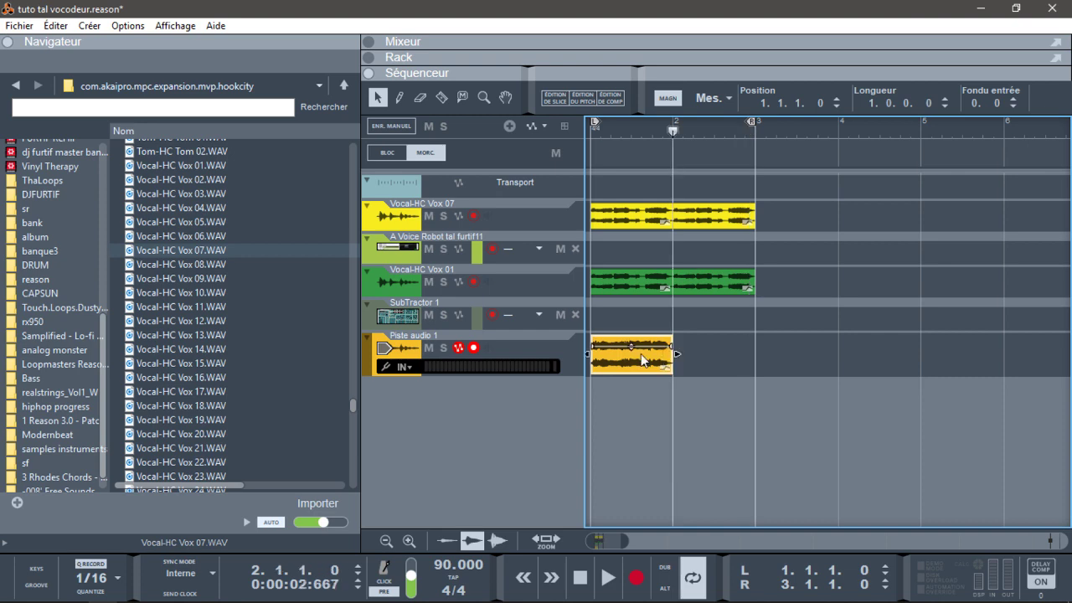
pyautogui.hotkey('ctrl', 'v')
pyautogui.press('Home')
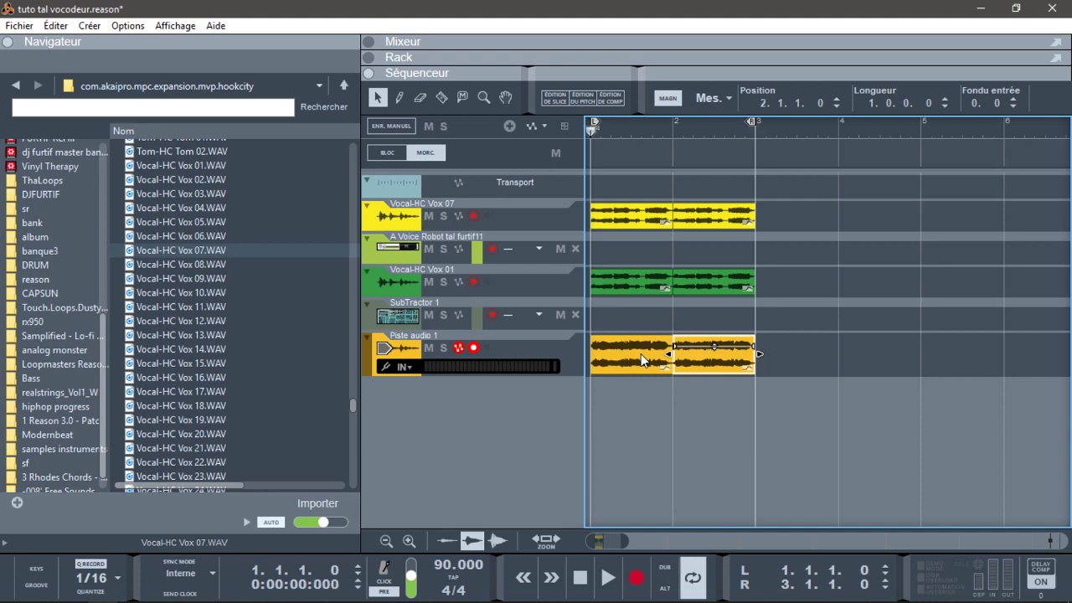
# Solo the Piste audio 1 track, play back its two vocal clips and deselect the clip.
pyautogui.press('space')
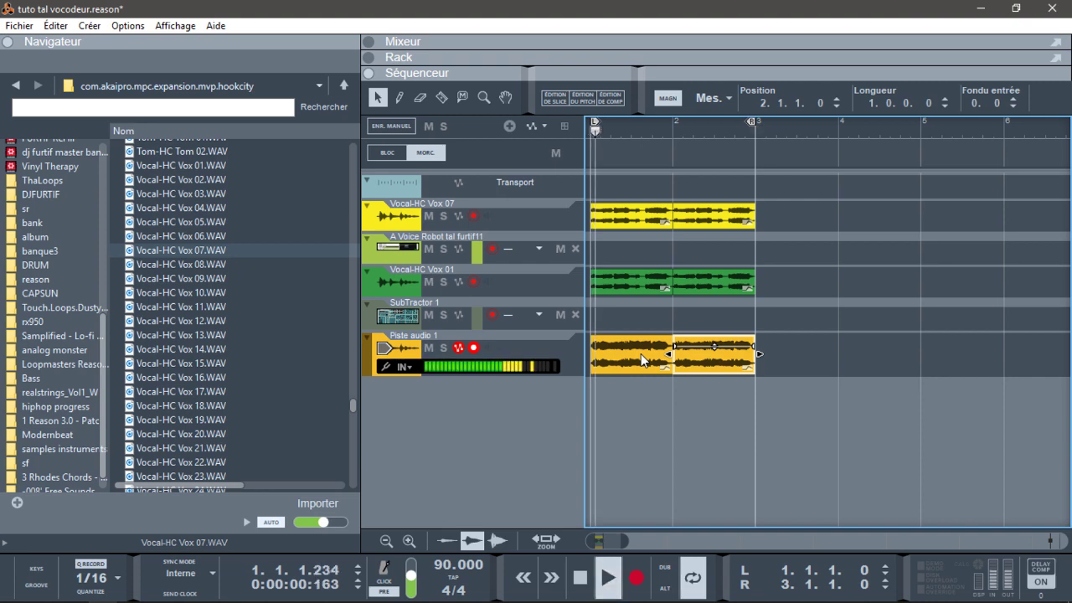
pyautogui.press('space')
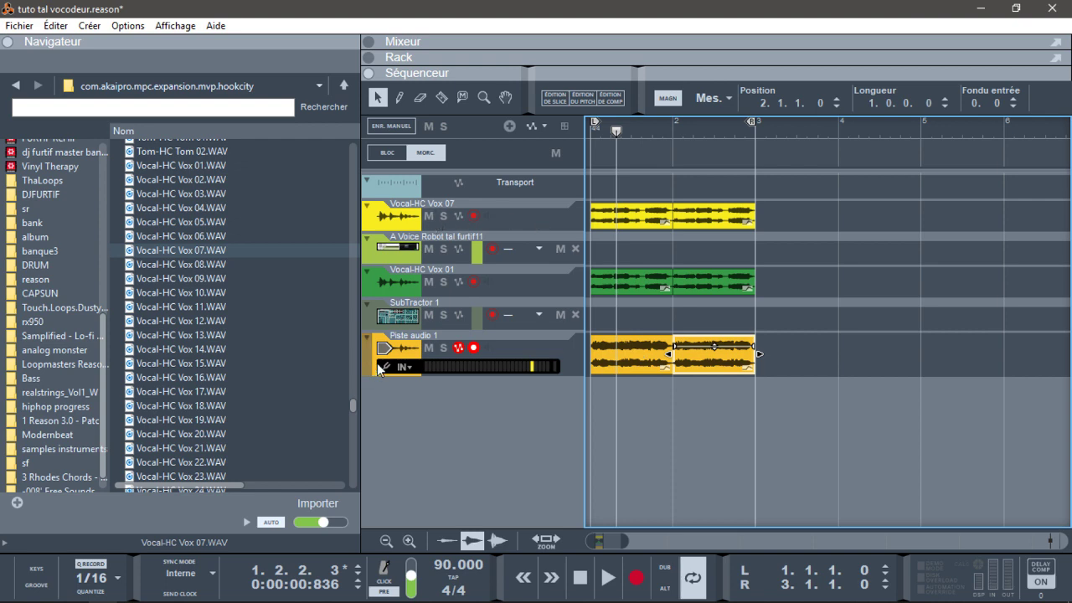
pyautogui.click(443, 348)
pyautogui.press('space')
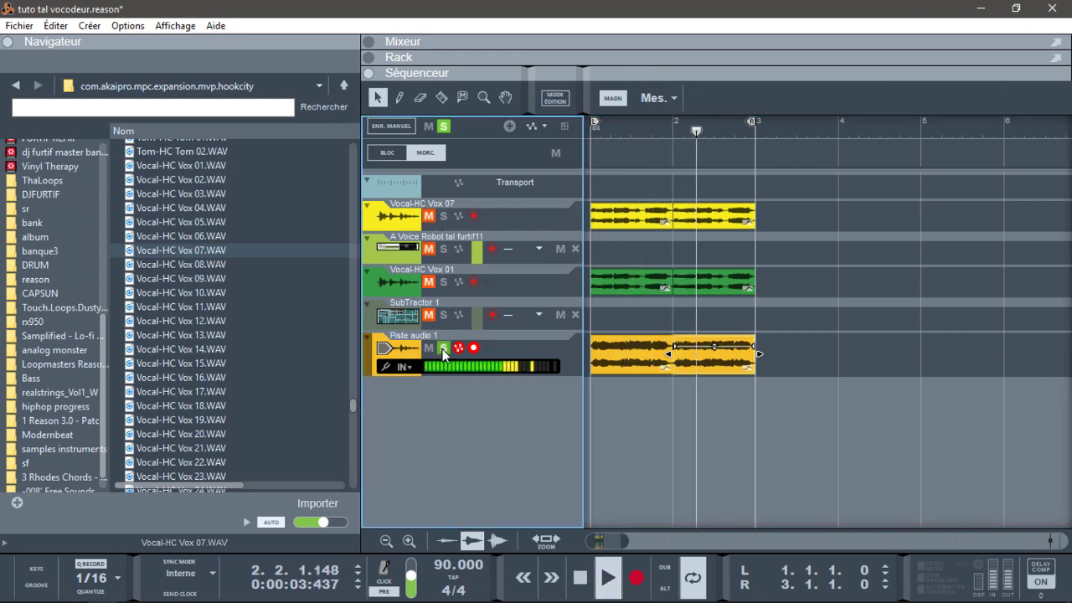
pyautogui.press('space')
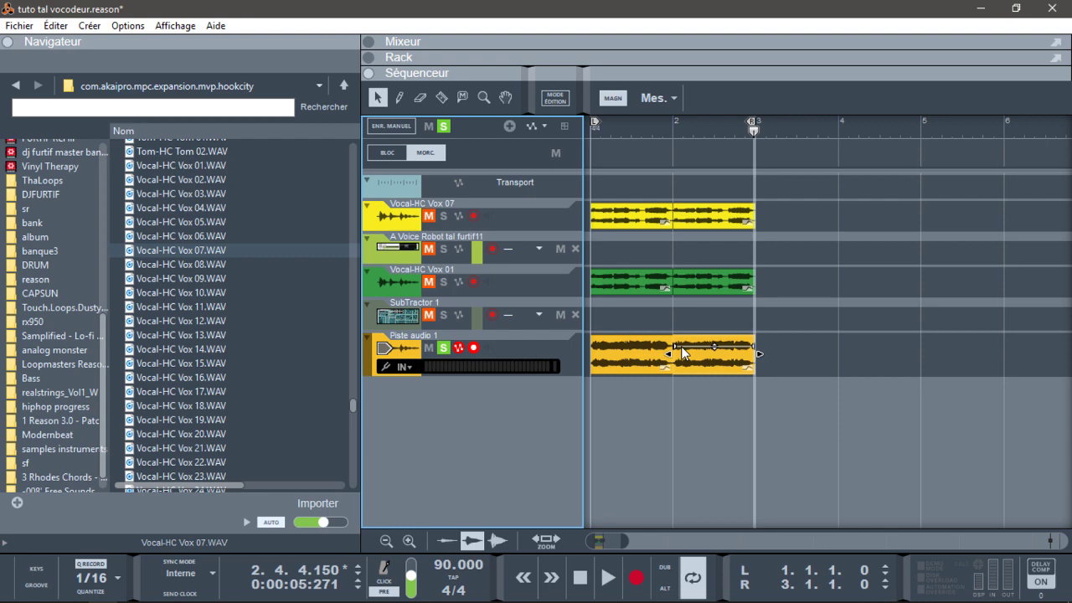
pyautogui.click(701, 410)
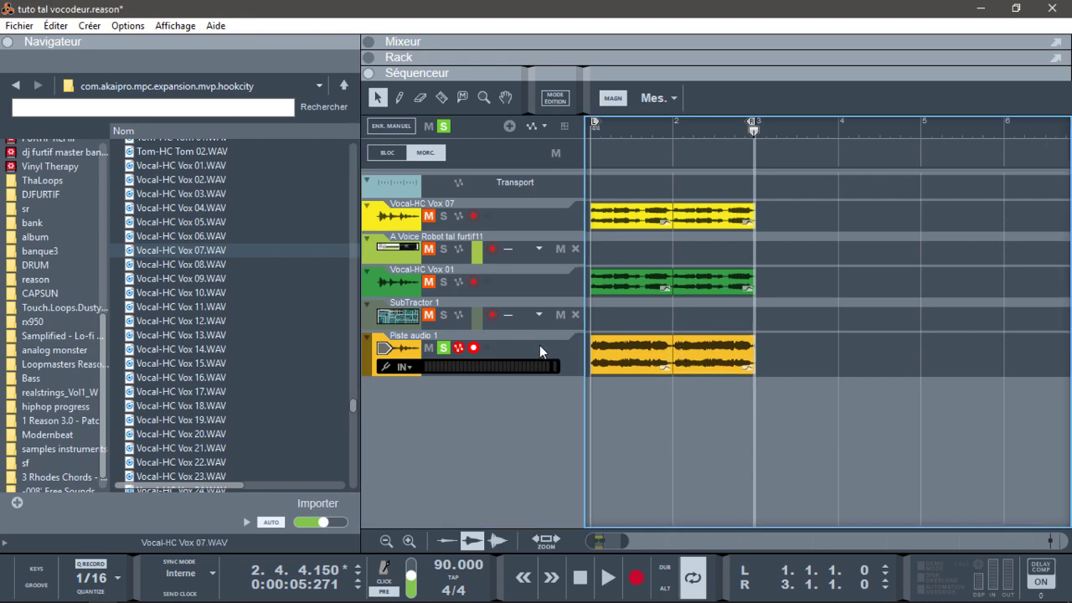
# Show the rack, add the TAL-Vocoder-2-64 effect as an insert on the Vocoder 1 mix channel and play the soloed vocal loop.
pyautogui.click(368, 57)
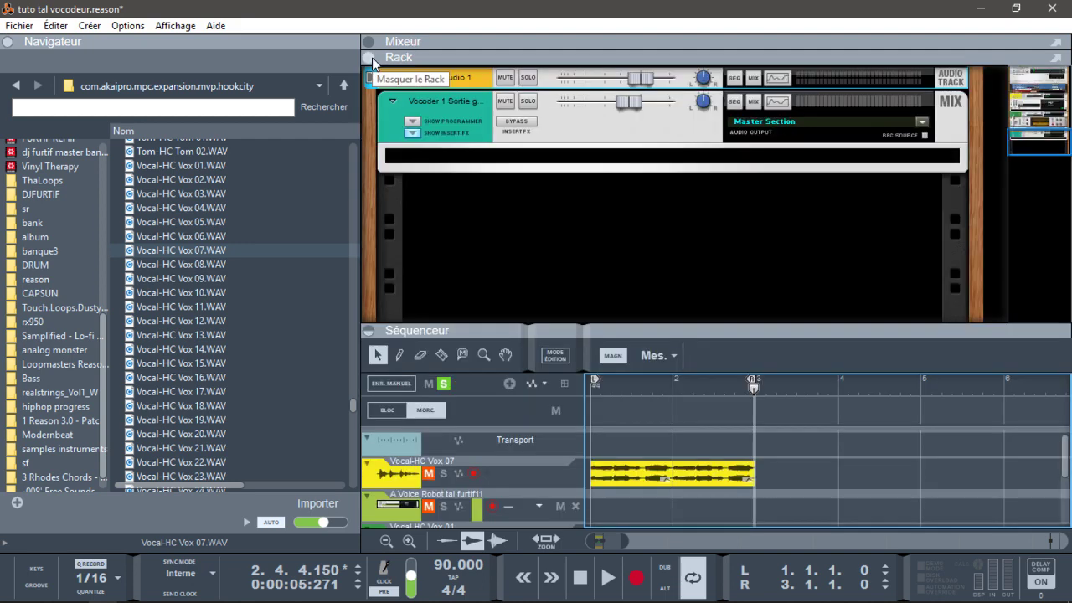
pyautogui.moveTo(103, 342); pyautogui.dragTo(113, 141)
pyautogui.click(46, 158)
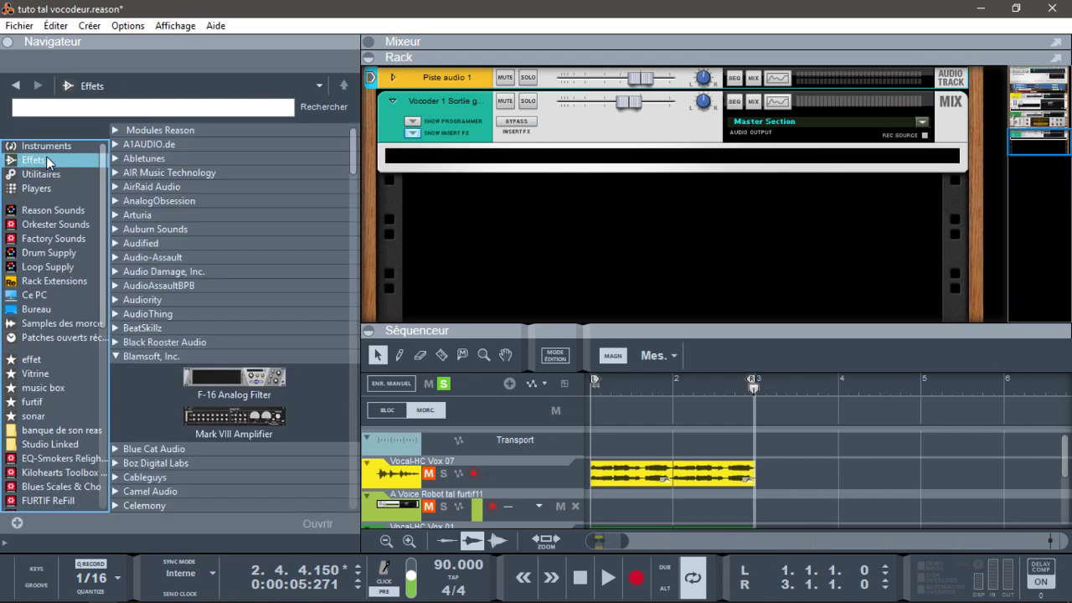
pyautogui.moveTo(354, 168); pyautogui.dragTo(385, 336)
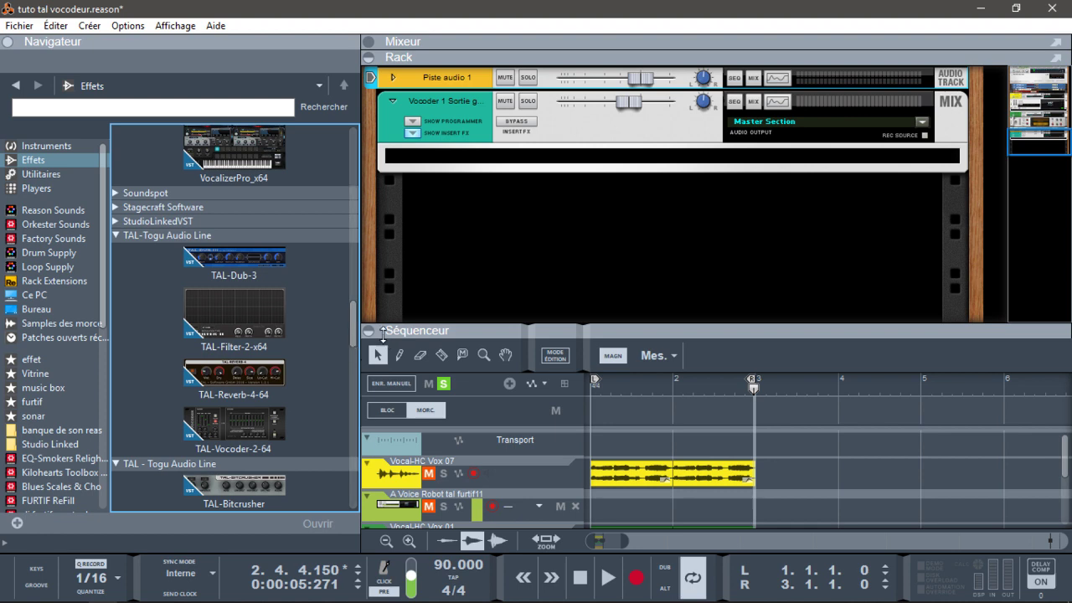
pyautogui.click(262, 427)
pyautogui.moveTo(262, 427); pyautogui.dragTo(607, 157)
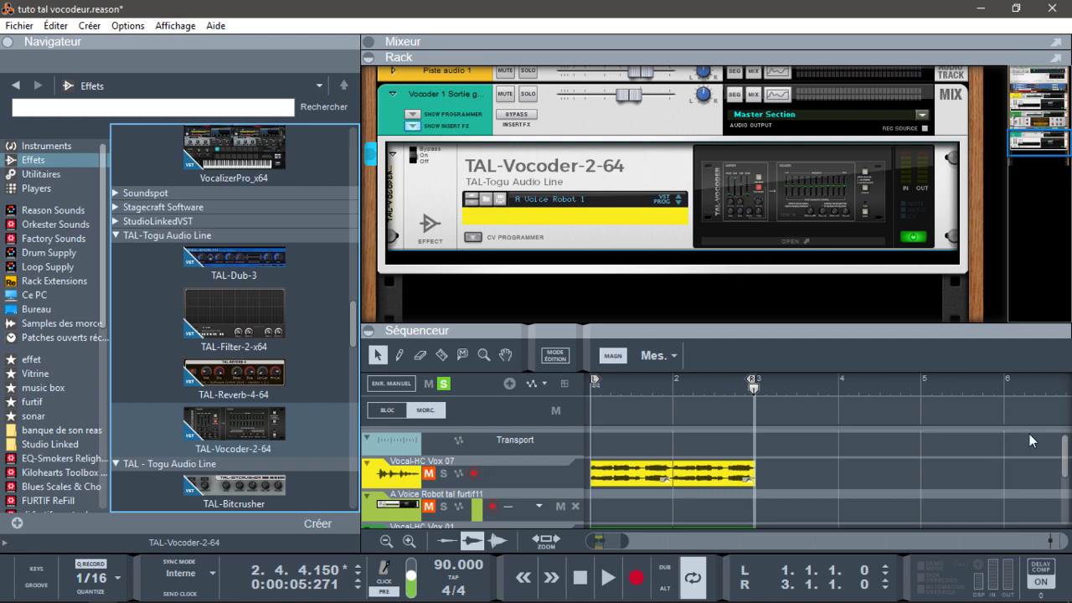
pyautogui.moveTo(1064, 457); pyautogui.dragTo(1064, 532)
pyautogui.press('space')
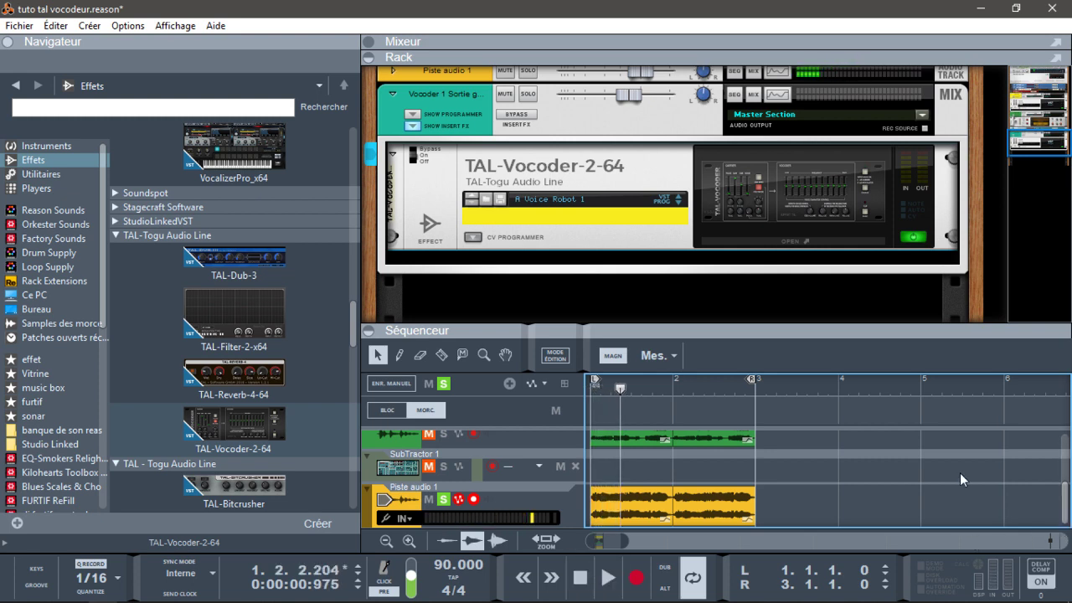
# Delete the TAL-Vocoder-2-64 effect and its Vocoder 1 mix channel from the rack.
pyautogui.click(633, 169)
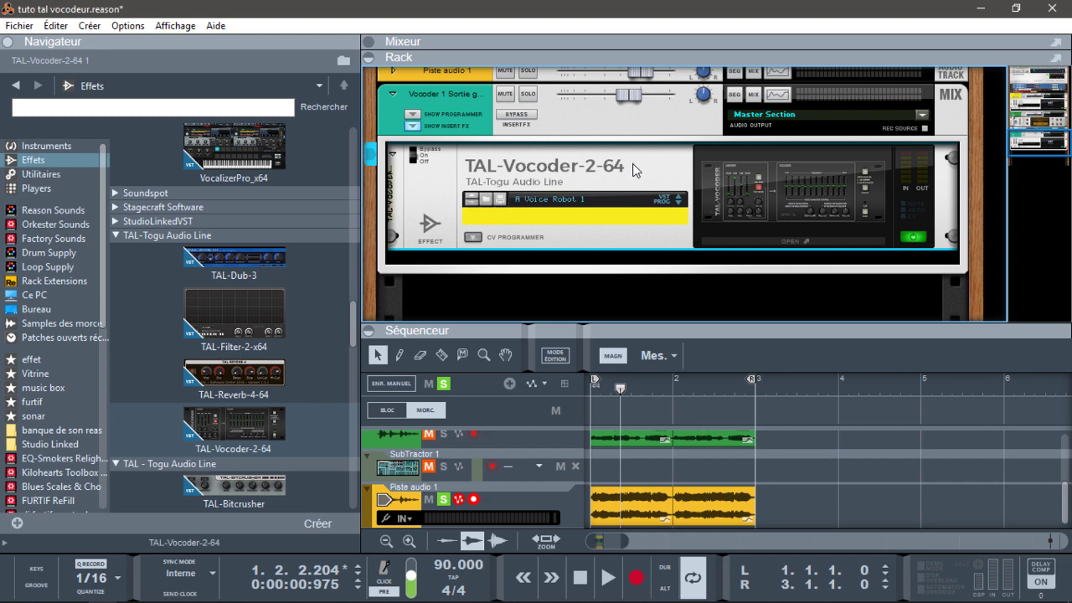
pyautogui.press('Delete')
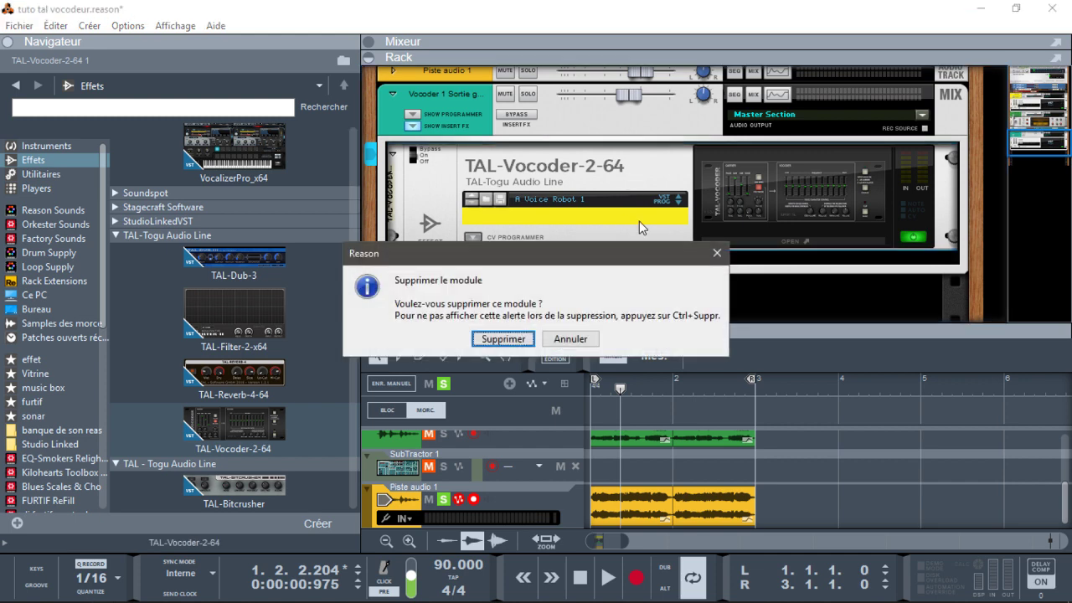
pyautogui.click(503, 338)
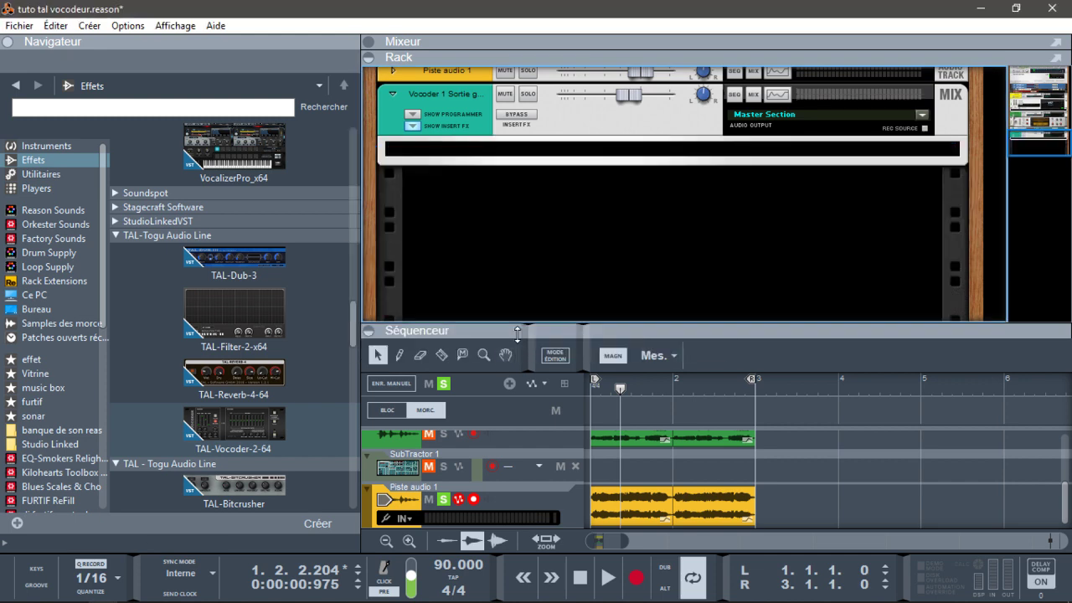
pyautogui.click(483, 124)
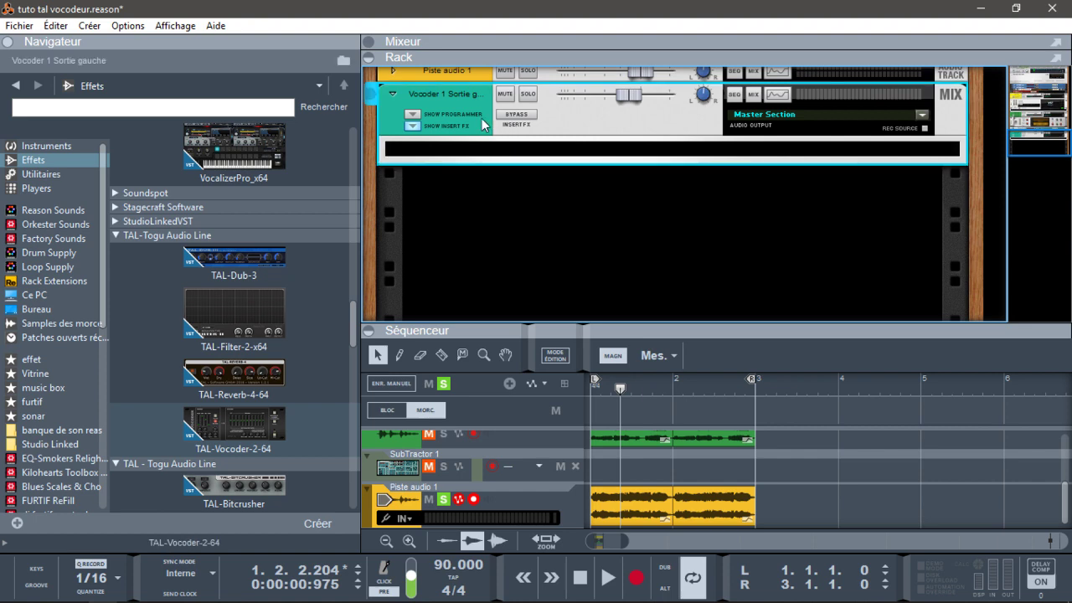
pyautogui.click(512, 496)
pyautogui.press('Delete')
pyautogui.press('Return')
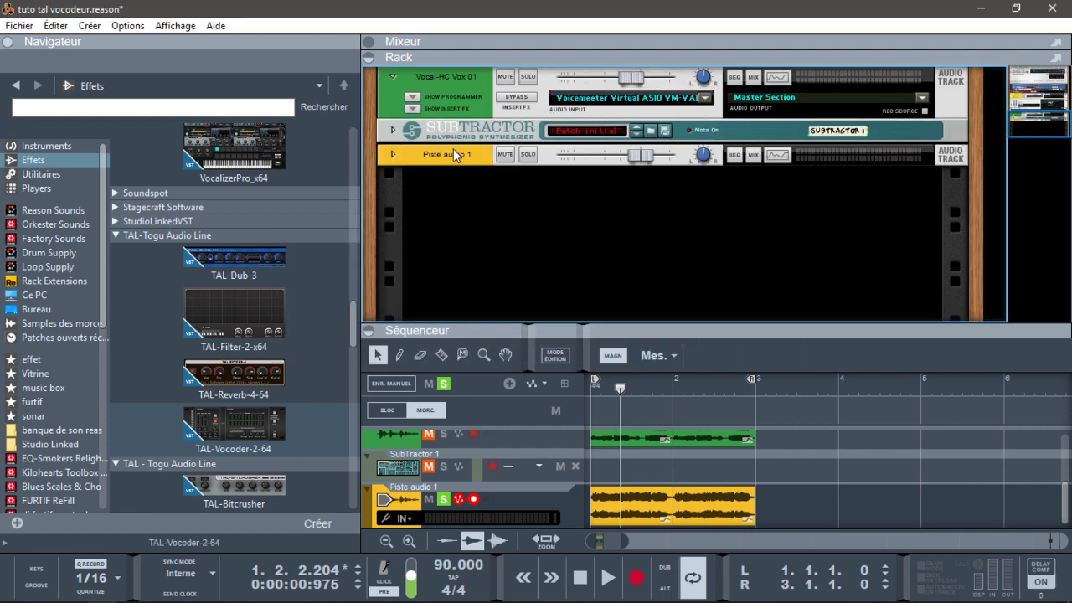
# Unfold the Piste audio 1 device in the rack and play back its soloed clips.
pyautogui.click(391, 155)
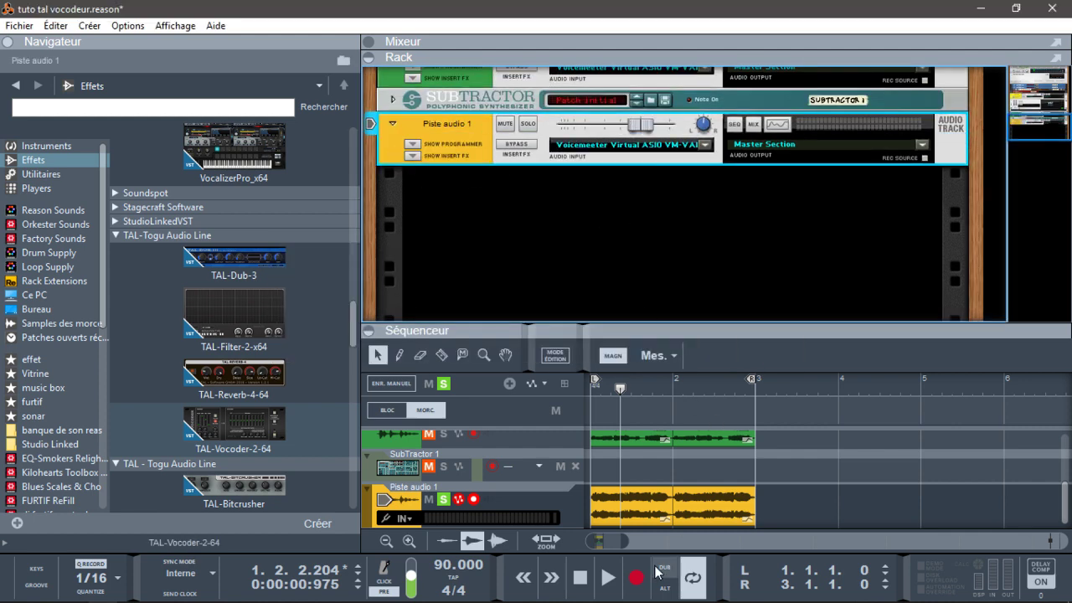
pyautogui.press('space')
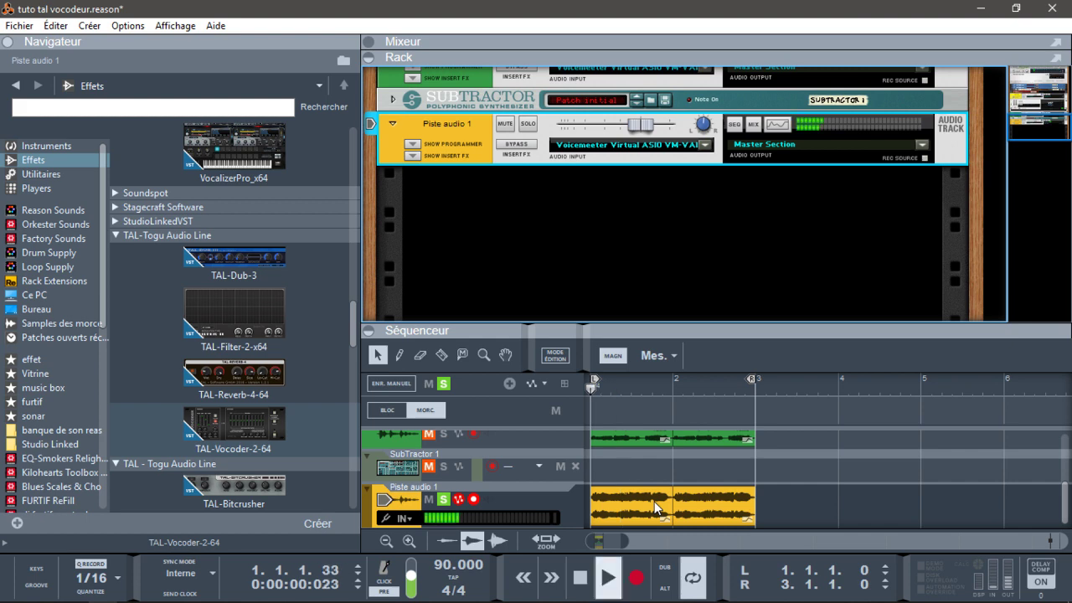
pyautogui.press('space')
# Add TAL-Vocoder-2-64 as an insert effect on Piste audio 1 and play back the vocal loop through it.
pyautogui.click(412, 156)
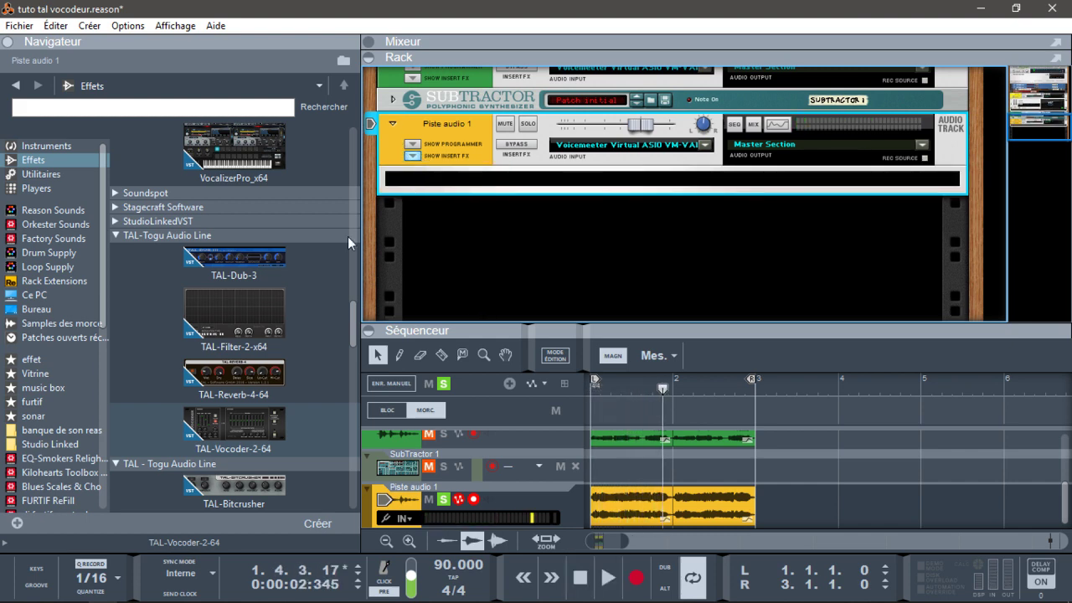
pyautogui.moveTo(262, 439); pyautogui.dragTo(586, 170)
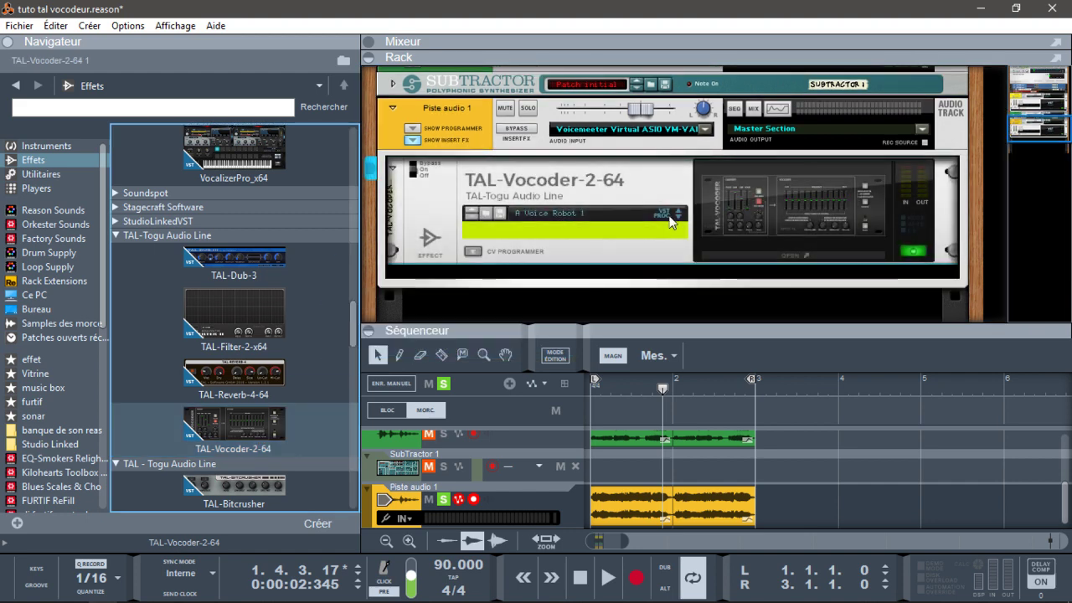
pyautogui.press('space')
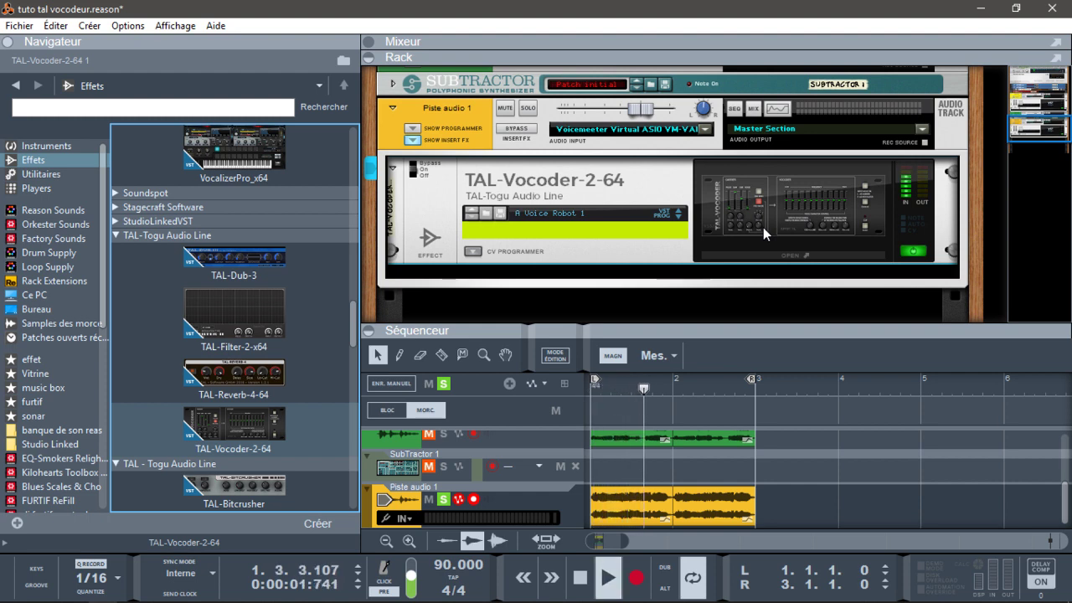
pyautogui.press('space')
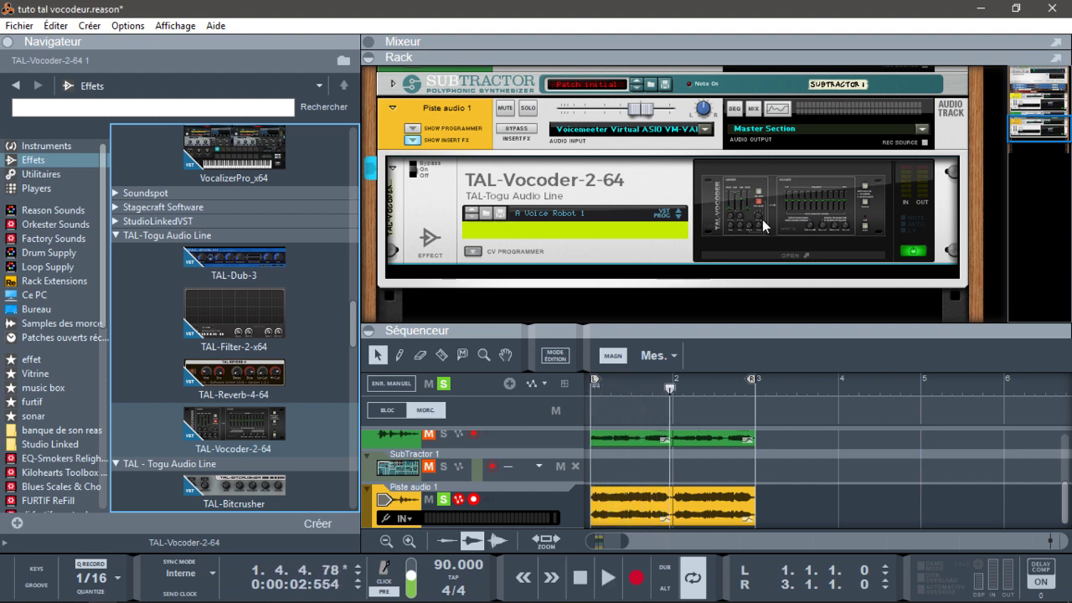
# Create a sequencer track for TAL-Vocoder-2-64 1, solo it and add a new note lane to it.
pyautogui.rightClick(673, 196)
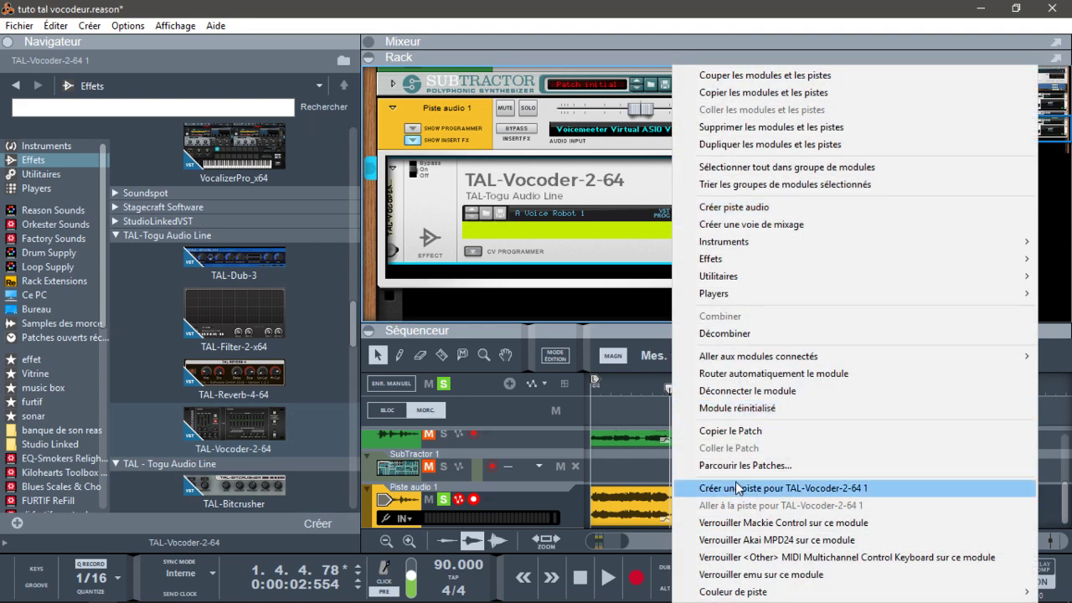
pyautogui.click(822, 495)
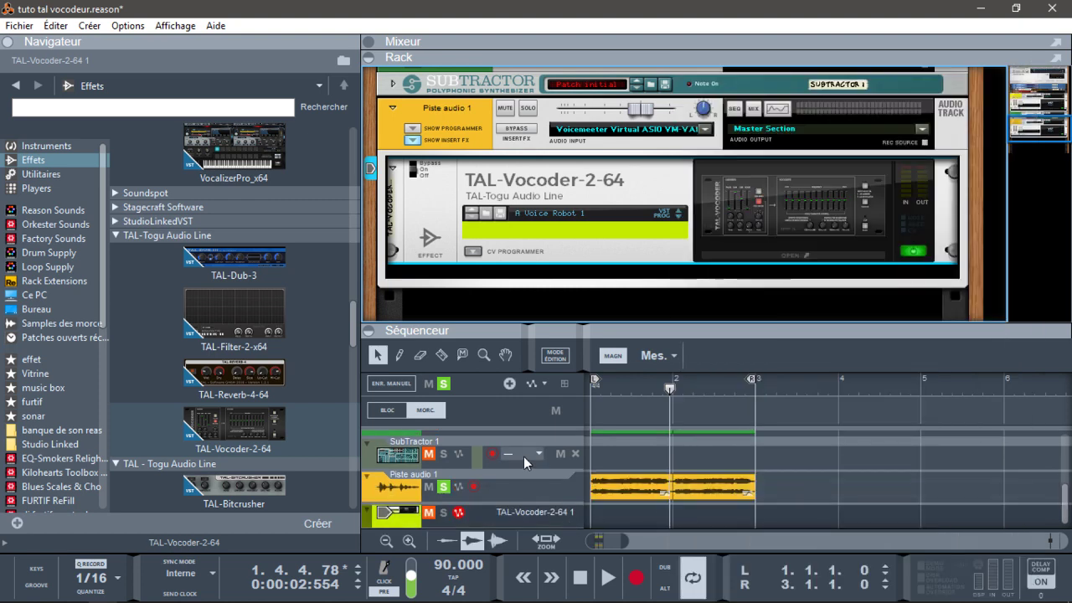
pyautogui.click(443, 513)
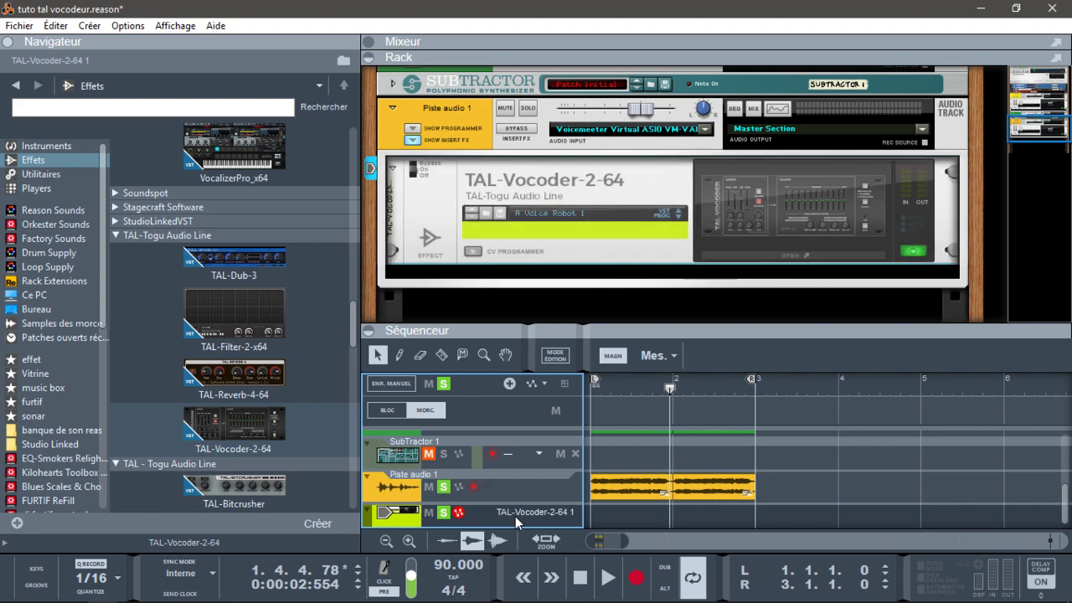
pyautogui.rightClick(514, 515)
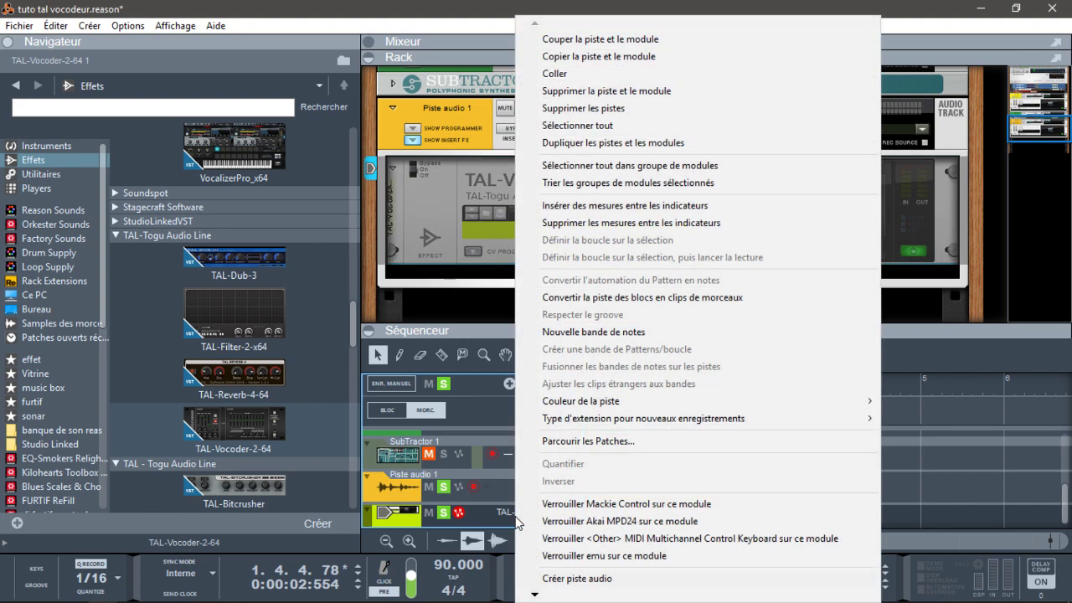
pyautogui.click(606, 337)
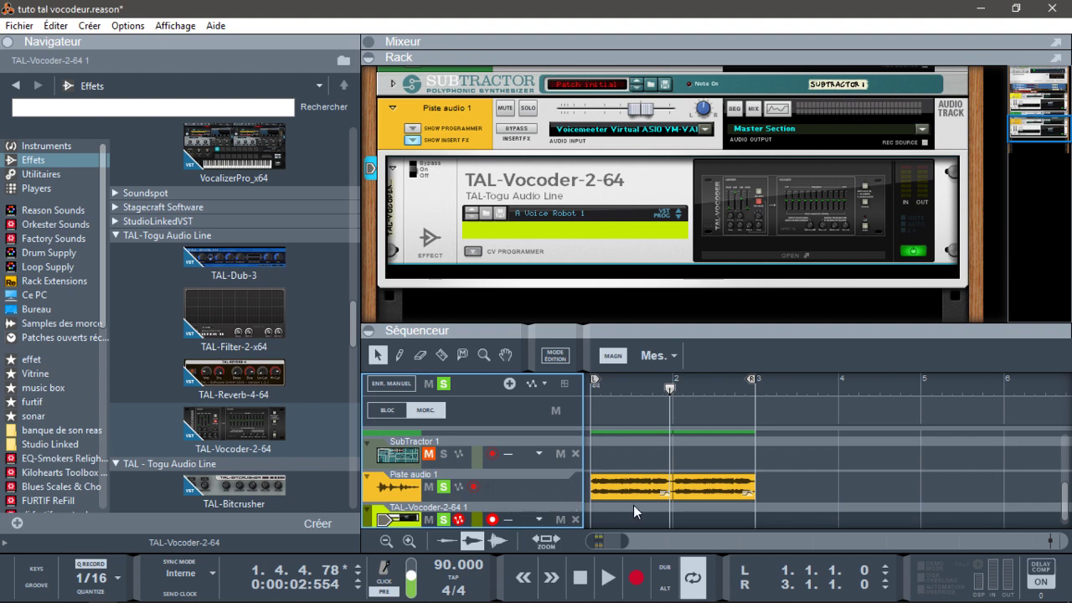
pyautogui.moveTo(1065, 486); pyautogui.dragTo(1066, 510)
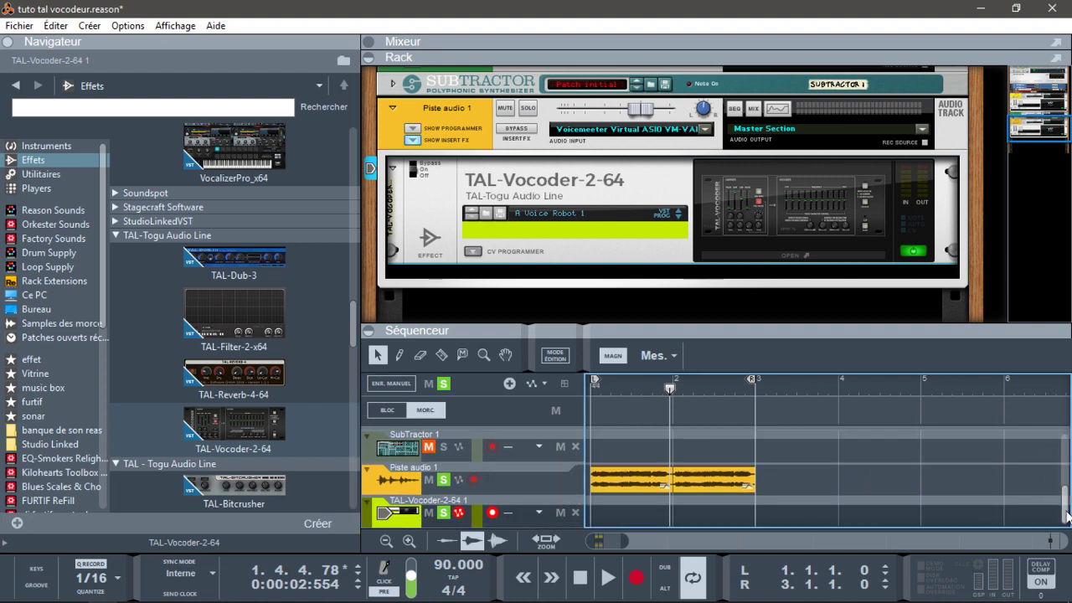
# Open the TAL-Vocoder-2-64 plugin panel and play back the loop from the song start.
pyautogui.click(743, 258)
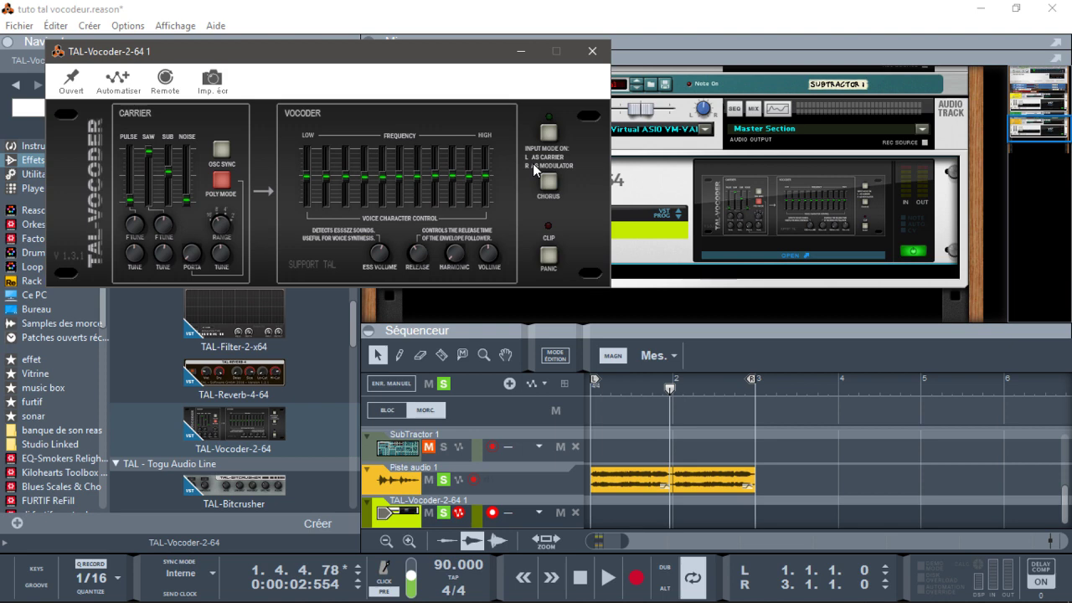
pyautogui.press('KP_0')
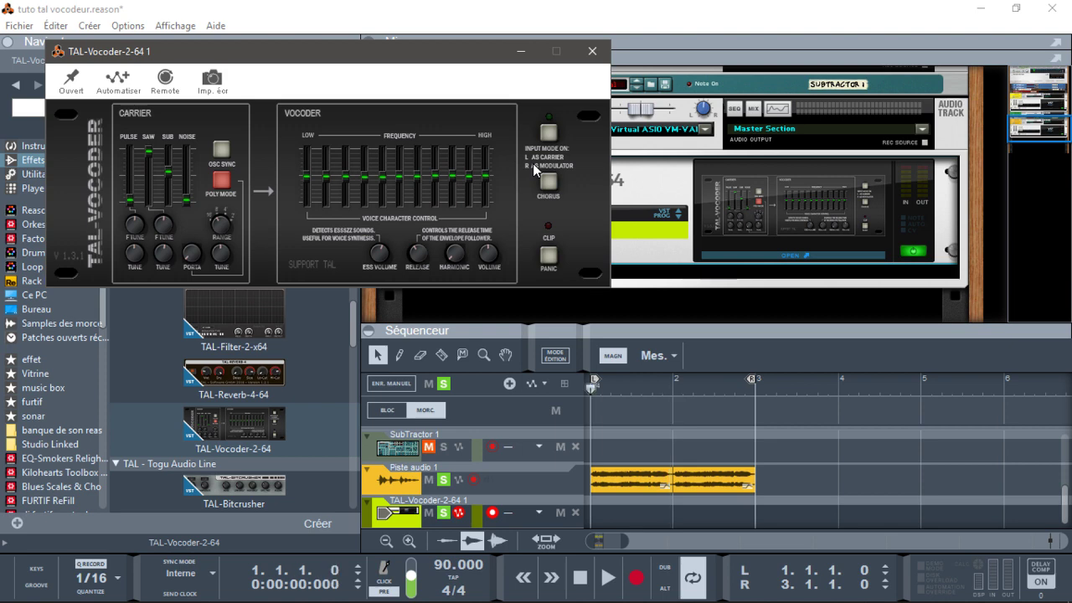
pyautogui.press('space')
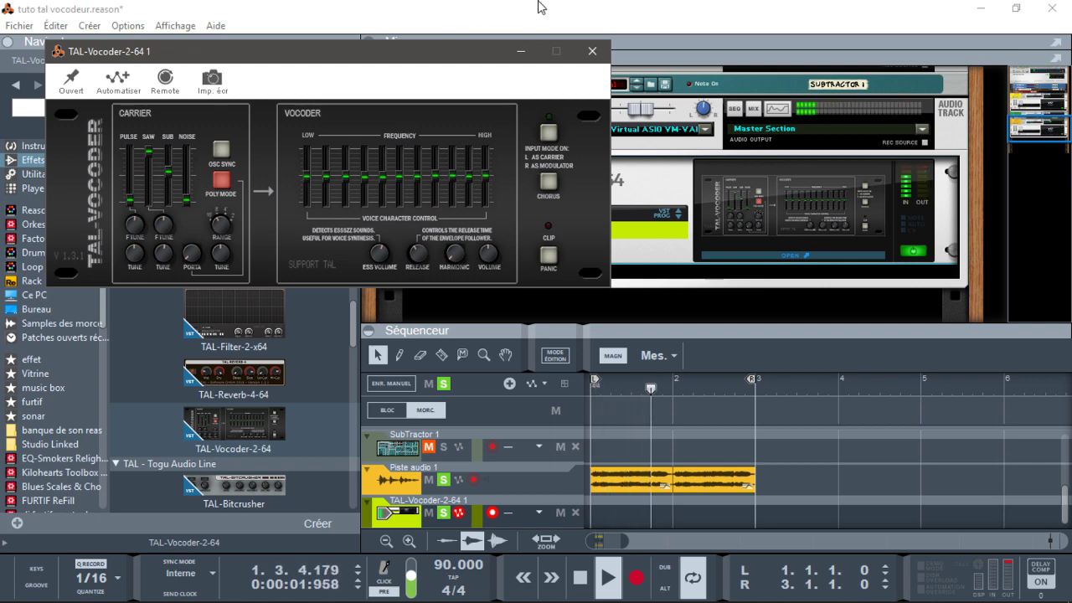
pyautogui.press('space')
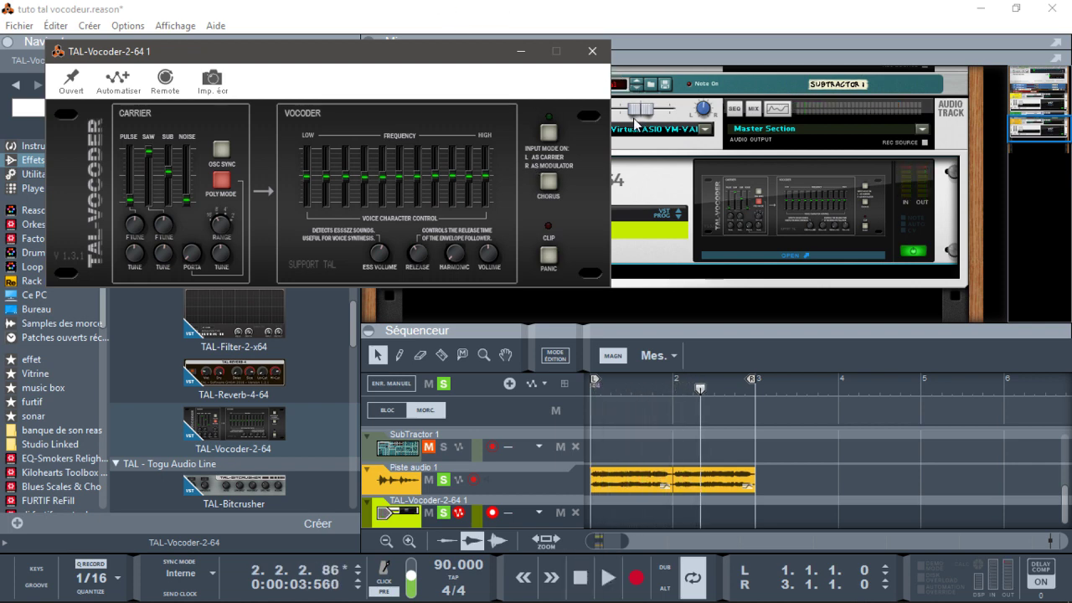
# Lower the Piste audio 1 level to -10.27 dB and play back the vocoded loop.
pyautogui.moveTo(639, 118); pyautogui.dragTo(611, 112)
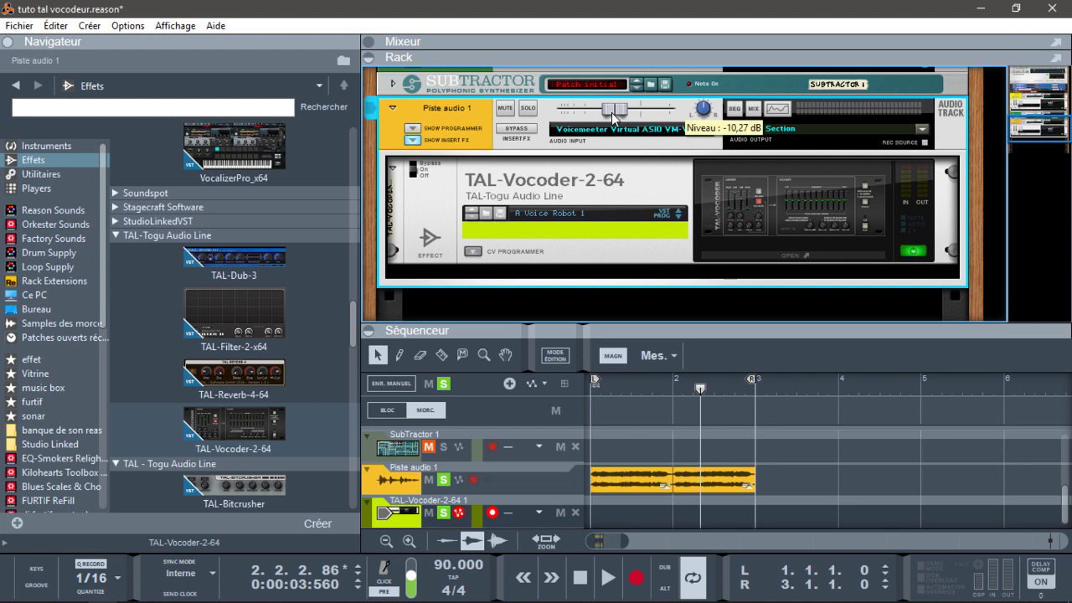
pyautogui.press('space')
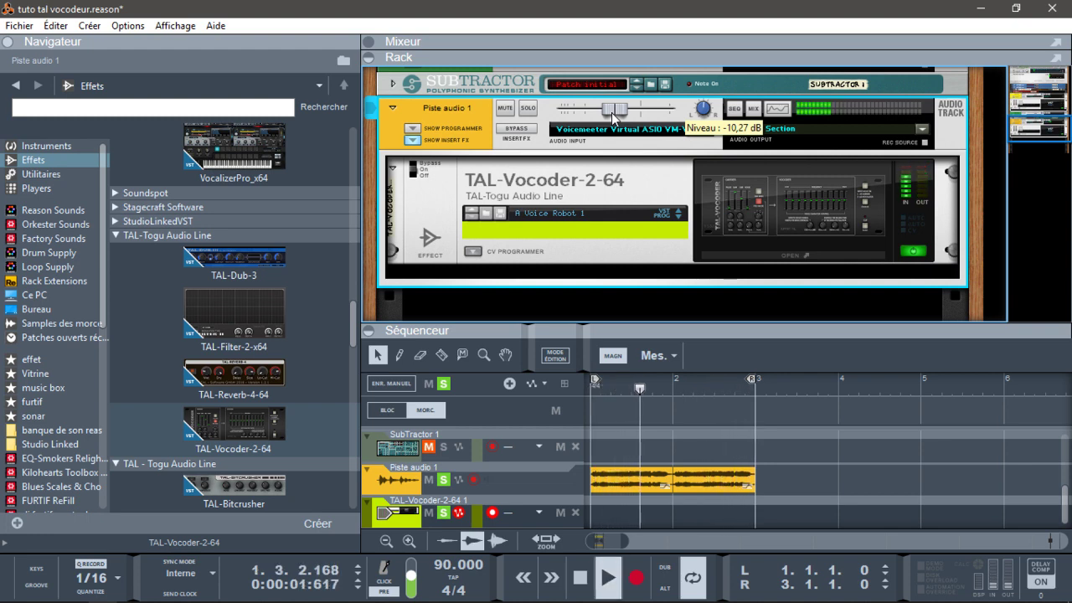
pyautogui.press('space')
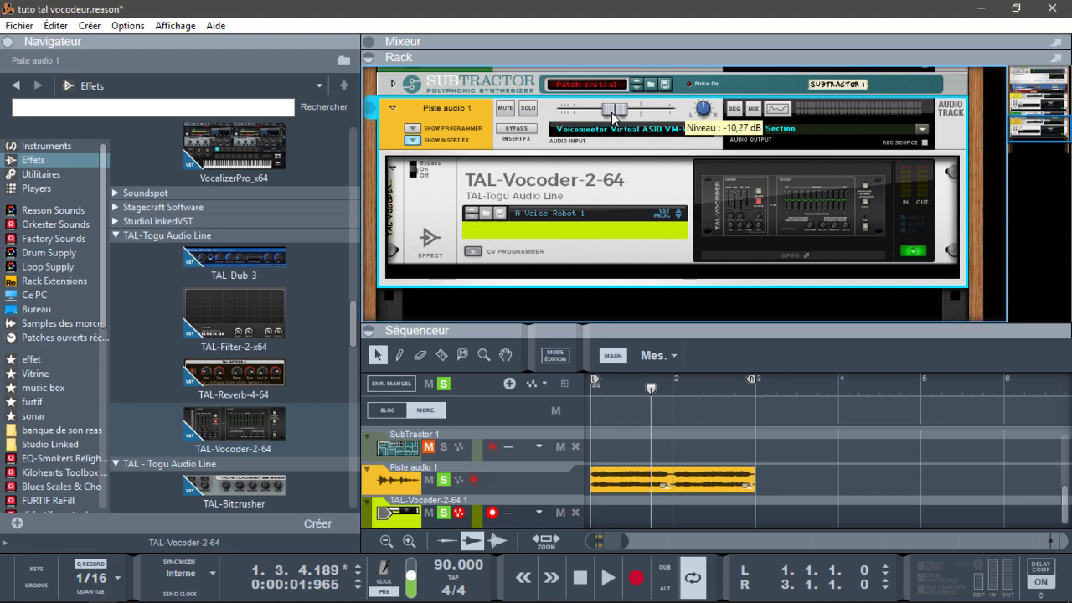
pyautogui.press('space')
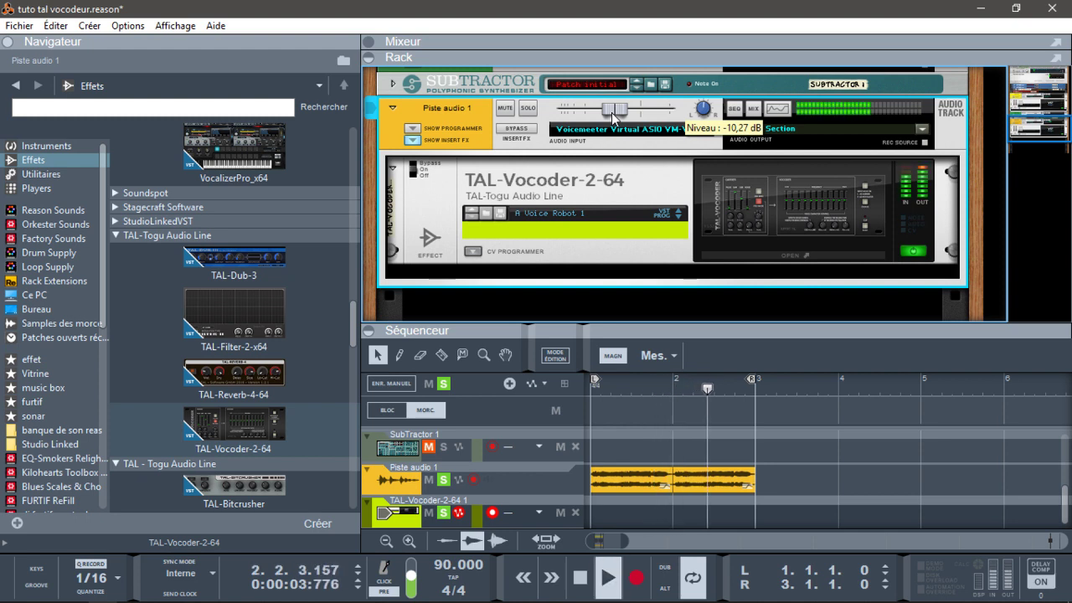
pyautogui.press('space')
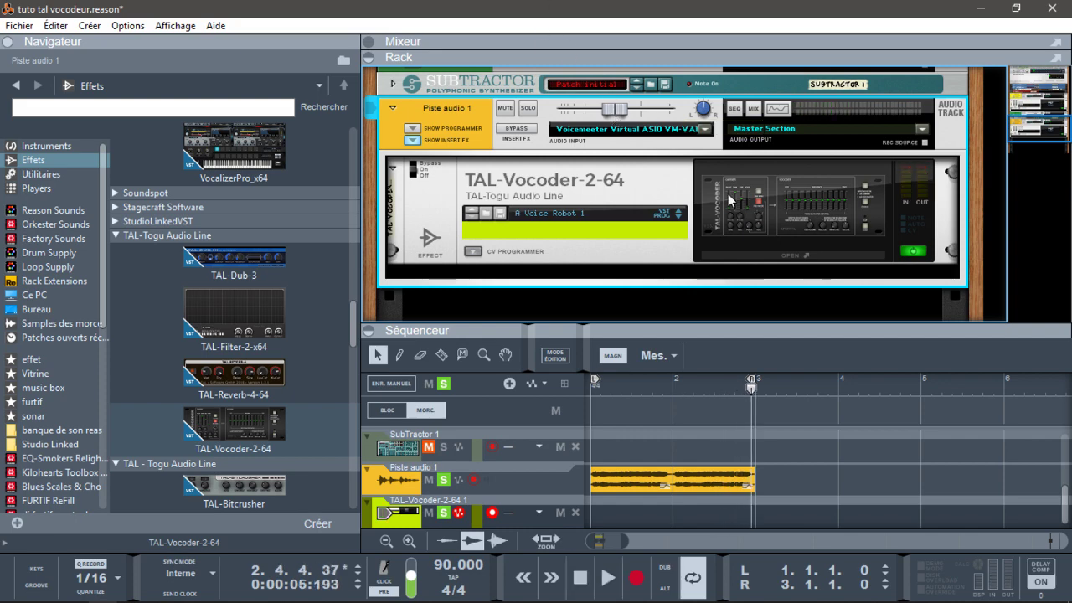
# In the vocoder's Carrier section, set SUB to minimum and lower SAW to about halfway, keeping the plugin panel clear of the rack device.
pyautogui.click(779, 255)
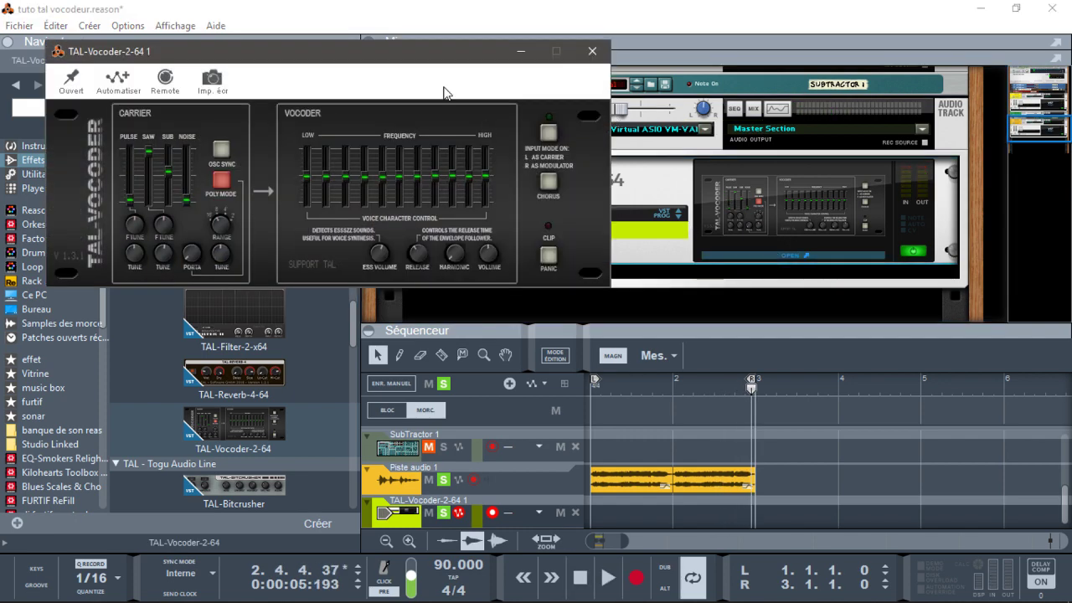
pyautogui.moveTo(412, 51); pyautogui.dragTo(812, 126)
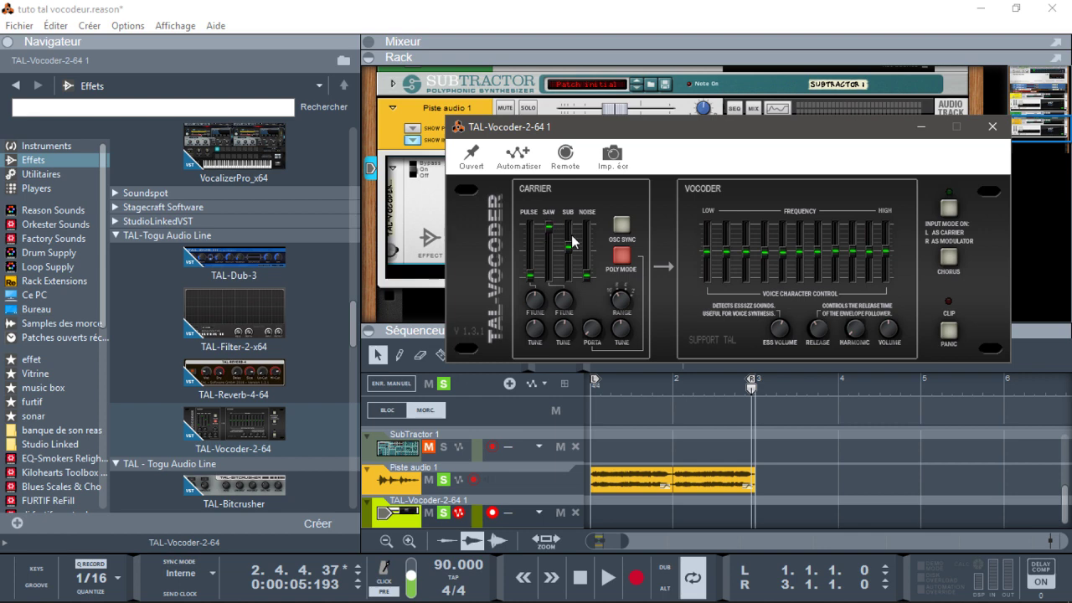
pyautogui.moveTo(570, 251); pyautogui.dragTo(576, 389)
pyautogui.moveTo(548, 231); pyautogui.dragTo(550, 305)
pyautogui.moveTo(857, 141); pyautogui.dragTo(842, 295)
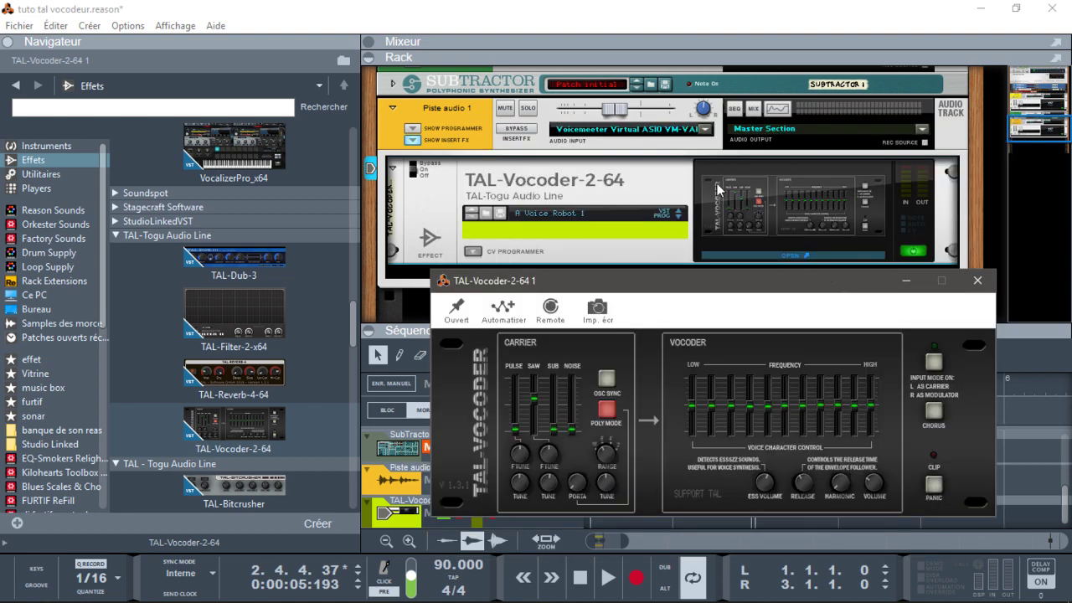
# Set the Piste audio 1 level to -1.61 dB and reopen the vocoder's plugin panel, pinned so it stays open.
pyautogui.moveTo(615, 109); pyautogui.dragTo(636, 109)
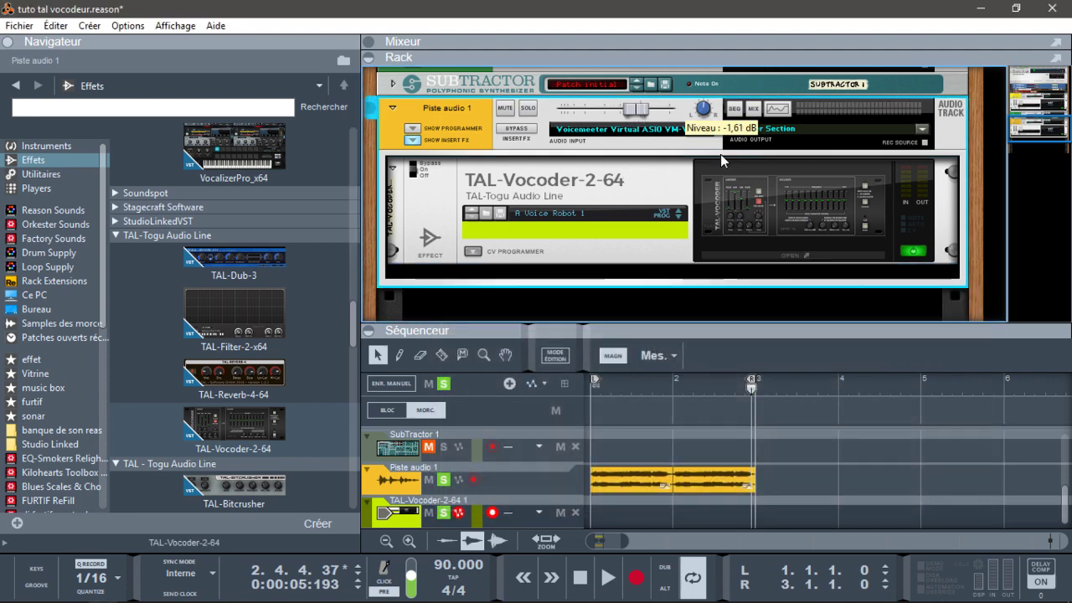
pyautogui.click(727, 255)
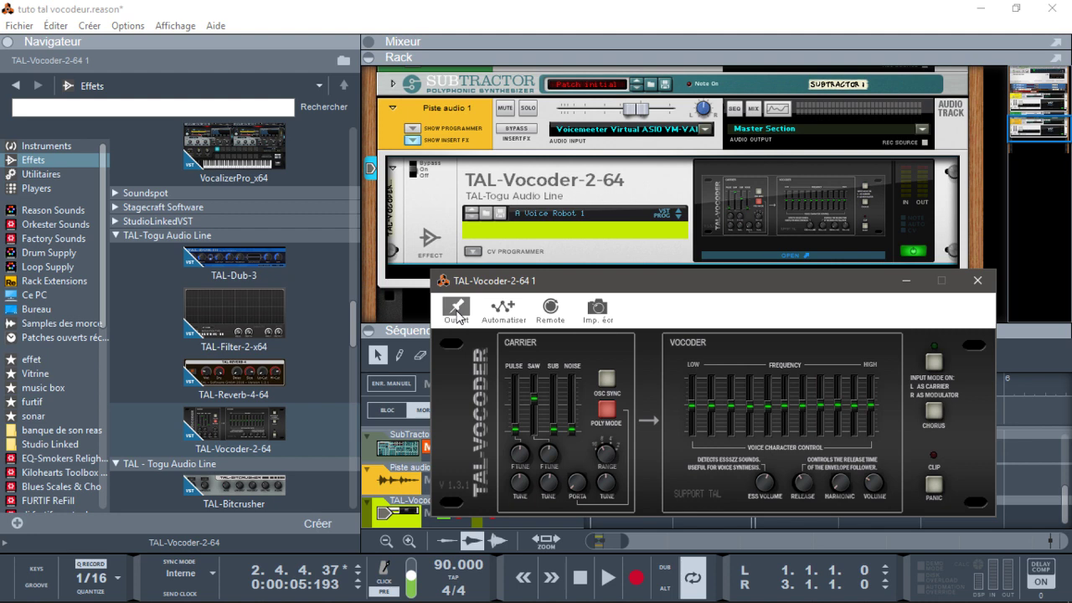
# Play back the loop to audition the adjusted vocoder carrier with the plugin panel open.
pyautogui.press('space')
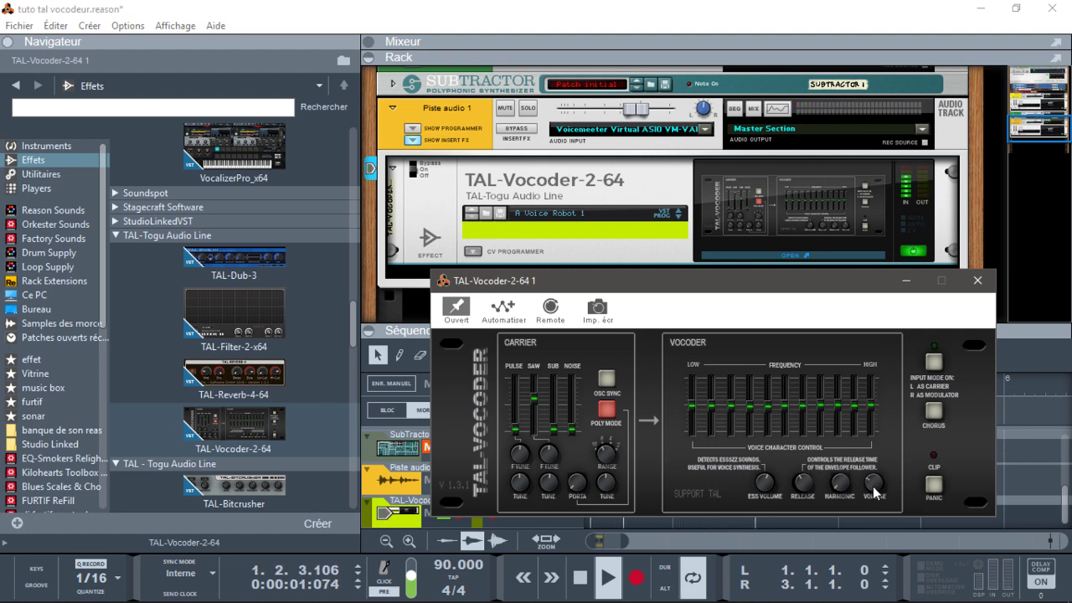
pyautogui.press('space')
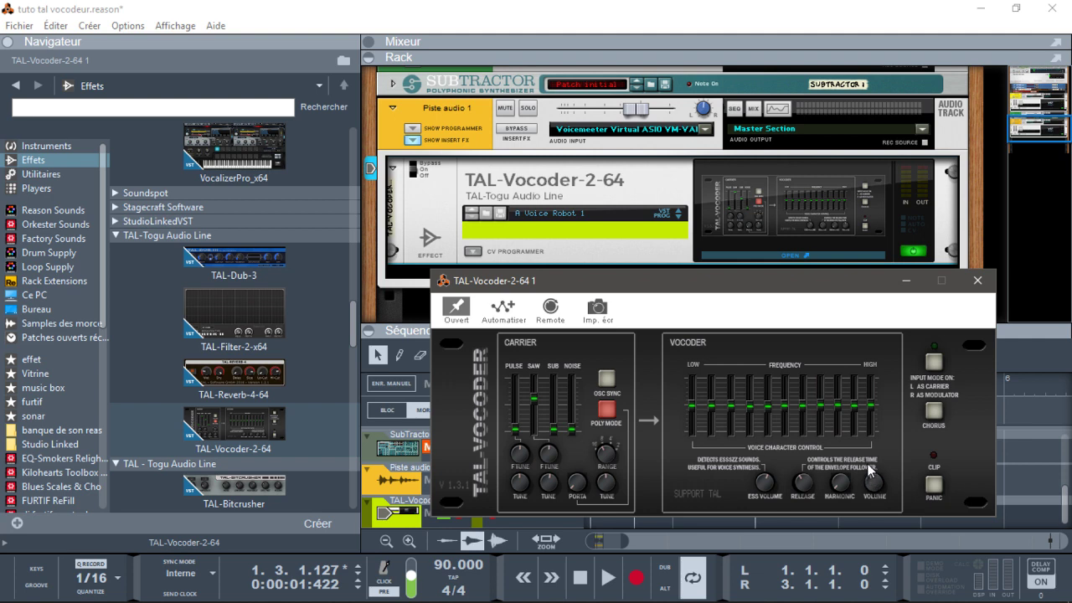
pyautogui.press('space')
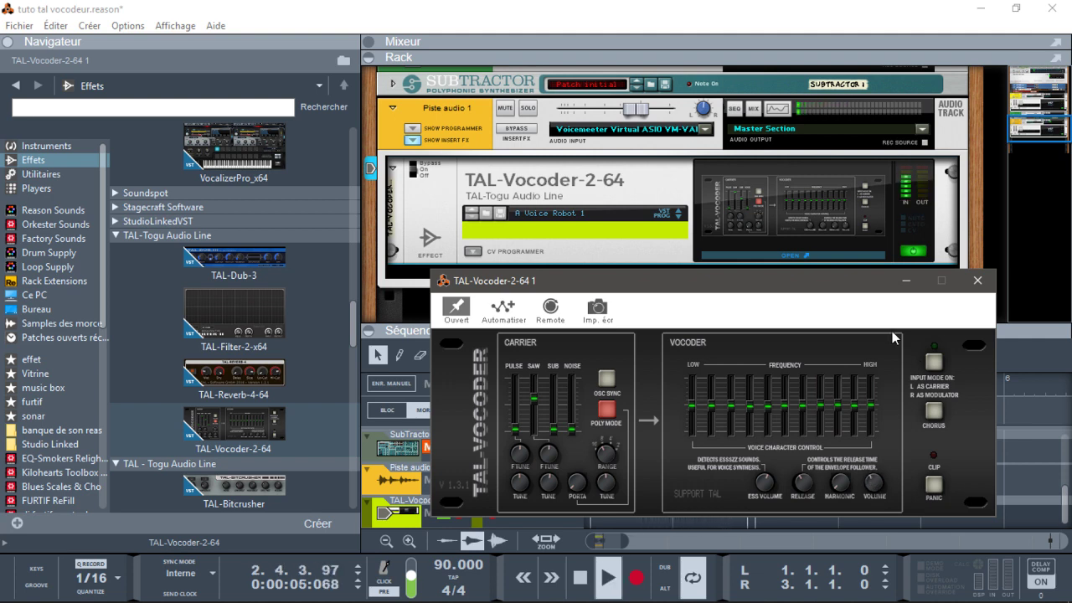
pyautogui.press('space')
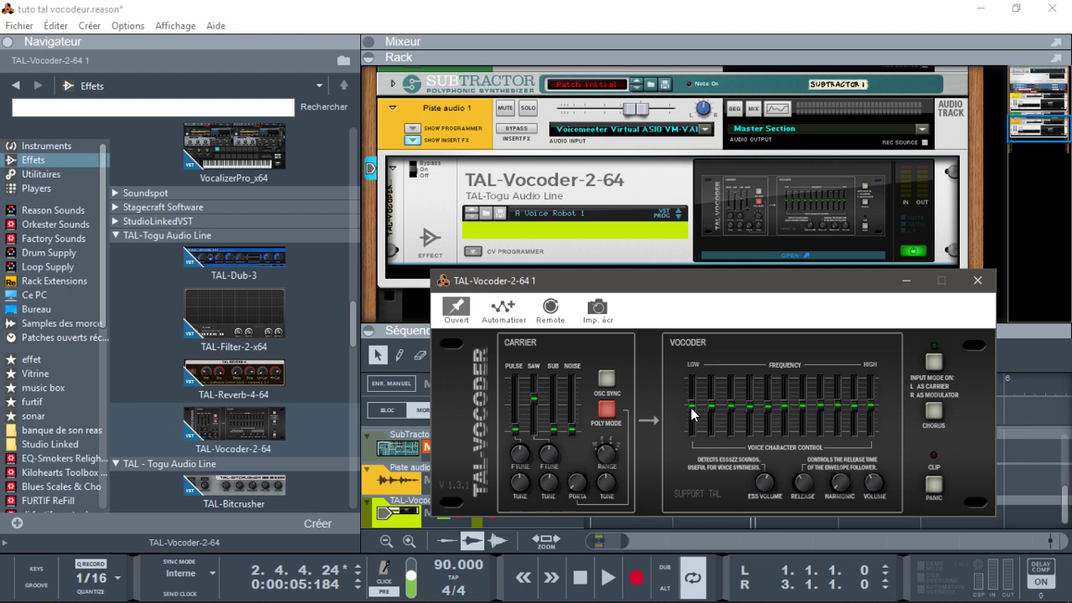
# Shape the vocoder's frequency bands by lowering the three lowest and four highest, progressively more toward each end.
pyautogui.moveTo(694, 411); pyautogui.dragTo(696, 471)
pyautogui.moveTo(708, 409); pyautogui.dragTo(711, 452)
pyautogui.moveTo(731, 405); pyautogui.dragTo(730, 433)
pyautogui.moveTo(869, 411); pyautogui.dragTo(866, 446)
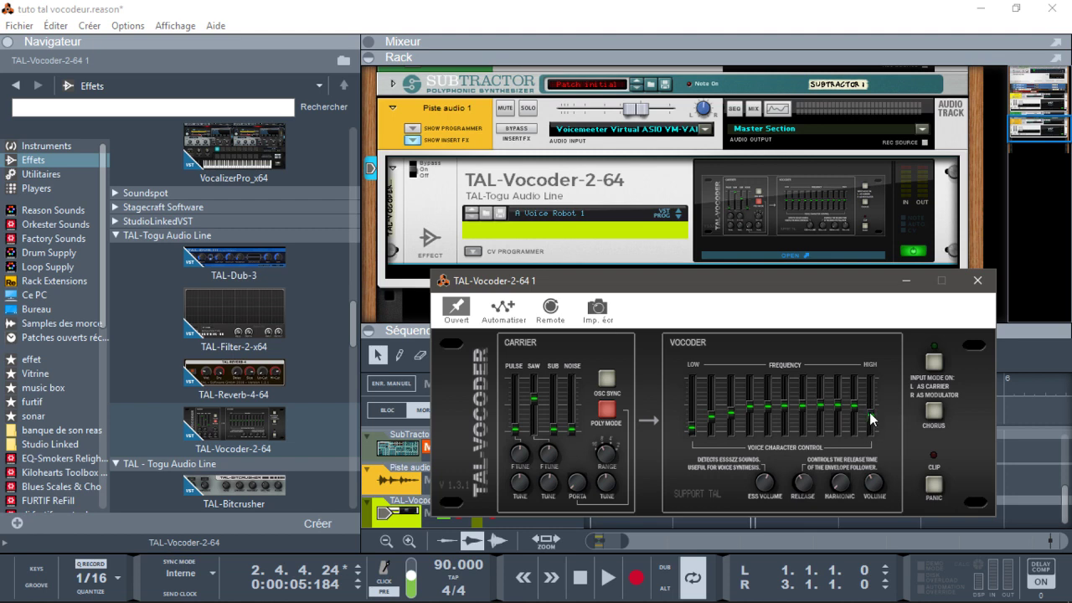
pyautogui.moveTo(857, 409); pyautogui.dragTo(834, 421)
pyautogui.moveTo(870, 419)
pyautogui.mouseDown()
pyautogui.moveTo(874, 436)
pyautogui.moveTo(823, 419)
pyautogui.mouseUp()
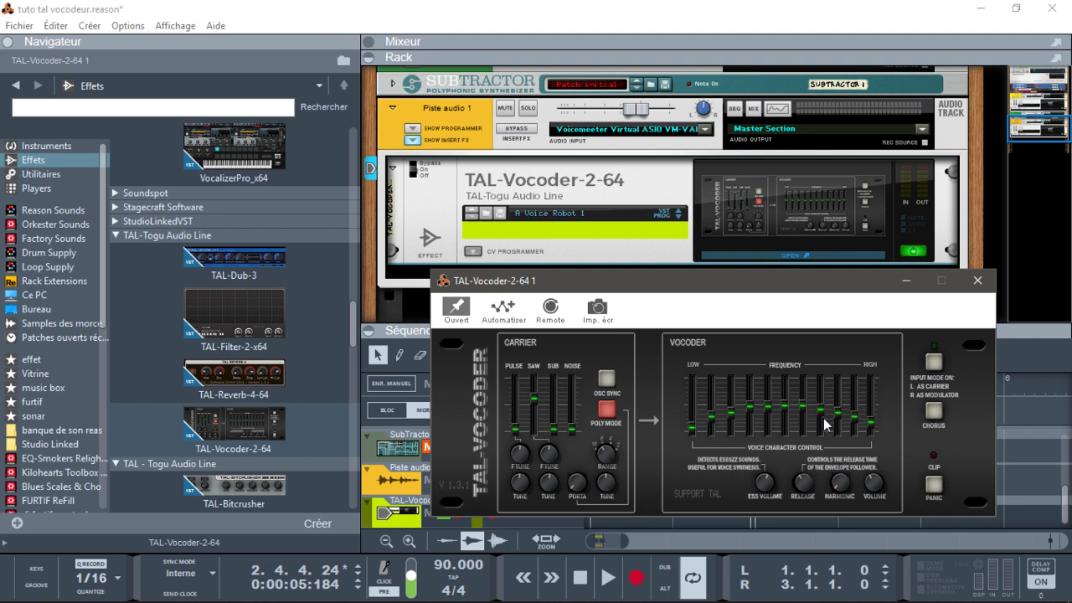
# Place the plugin panel clear of the sequencer, turn on the vocoder's Chorus, and audition the loop.
pyautogui.moveTo(798, 277); pyautogui.dragTo(766, 79)
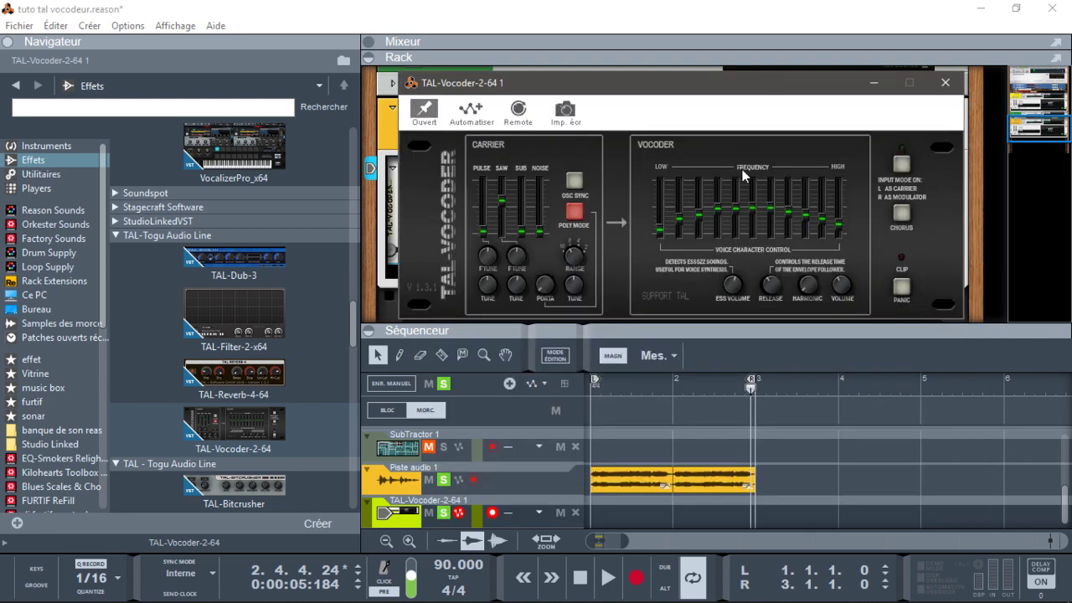
pyautogui.click(901, 216)
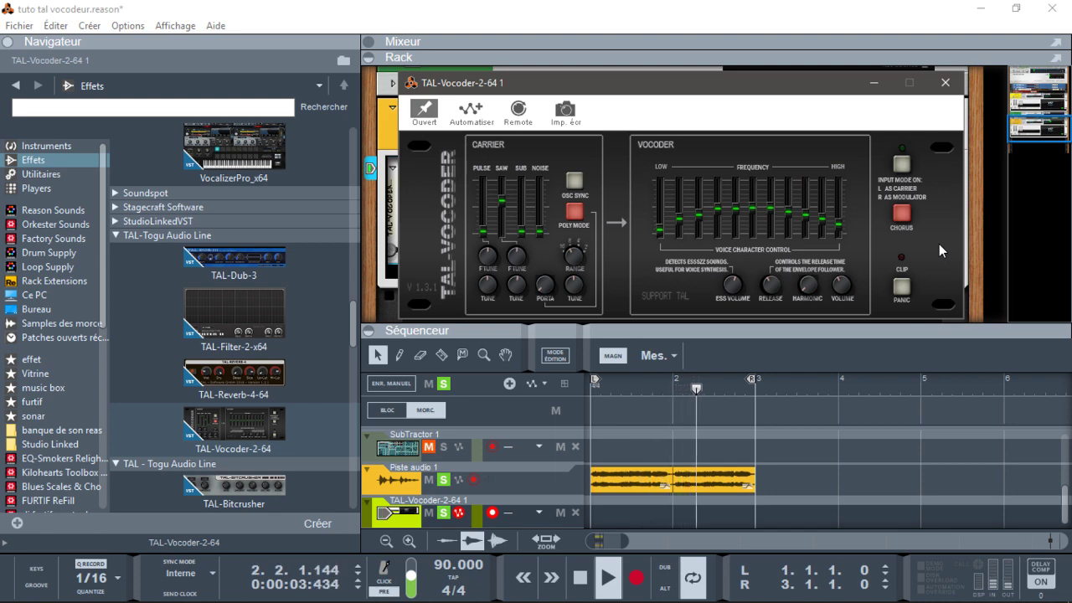
pyautogui.press('space')
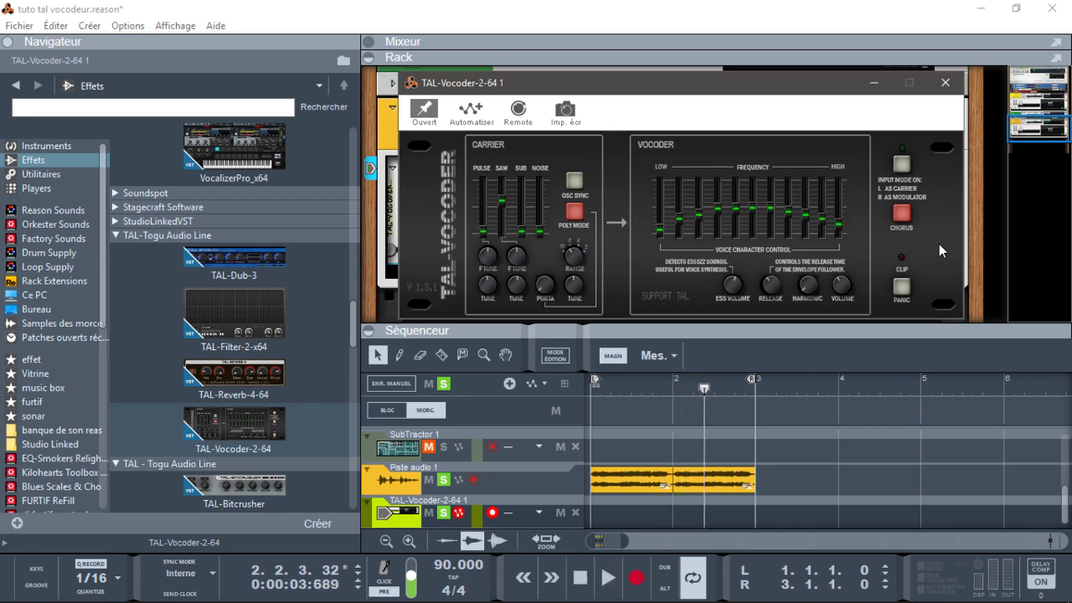
pyautogui.press('space')
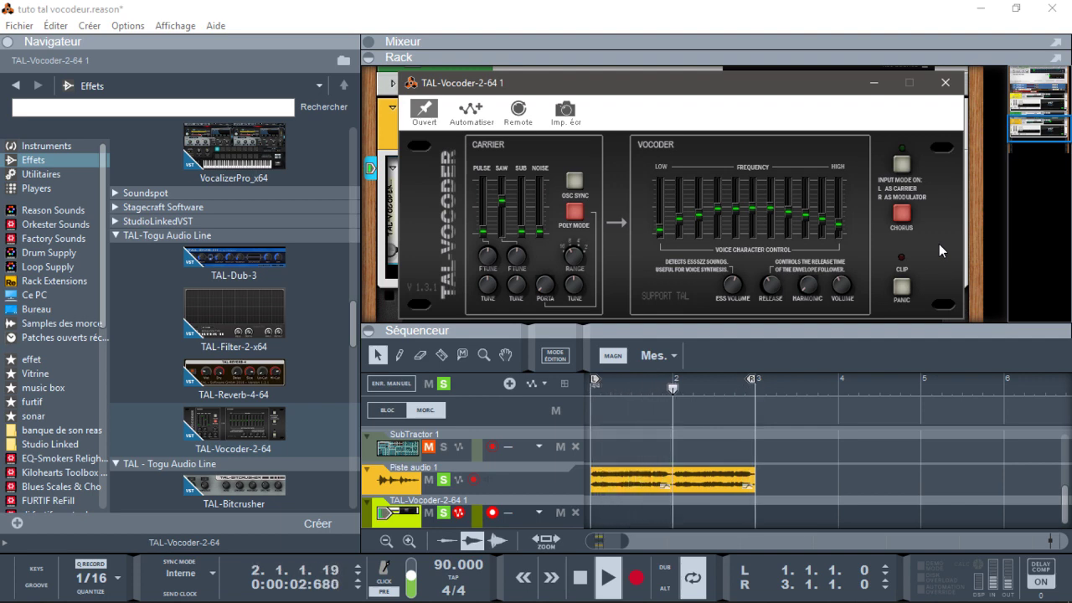
pyautogui.press('space')
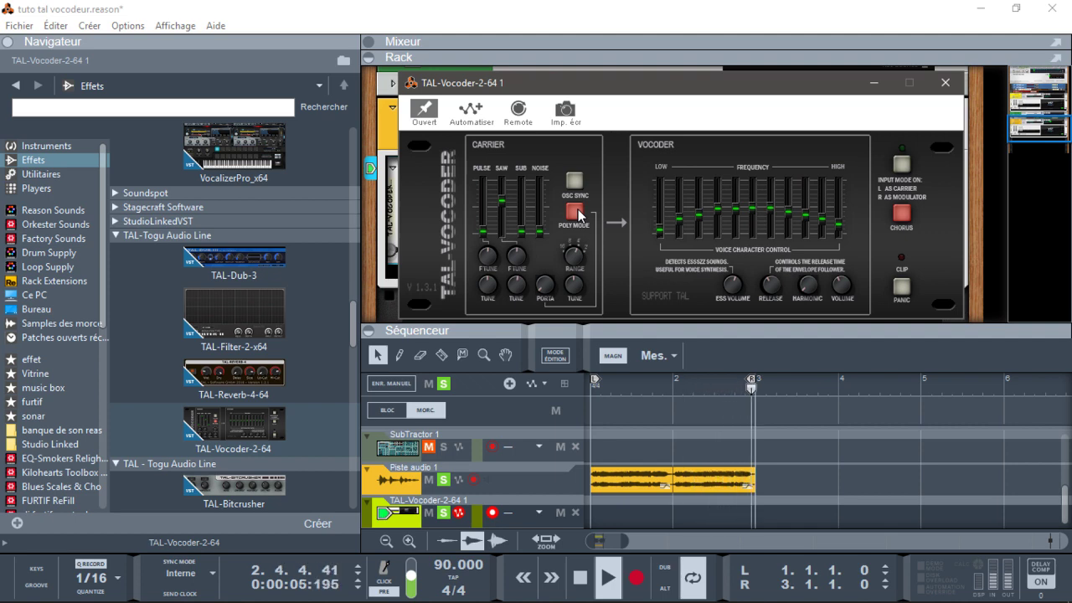
pyautogui.press('space')
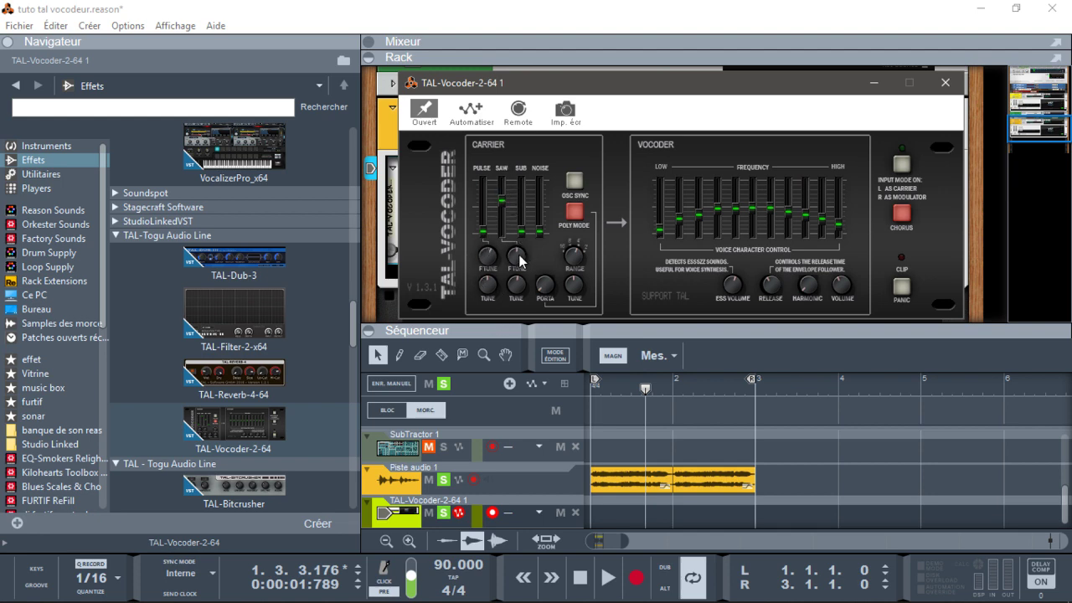
# Play back the loop with Poly Mode off and back on to compare the vocoder's carrier sound.
pyautogui.press('space')
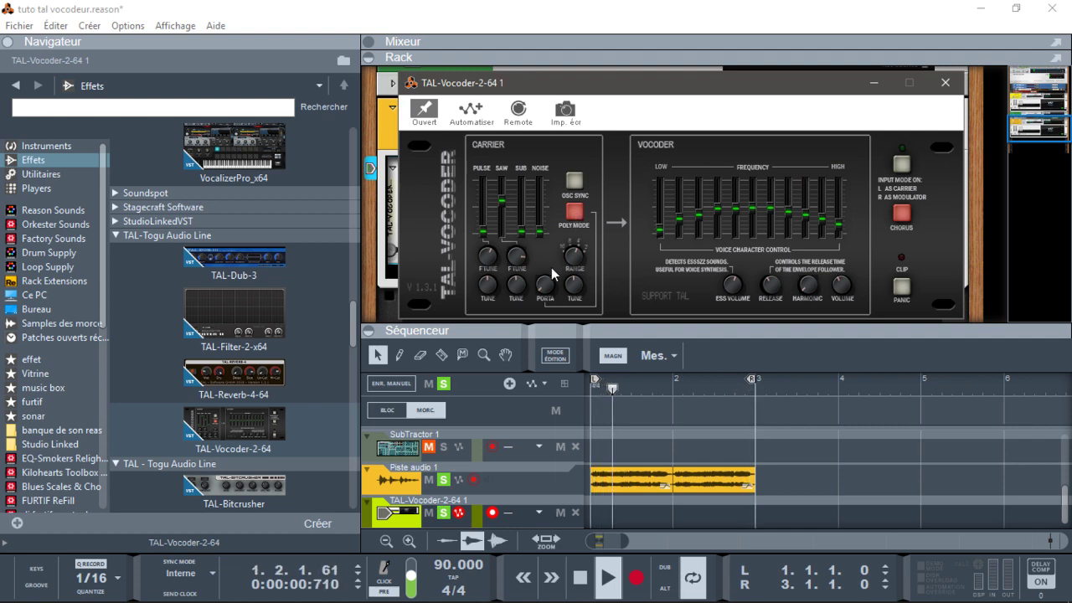
pyautogui.click(573, 219)
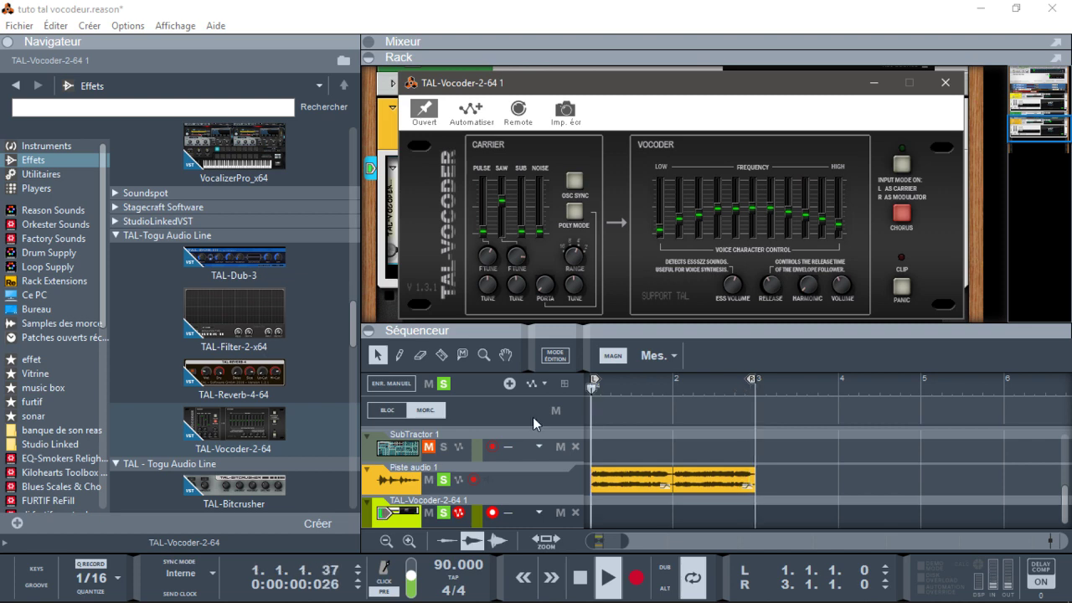
pyautogui.click(576, 214)
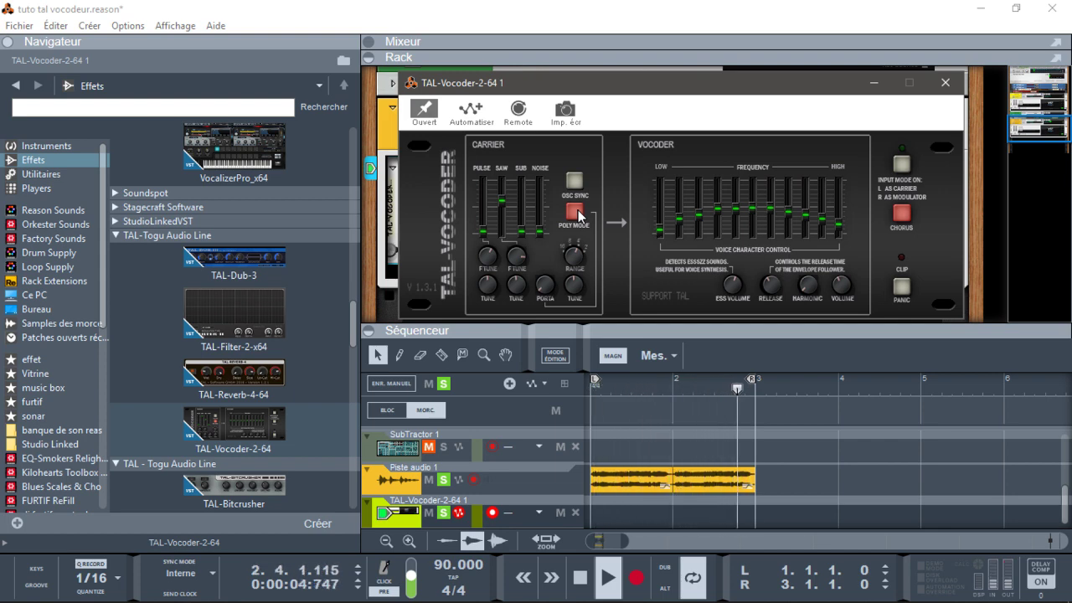
pyautogui.press('space')
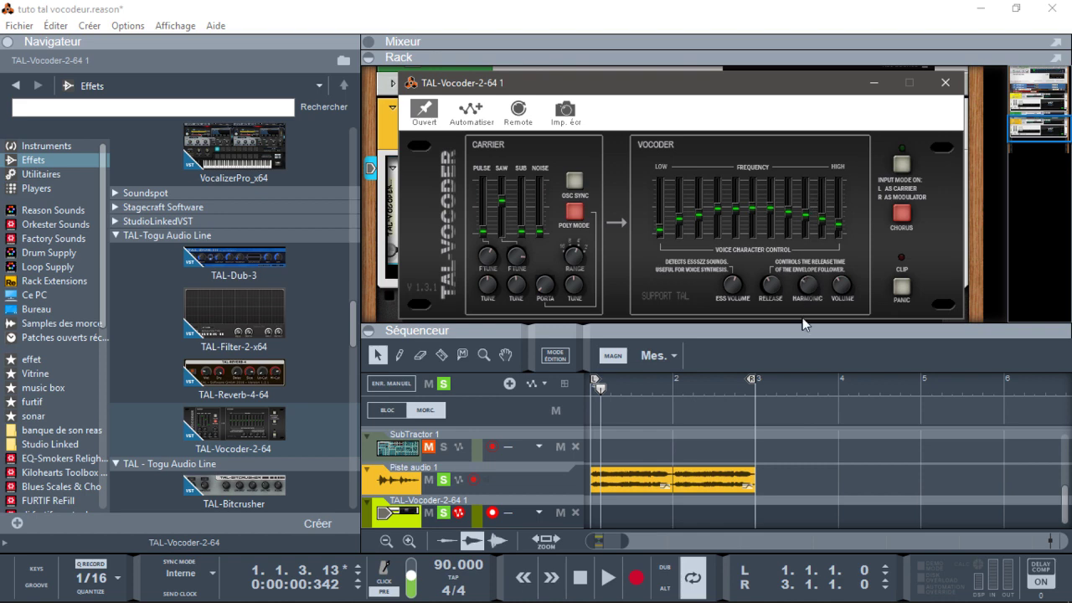
pyautogui.press('space')
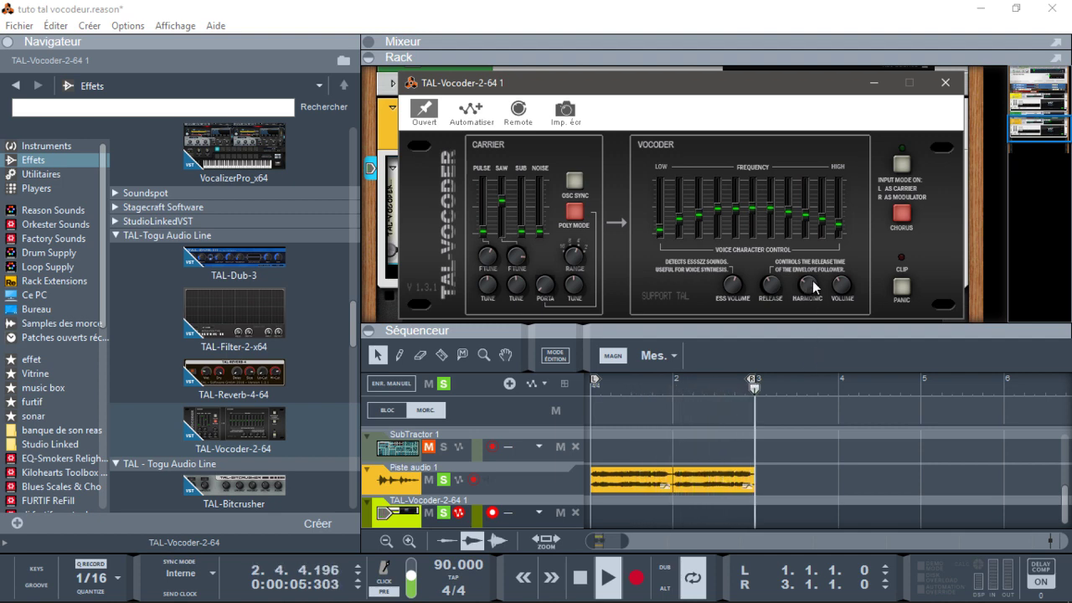
pyautogui.press('space')
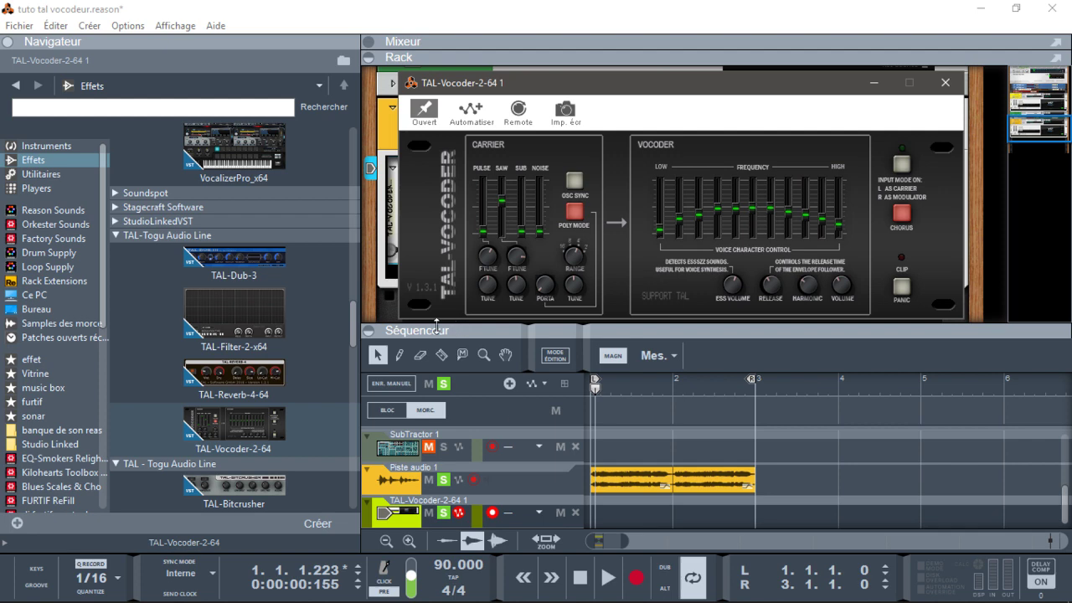
# Solo the Vocal-HC Vox 07 and A Voice Robot tal furtif11 tracks instead of the Piste audio 1 pair, and select the robot track.
pyautogui.click(437, 490)
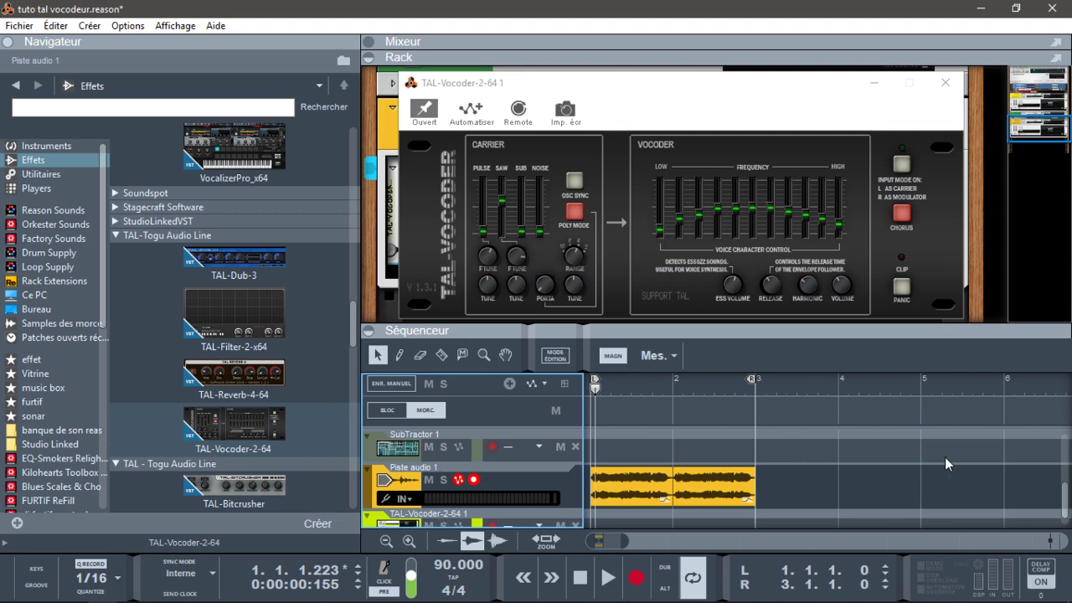
pyautogui.moveTo(1053, 492); pyautogui.dragTo(1046, 433)
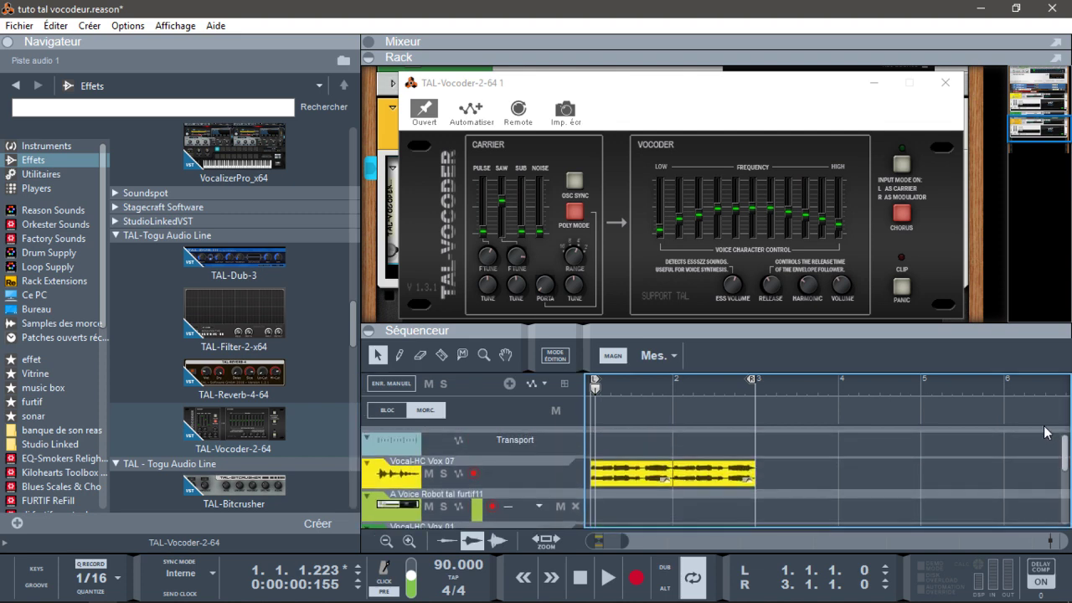
pyautogui.click(492, 483)
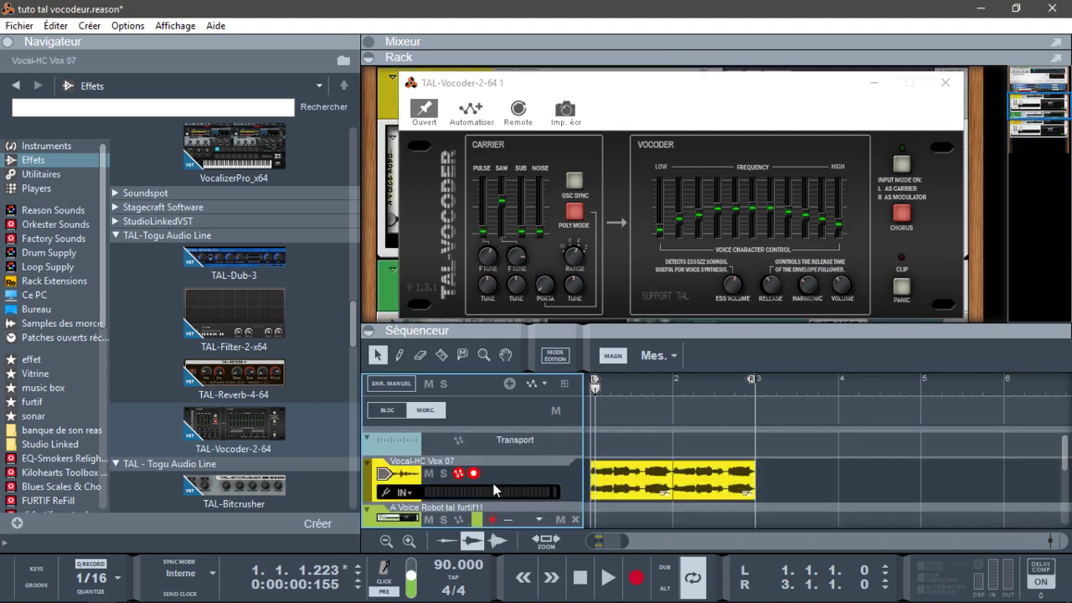
pyautogui.click(443, 473)
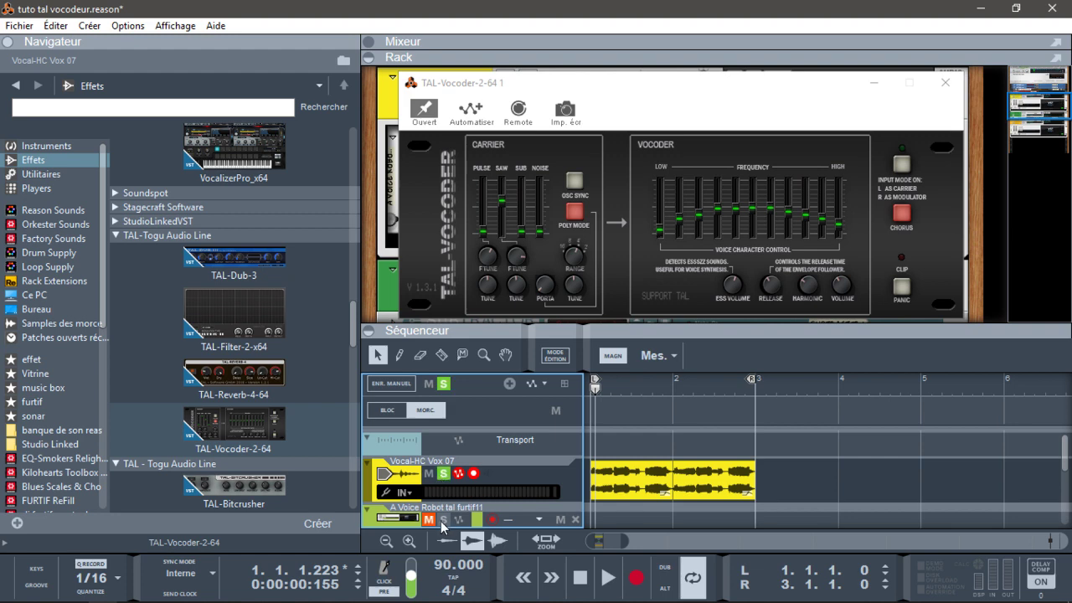
pyautogui.click(366, 521)
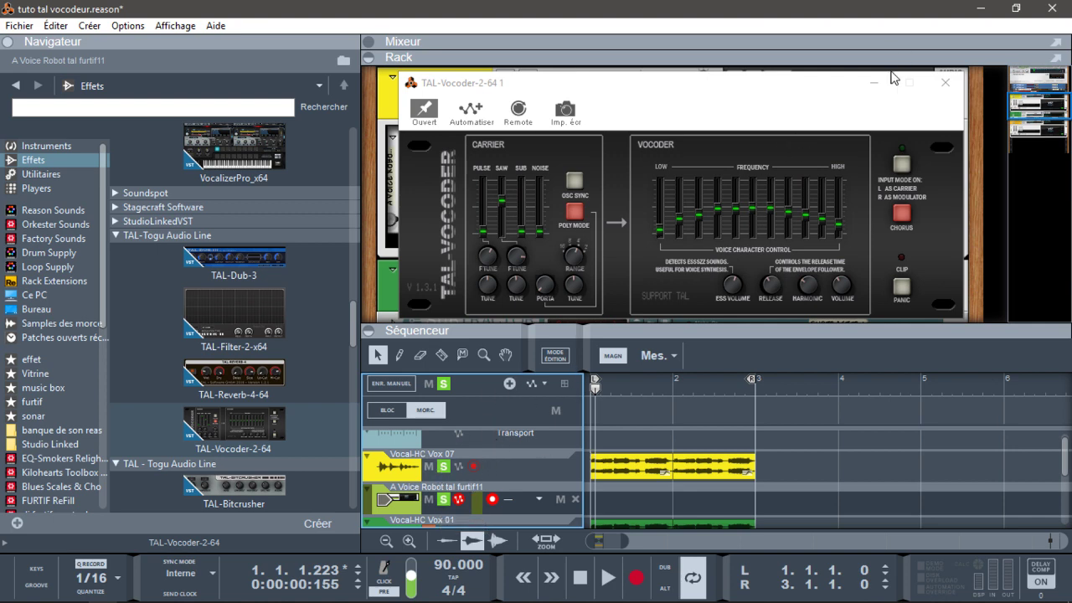
# Close the TAL-Vocoder-2-64 1 panel and briefly open the A Voice Robot tal furtif11 panel to review its settings.
pyautogui.click(944, 82)
pyautogui.moveTo(1040, 111)
pyautogui.mouseDown()
pyautogui.moveTo(1041, 101)
pyautogui.moveTo(1041, 111)
pyautogui.mouseUp()
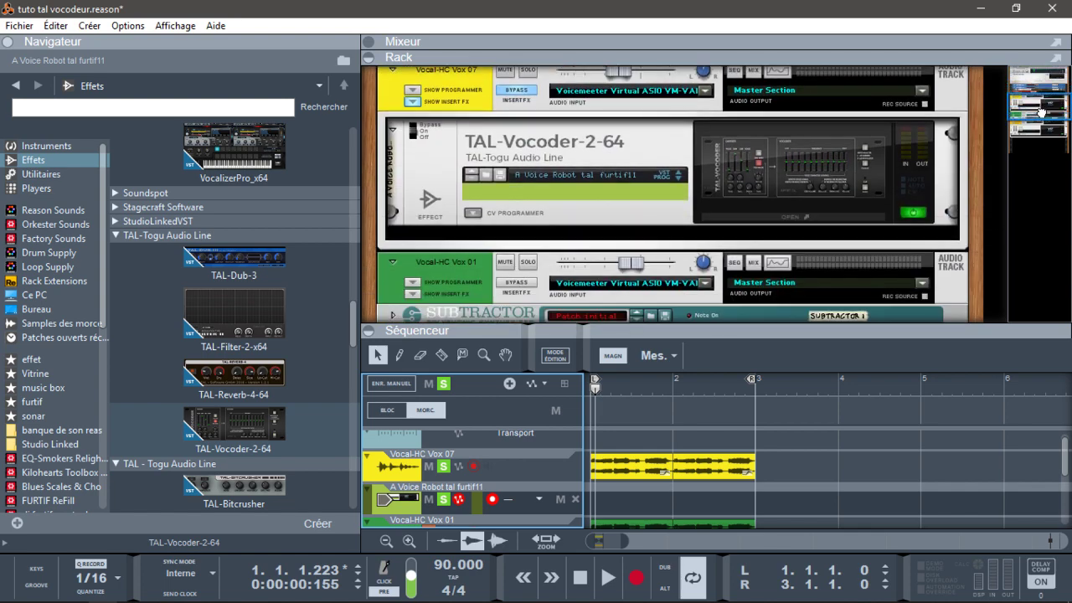
pyautogui.click(797, 218)
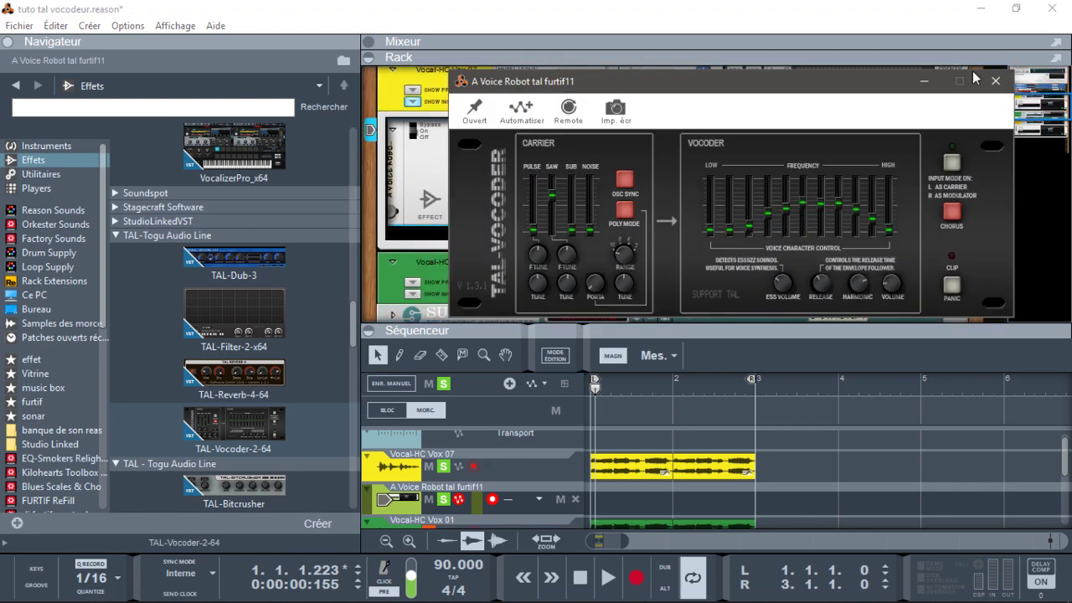
pyautogui.click(994, 81)
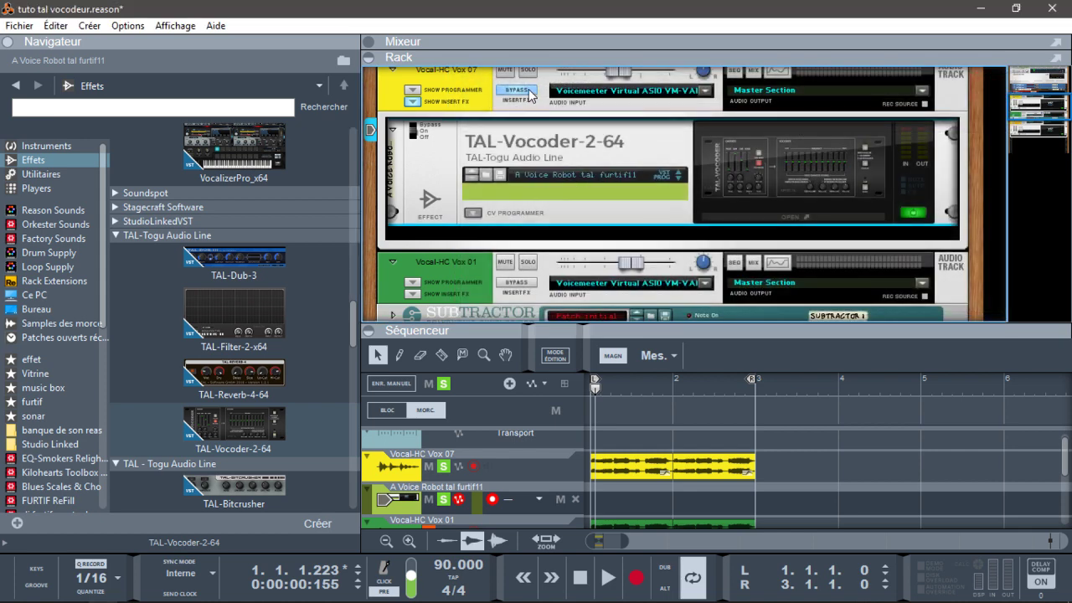
# Play back the dry Vocal-HC Vox 07 loop with its insert effects bypassed, and take another look at its vocoder panel.
pyautogui.click(529, 95)
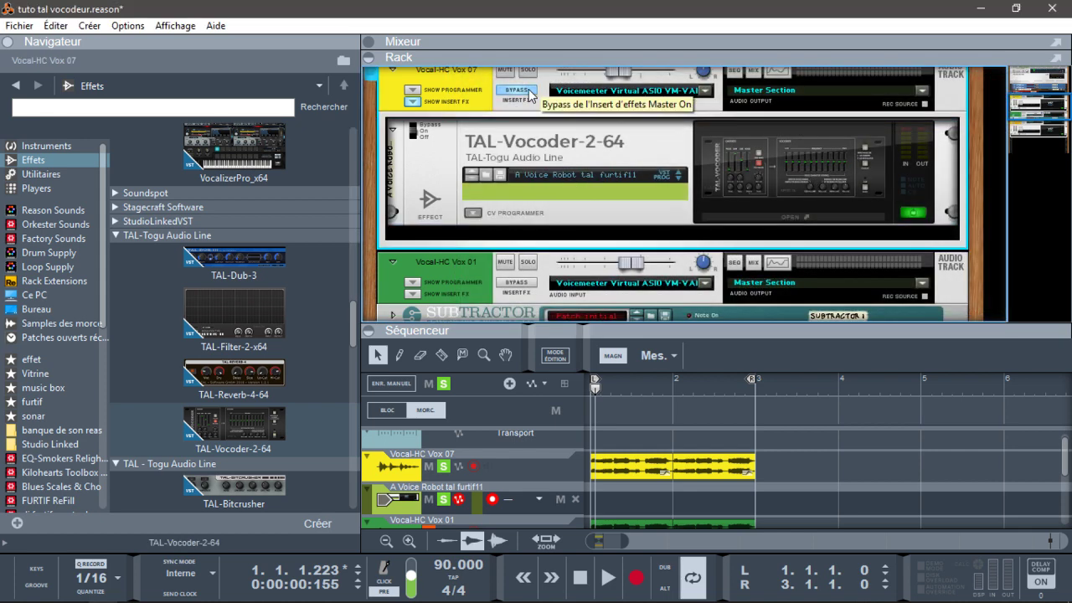
pyautogui.press('space')
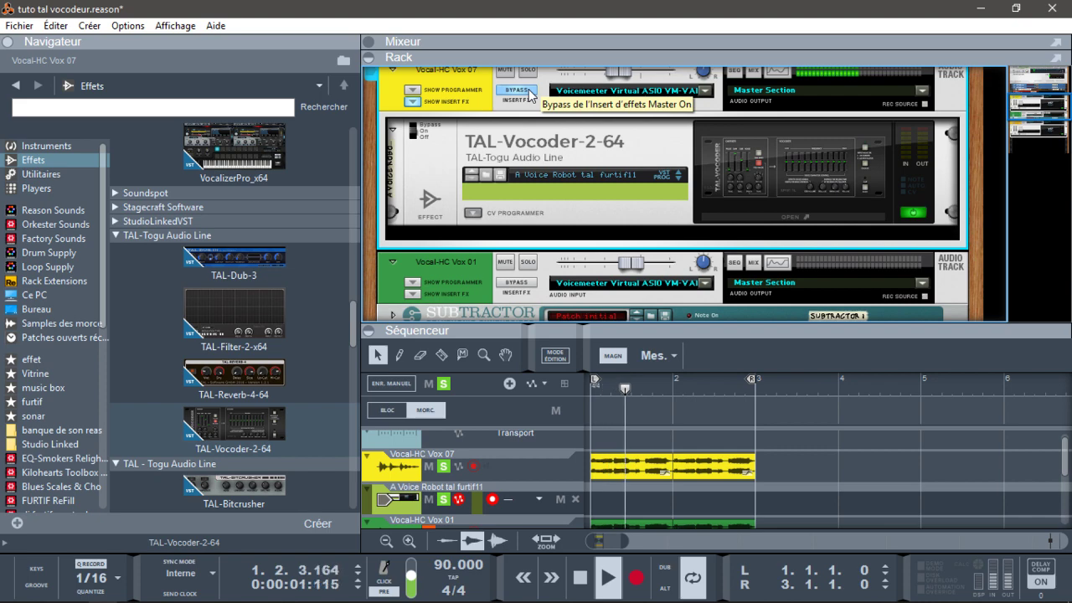
pyautogui.press('space')
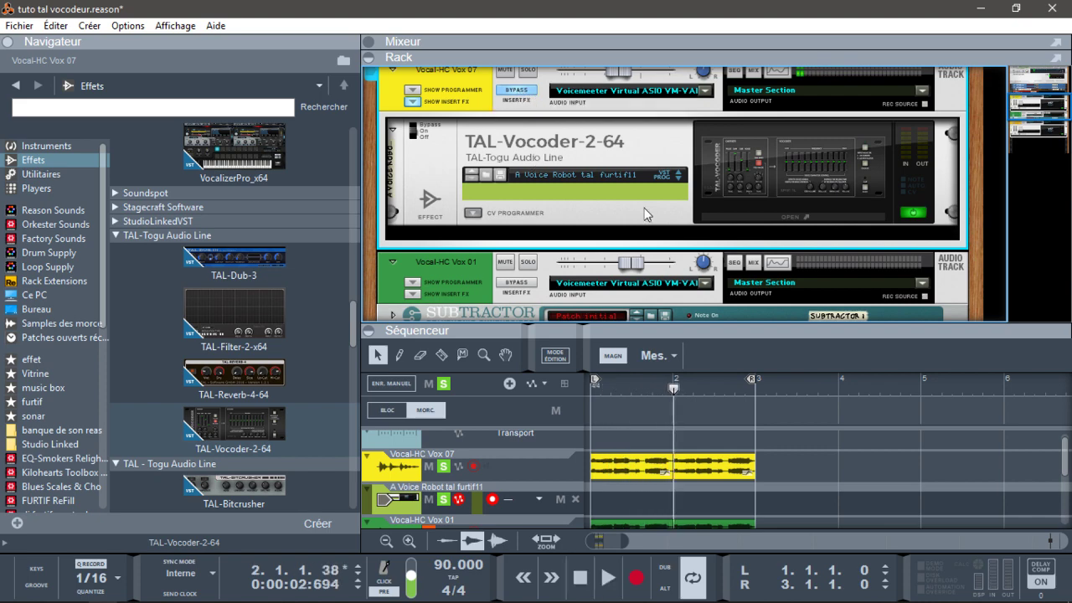
pyautogui.doubleClick(748, 215)
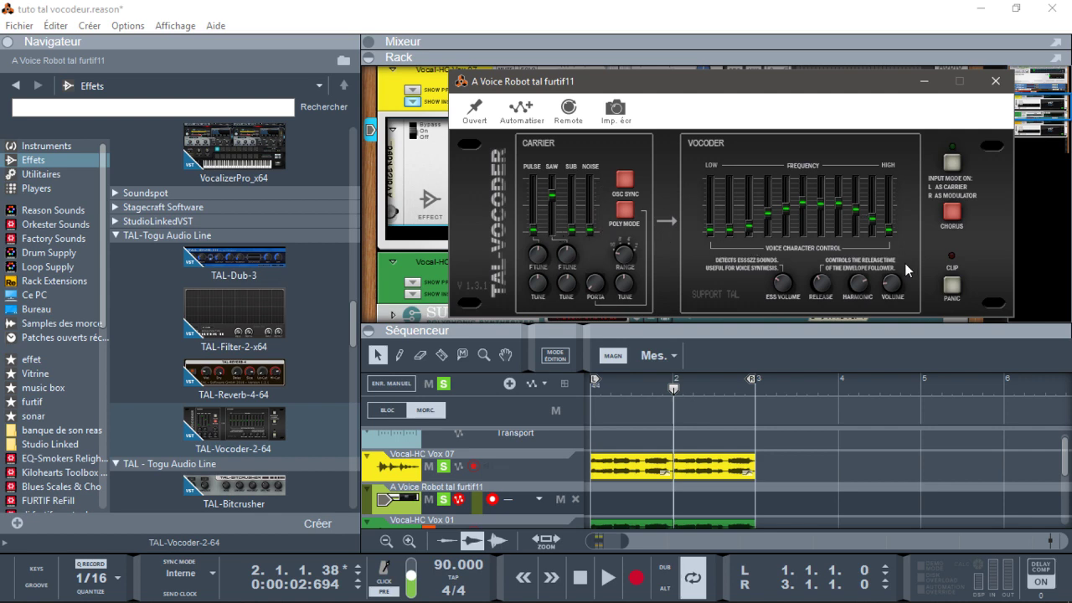
pyautogui.click(985, 84)
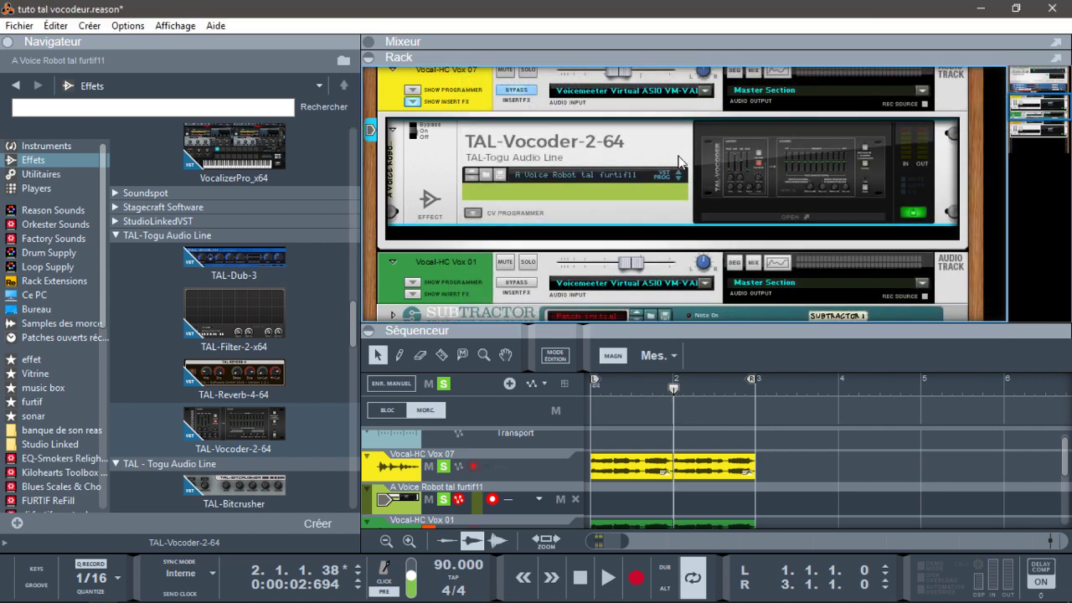
# Turn off the insert effects bypass on Vocal-HC Vox 07 and play the vocoded loop from the start.
pyautogui.click(550, 99)
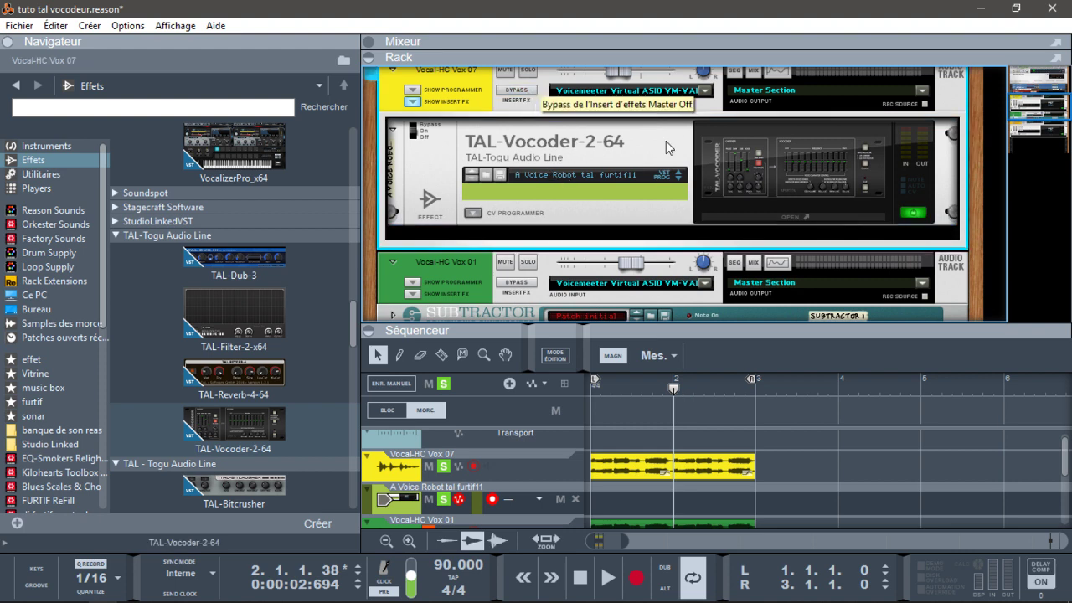
pyautogui.hotkey('shift', 'Return')
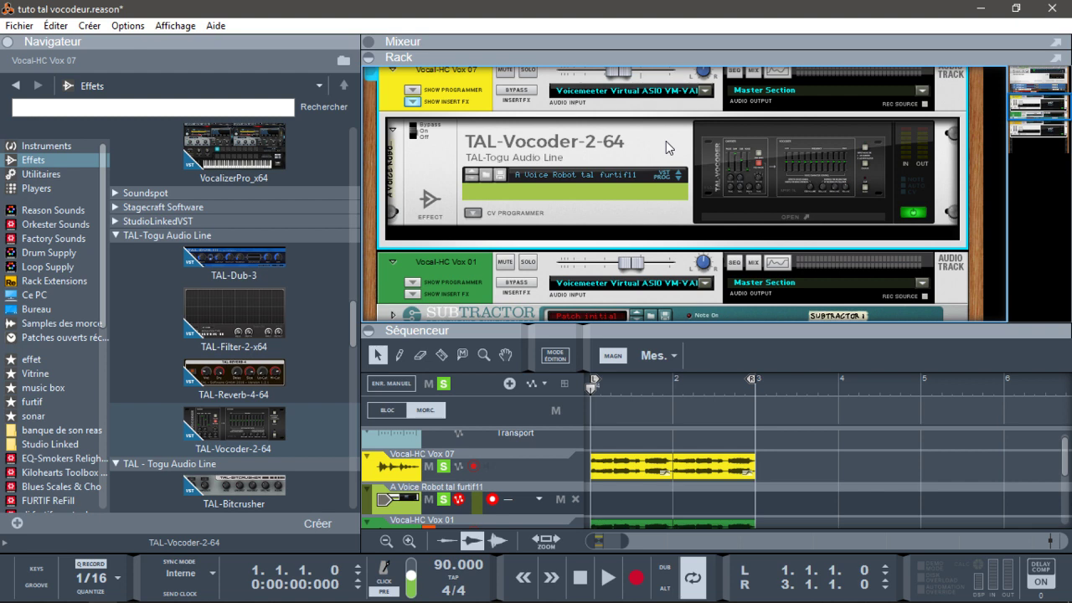
pyautogui.press('space')
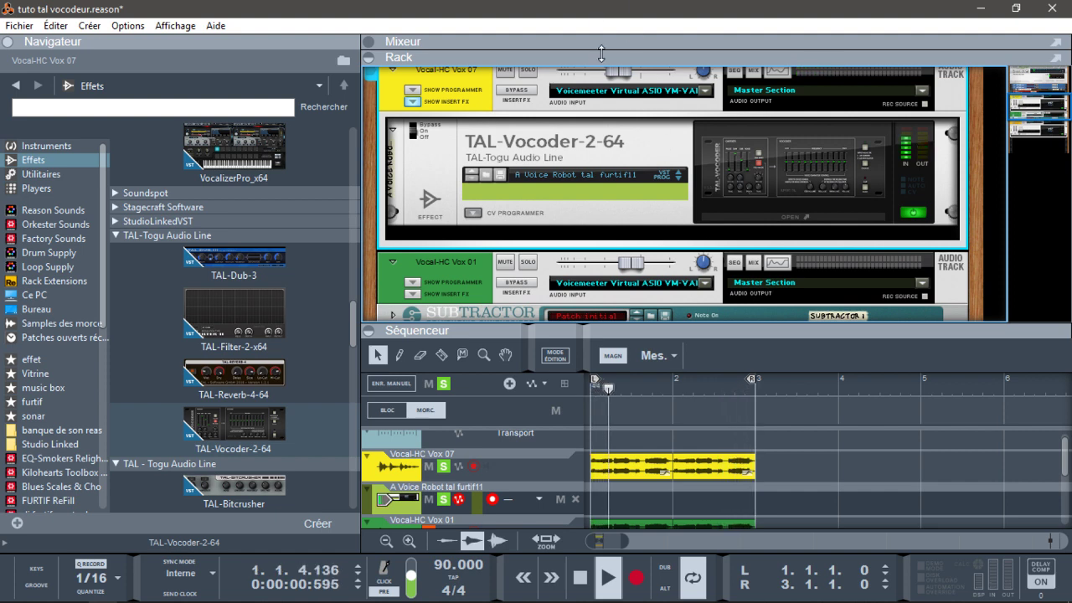
pyautogui.press('space')
# Set the Vocal-HC Vox 07 level to 0.25 dB and play back the vocoded loop.
pyautogui.moveTo(623, 72); pyautogui.dragTo(645, 75)
pyautogui.press('space')
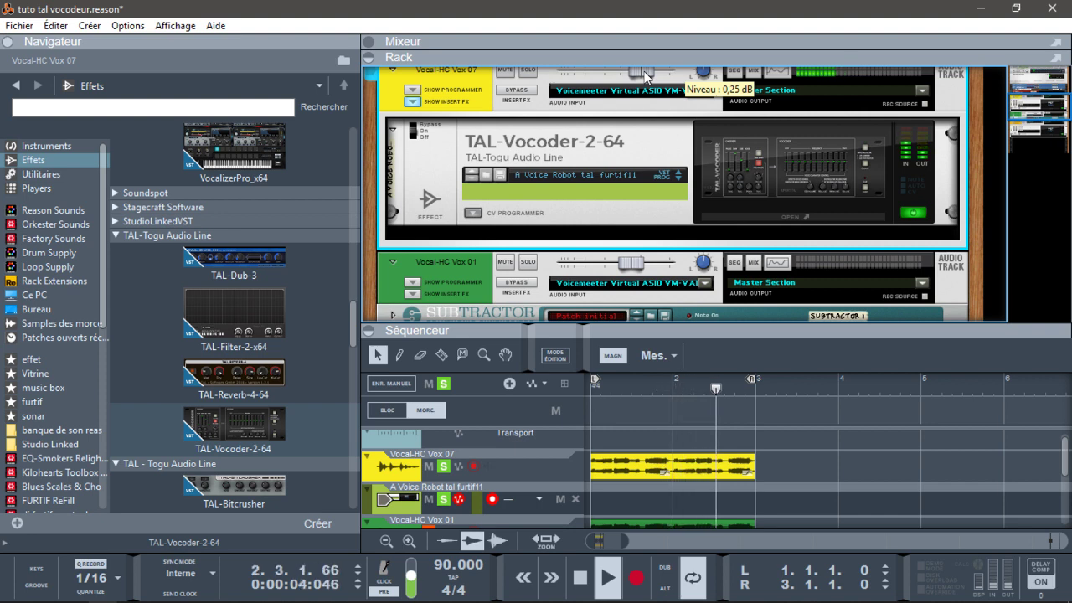
pyautogui.press('space')
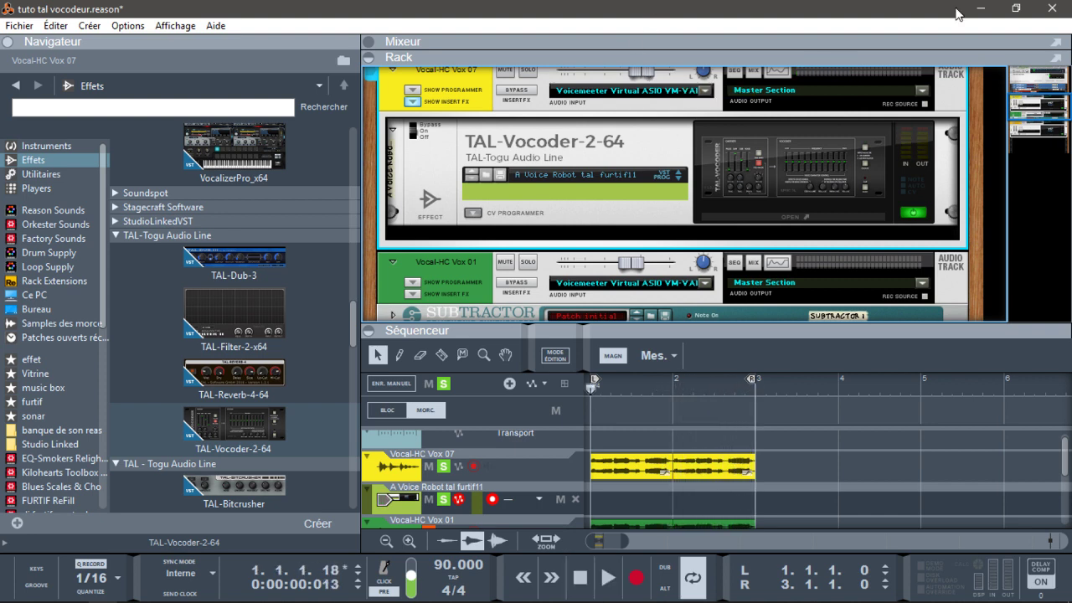
# Fold away the sequencer and browser to enlarge the rack, and lower the Vocal-HC Vox 07 level to minimum.
pyautogui.click(369, 330)
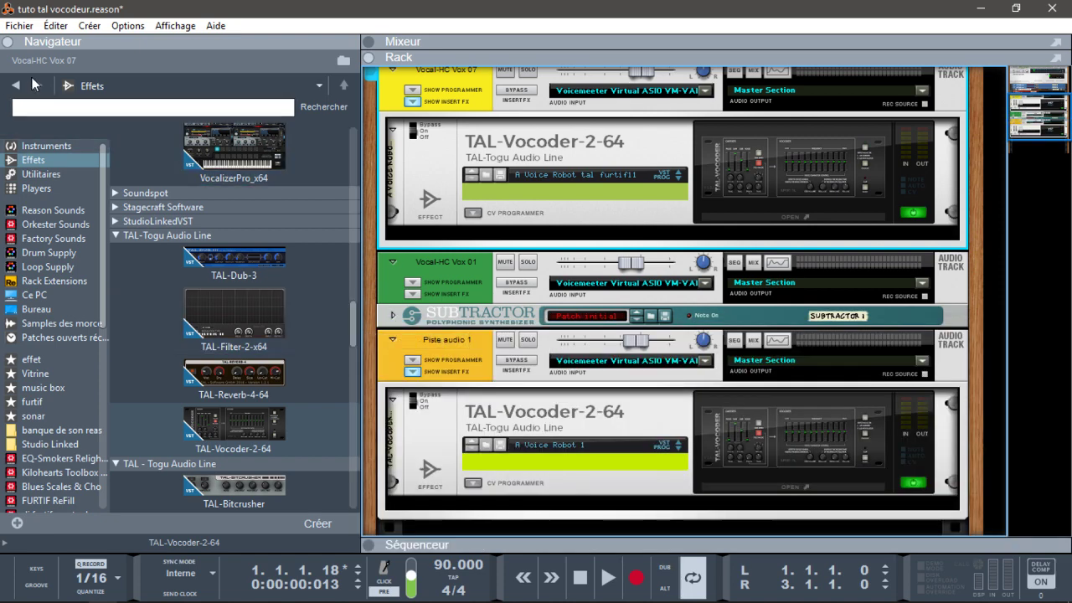
pyautogui.click(7, 42)
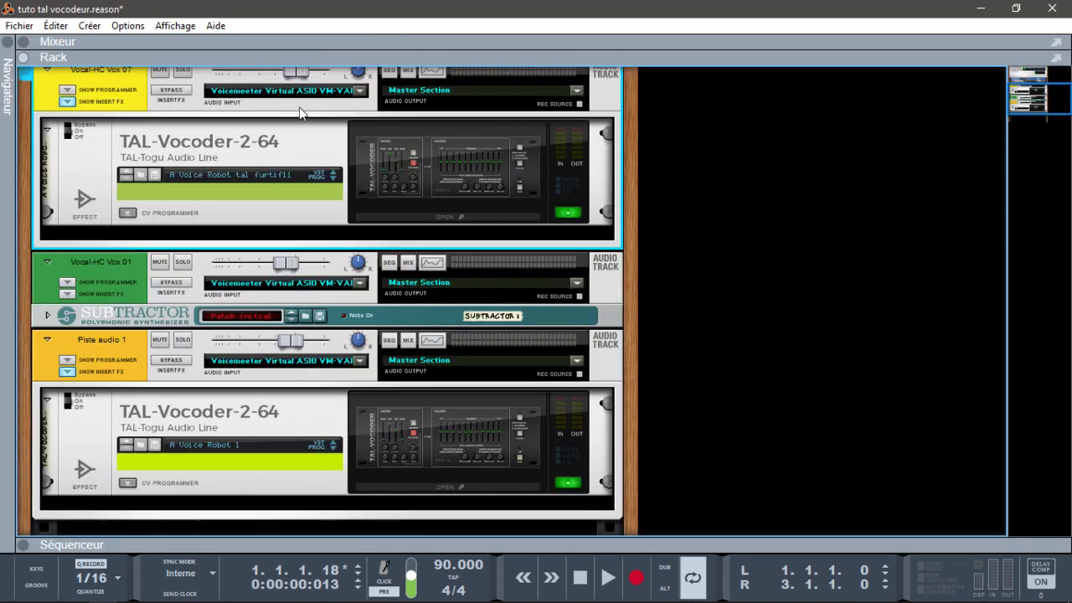
pyautogui.click(211, 72)
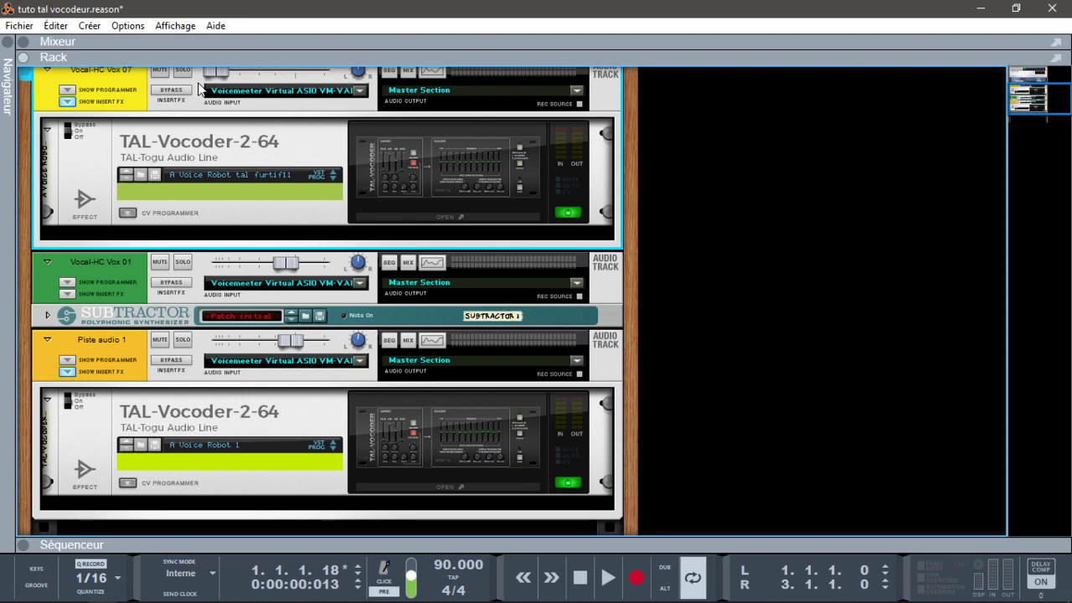
# Delete the Vocal-HC Vox 07 and Piste audio 1 tracks together with their TAL-Vocoder-2-64 inserts.
pyautogui.press('Delete')
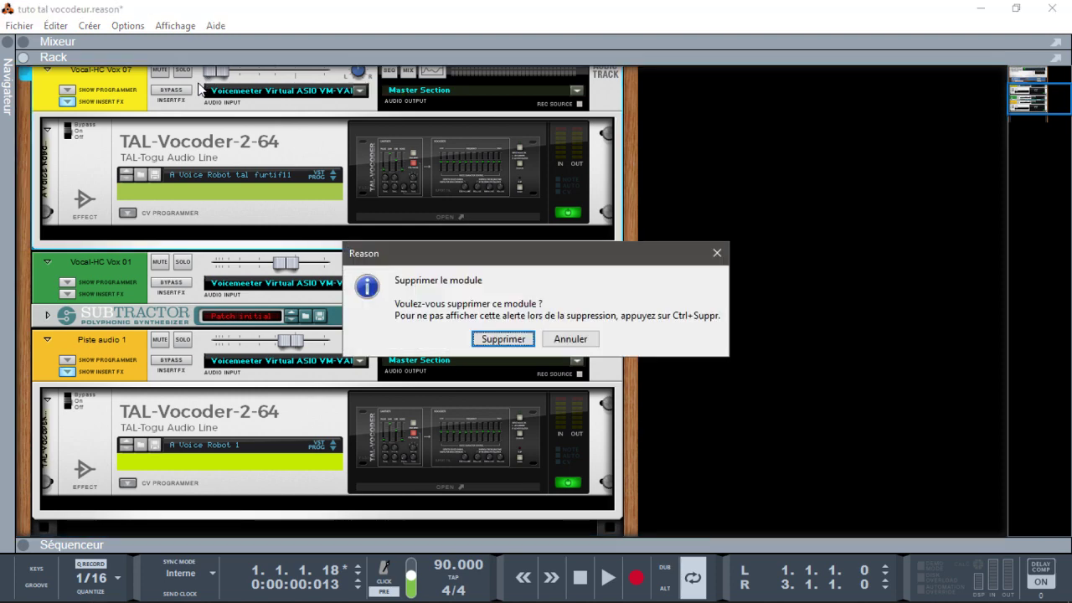
pyautogui.click(486, 338)
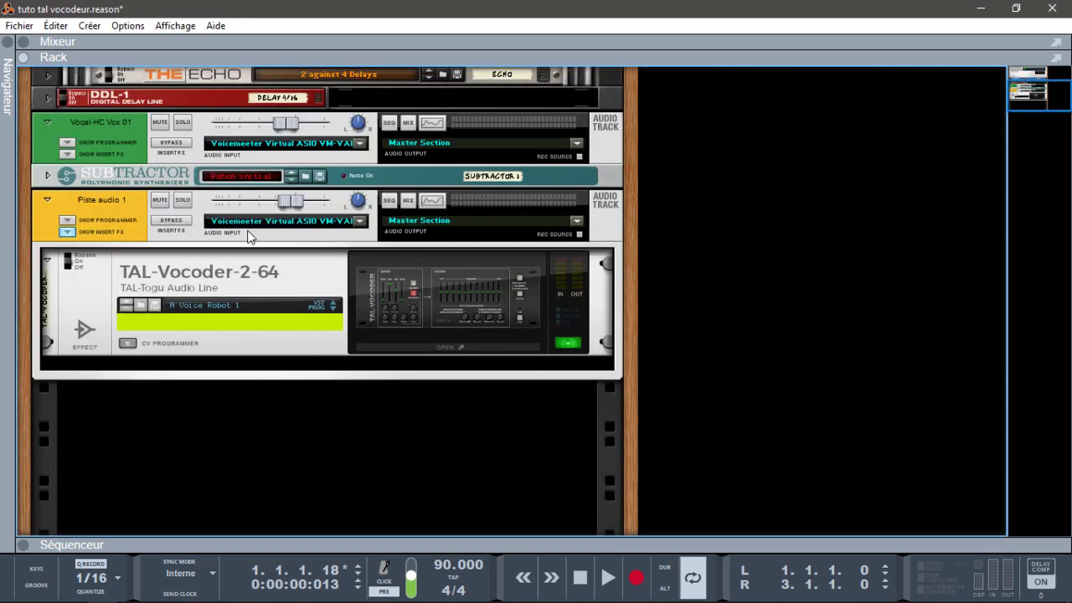
pyautogui.click(197, 218)
pyautogui.press('Delete')
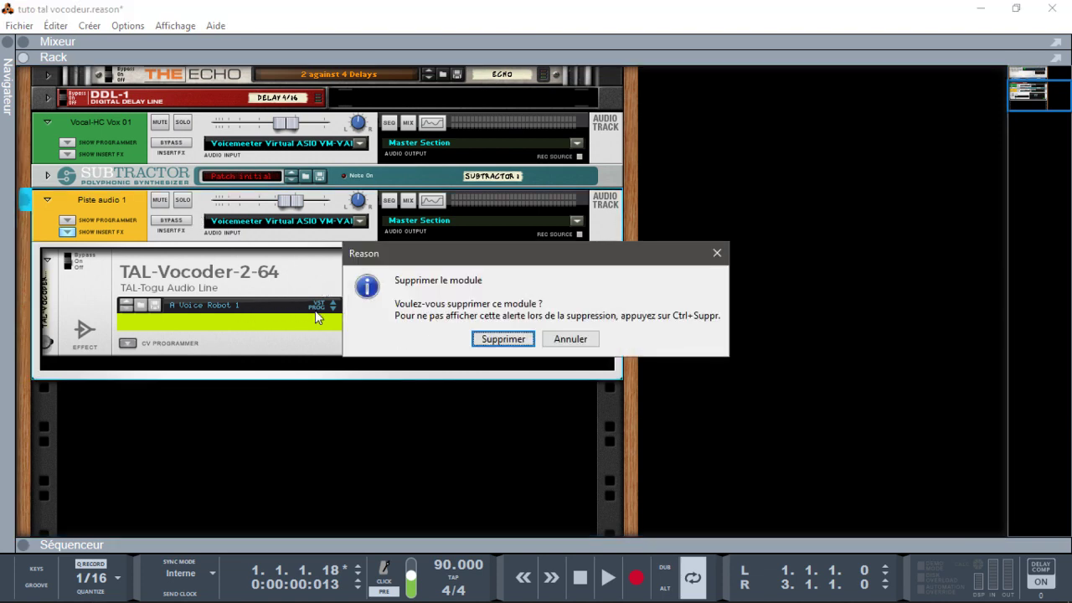
pyautogui.click(507, 339)
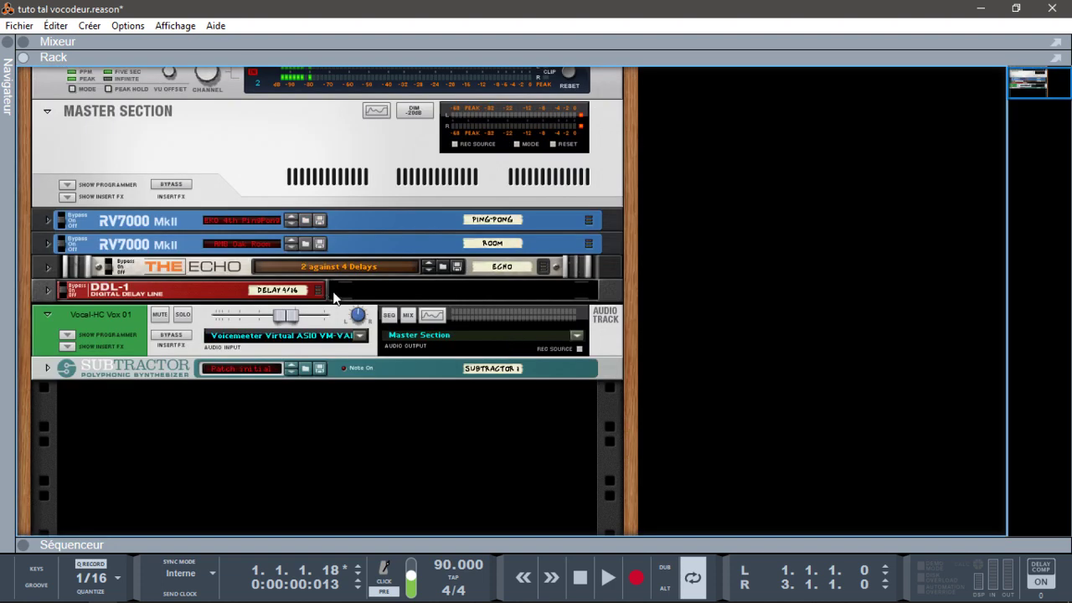
# Show the insert effects section of Vocal-HC Vox 01, and delete the SubTractor below it with the sequencer unfolded.
pyautogui.click(66, 345)
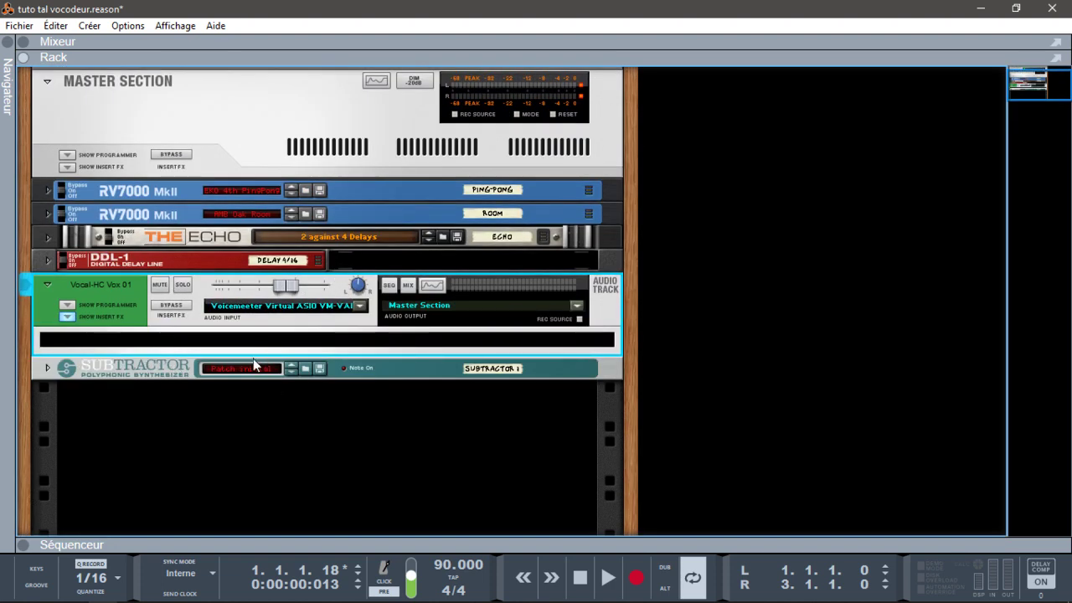
pyautogui.click(180, 365)
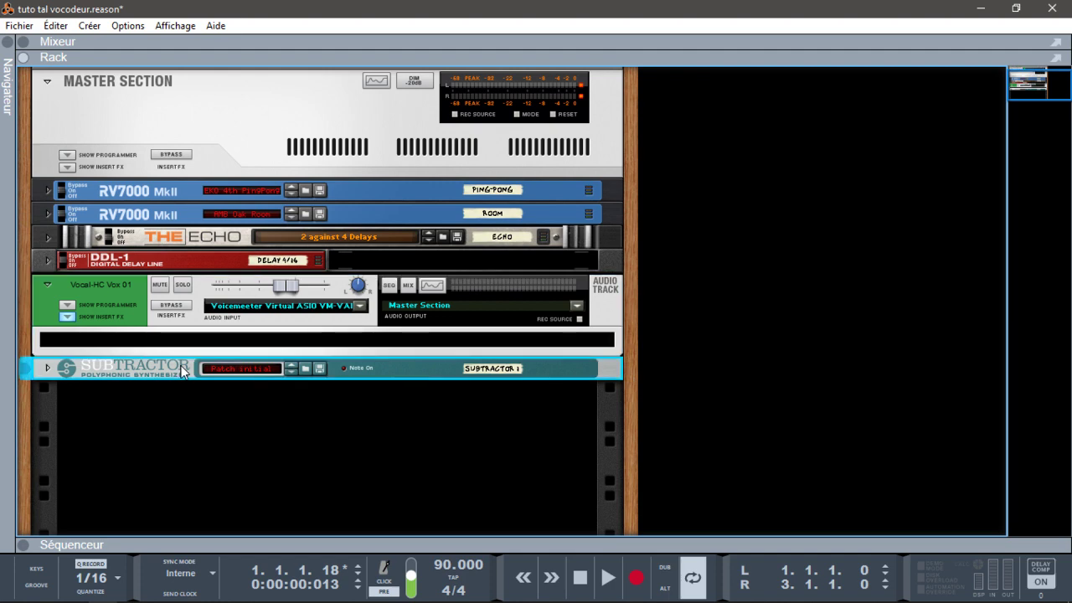
pyautogui.click(22, 544)
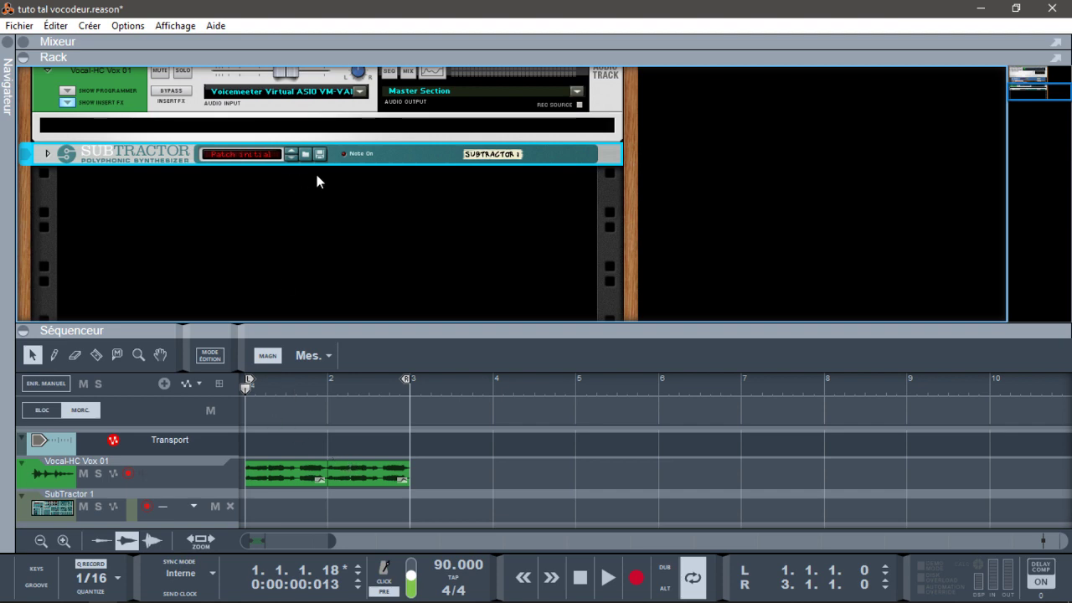
pyautogui.press('Delete')
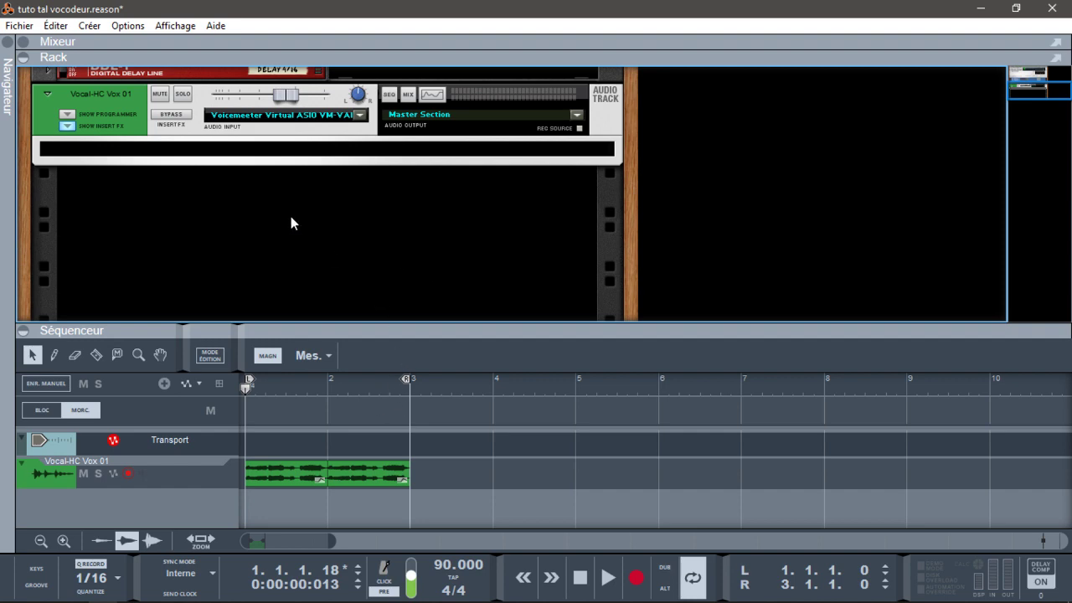
# Unfold the browser and play back a short stretch of the dry Vocal-HC Vox 01 loop.
pyautogui.click(10, 59)
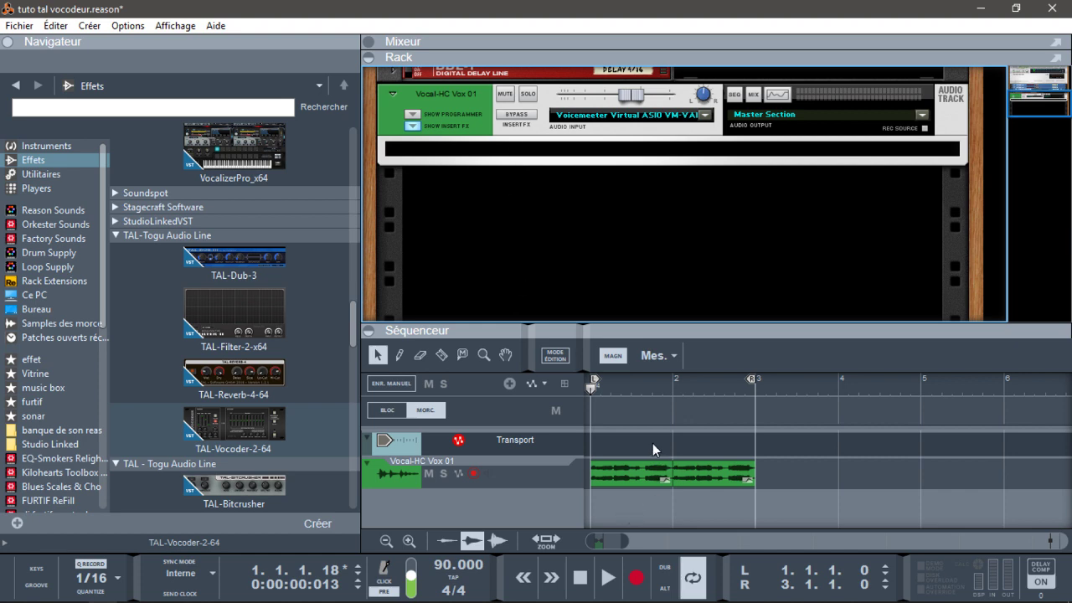
pyautogui.press('space')
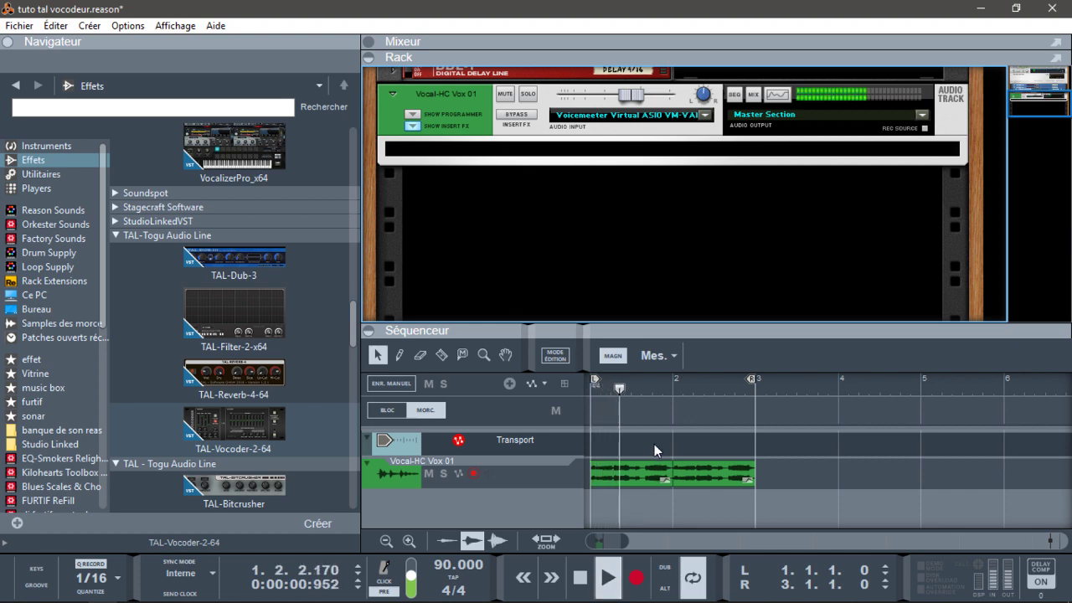
pyautogui.press('space')
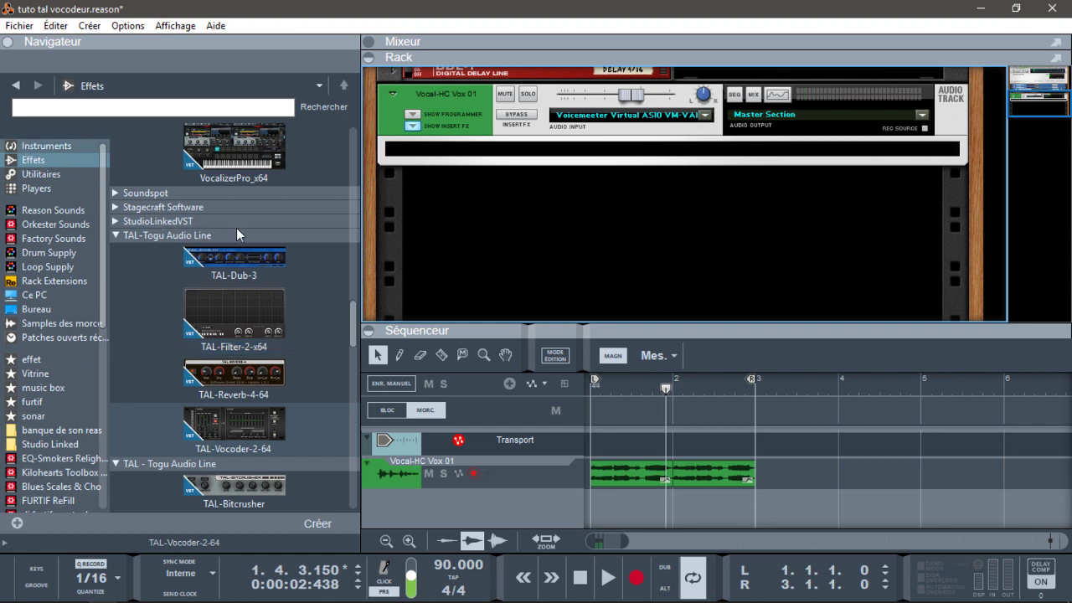
# Add the Reason BV512 digital vocoder to the insert effects section of Vocal-HC Vox 01.
pyautogui.click(45, 161)
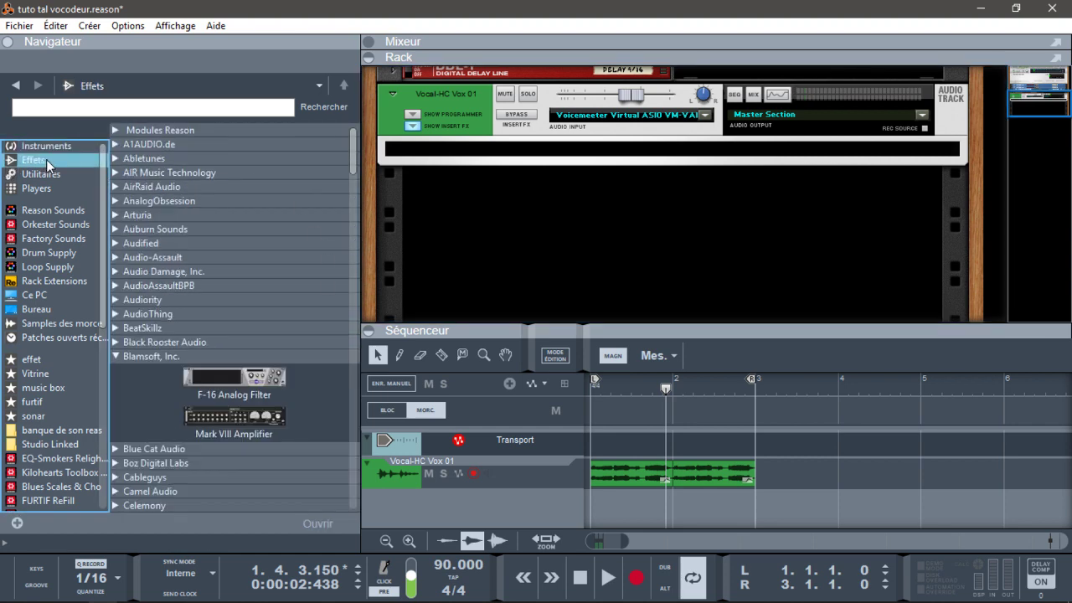
pyautogui.click(117, 129)
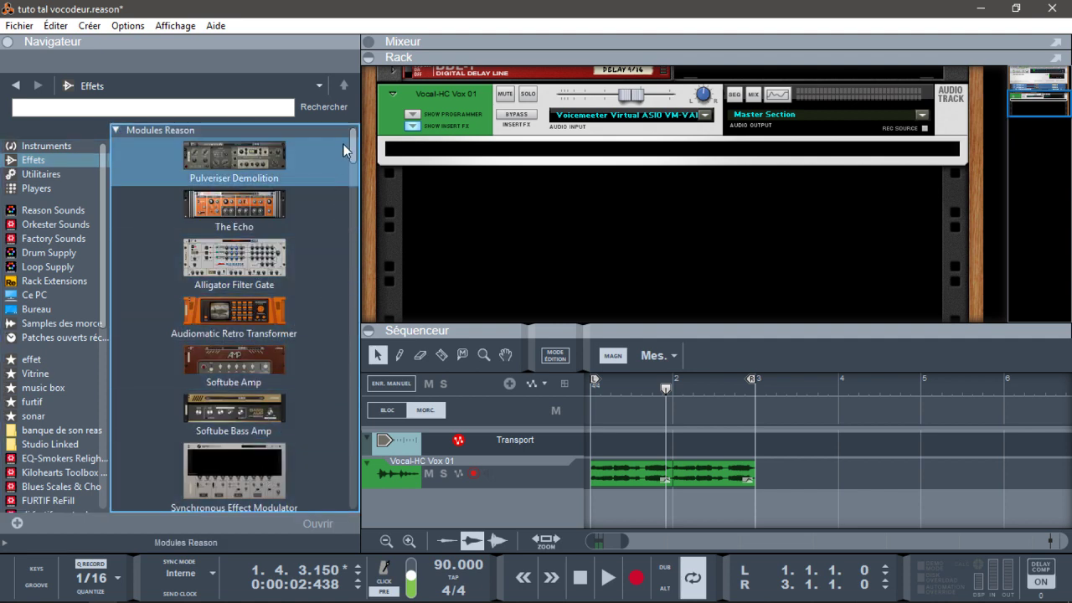
pyautogui.moveTo(353, 147); pyautogui.dragTo(366, 181)
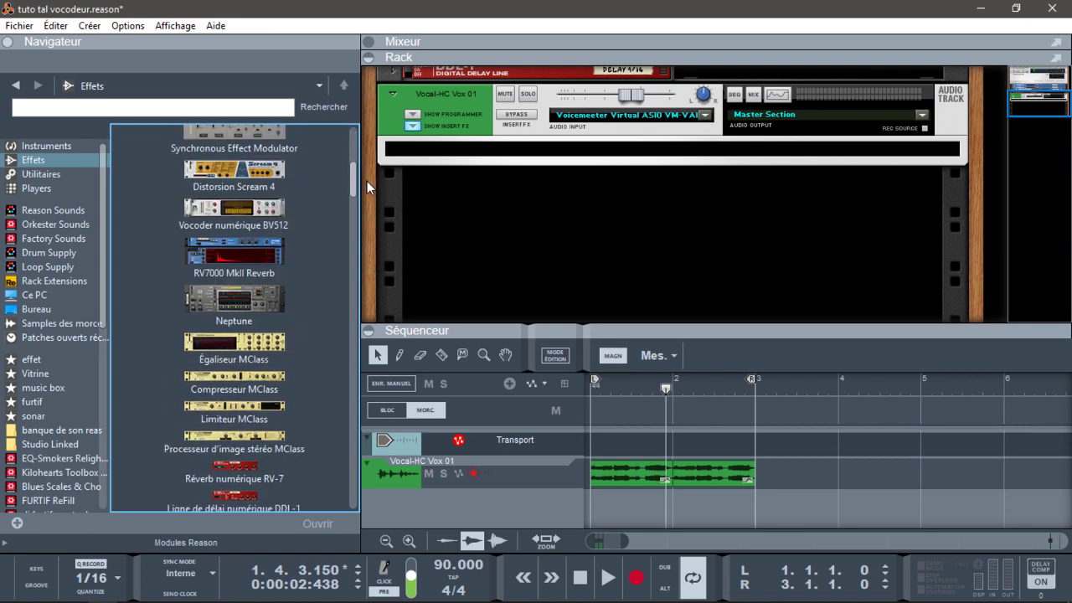
pyautogui.moveTo(246, 218)
pyautogui.mouseDown()
pyautogui.moveTo(392, 211)
pyautogui.moveTo(259, 223)
pyautogui.mouseUp()
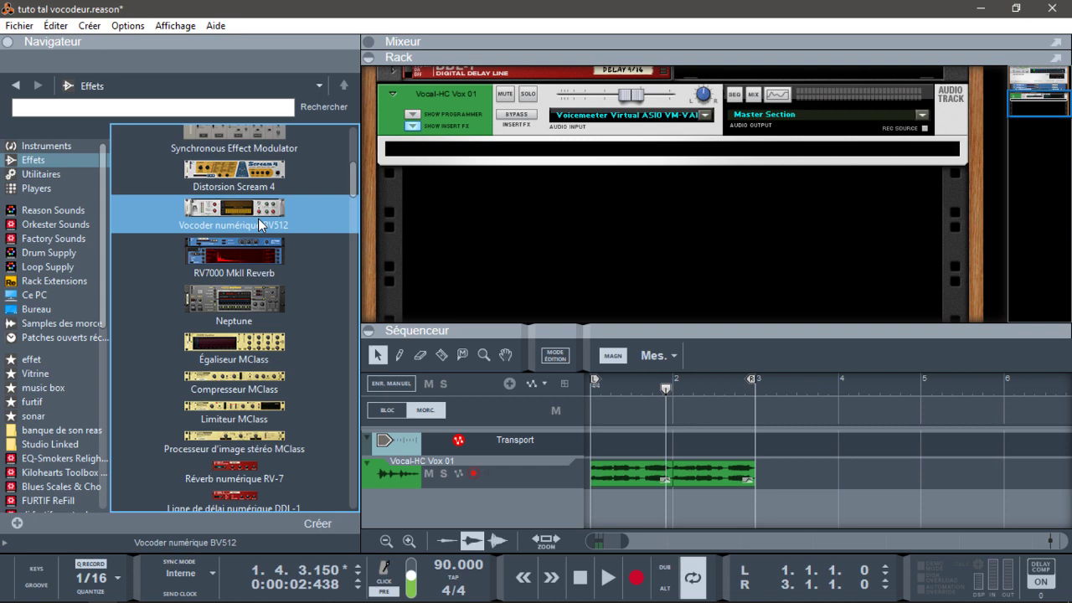
pyautogui.moveTo(247, 219); pyautogui.dragTo(592, 200)
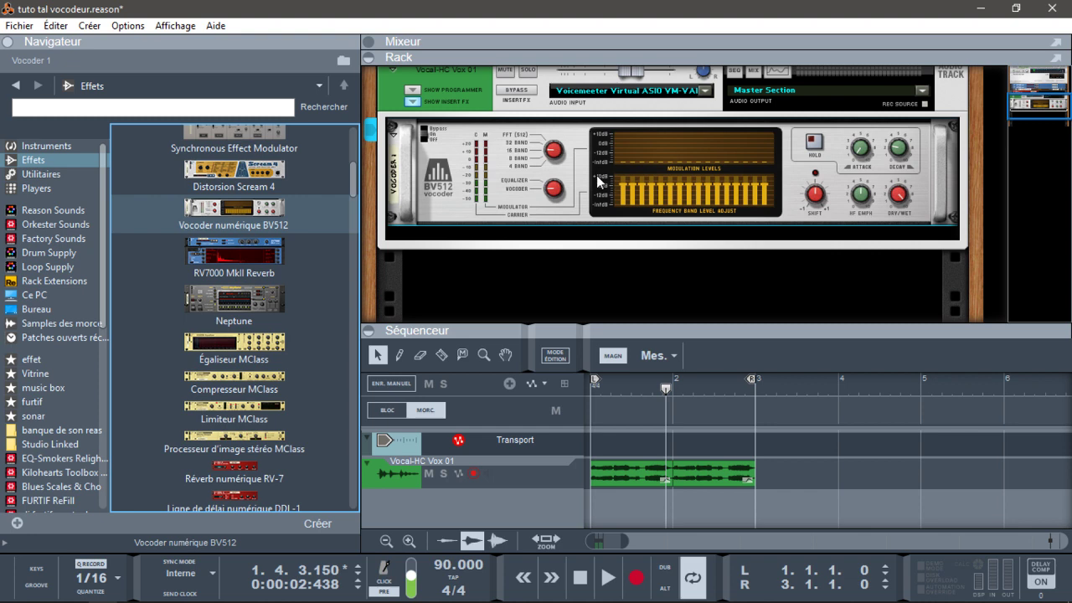
# Flip the rack and cable the left direct output of Vocal-HC Vox 01 to the BV512 modulator input.
pyautogui.press('Tab')
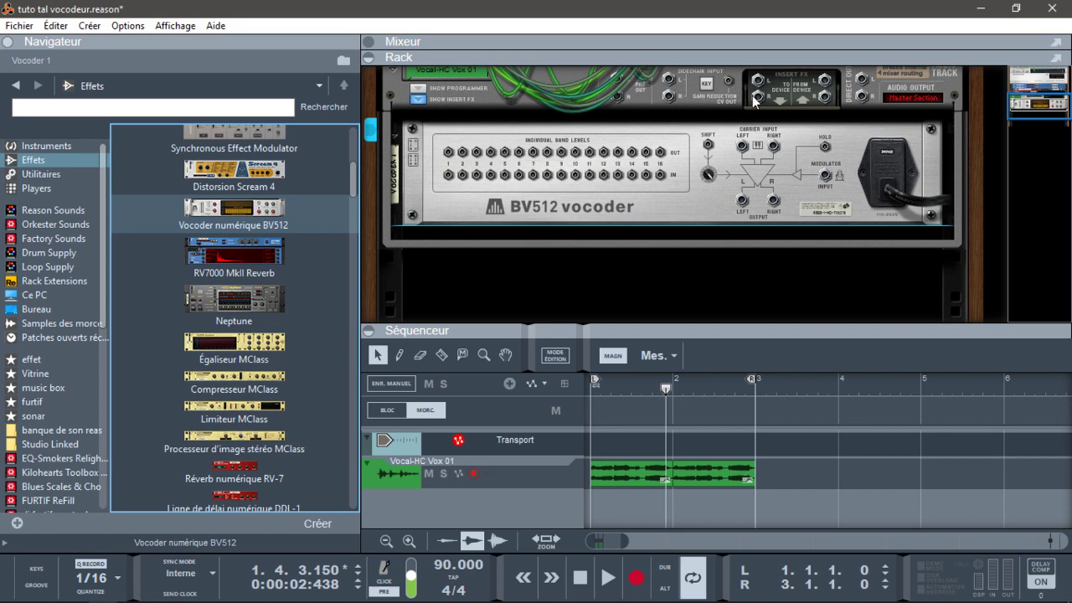
pyautogui.click(861, 82)
pyautogui.moveTo(862, 82); pyautogui.dragTo(742, 163)
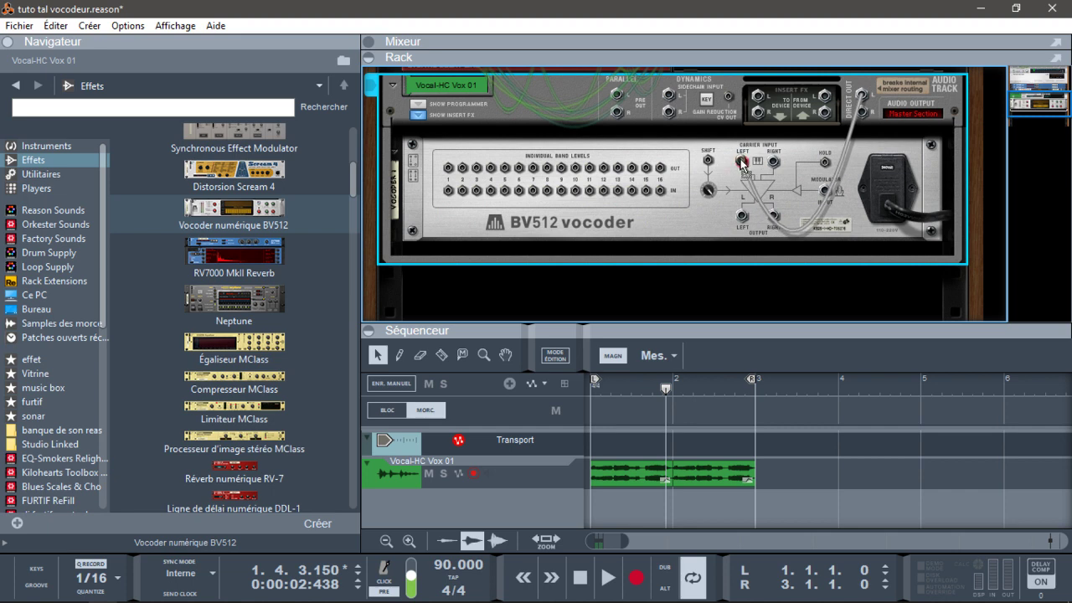
pyautogui.moveTo(742, 163); pyautogui.dragTo(826, 193)
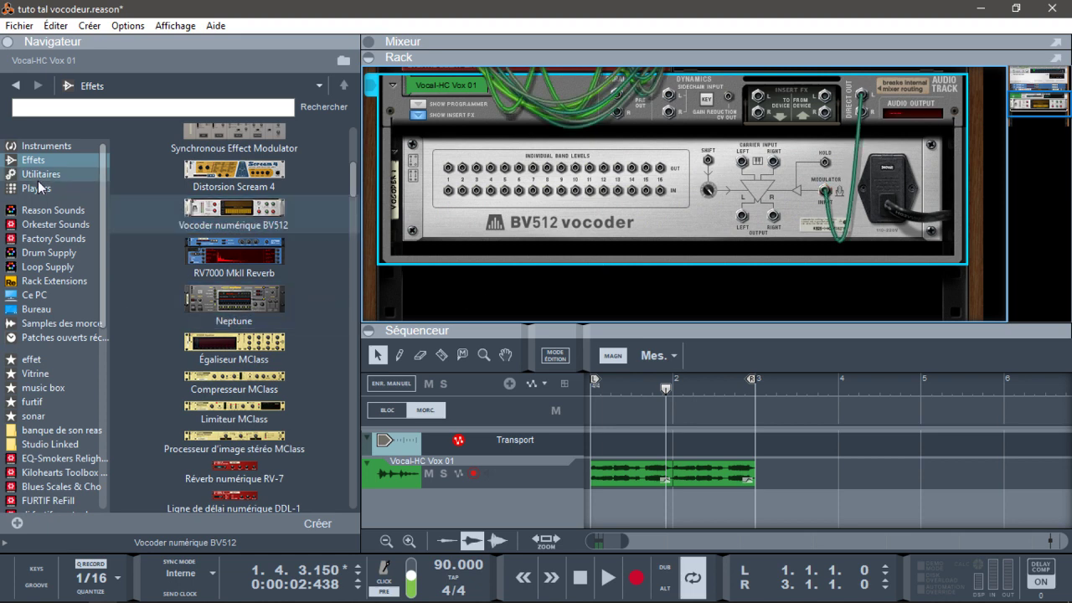
# Add a SubTractor analog synthesizer from the Reason instruments to the empty rack space below the vocoder.
pyautogui.click(38, 147)
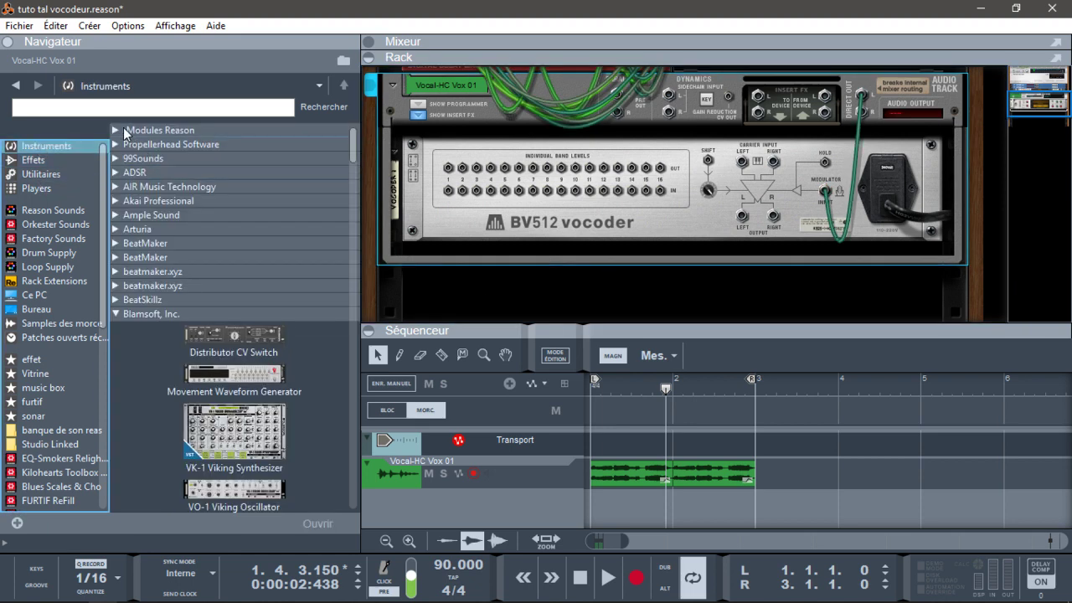
pyautogui.click(118, 131)
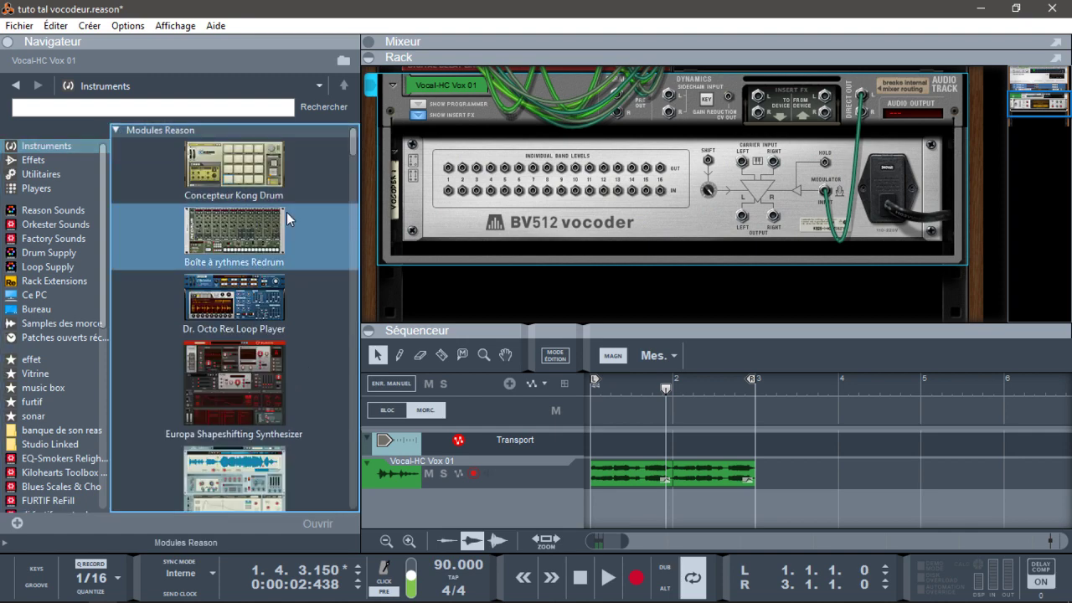
pyautogui.moveTo(352, 137); pyautogui.dragTo(360, 172)
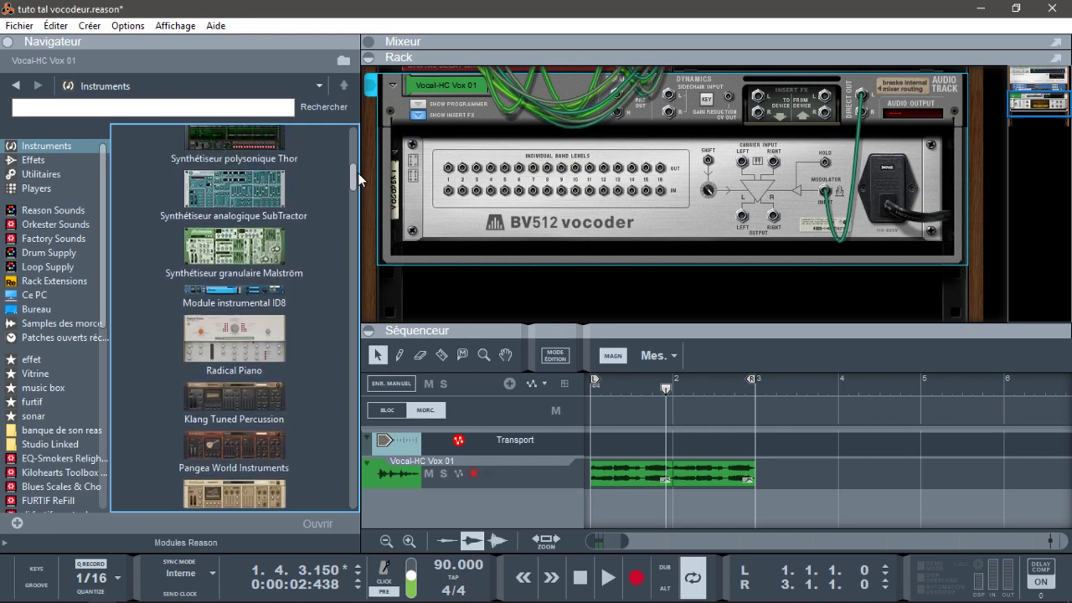
pyautogui.moveTo(266, 214); pyautogui.dragTo(673, 274)
pyautogui.press('Tab')
pyautogui.press('Tab')
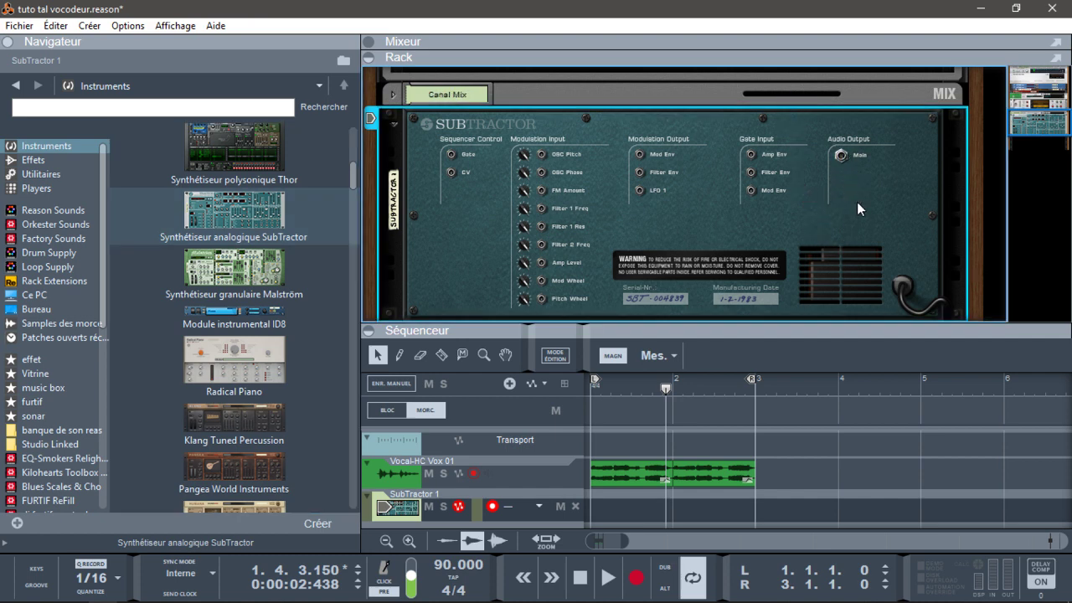
# Delete the mix channel that belongs to the new SubTractor.
pyautogui.click(690, 95)
pyautogui.press('Delete')
pyautogui.press('Return')
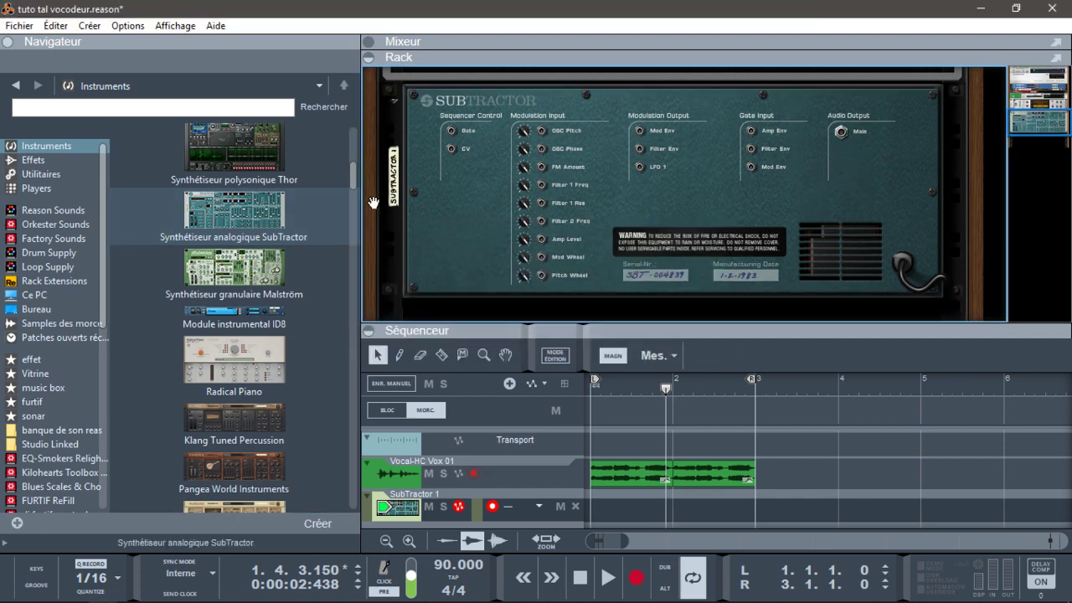
# Cable the SubTractor main output to the BV512 left carrier input, and return the playhead to the start with the rack front showing.
pyautogui.moveTo(1022, 122); pyautogui.dragTo(1017, 104)
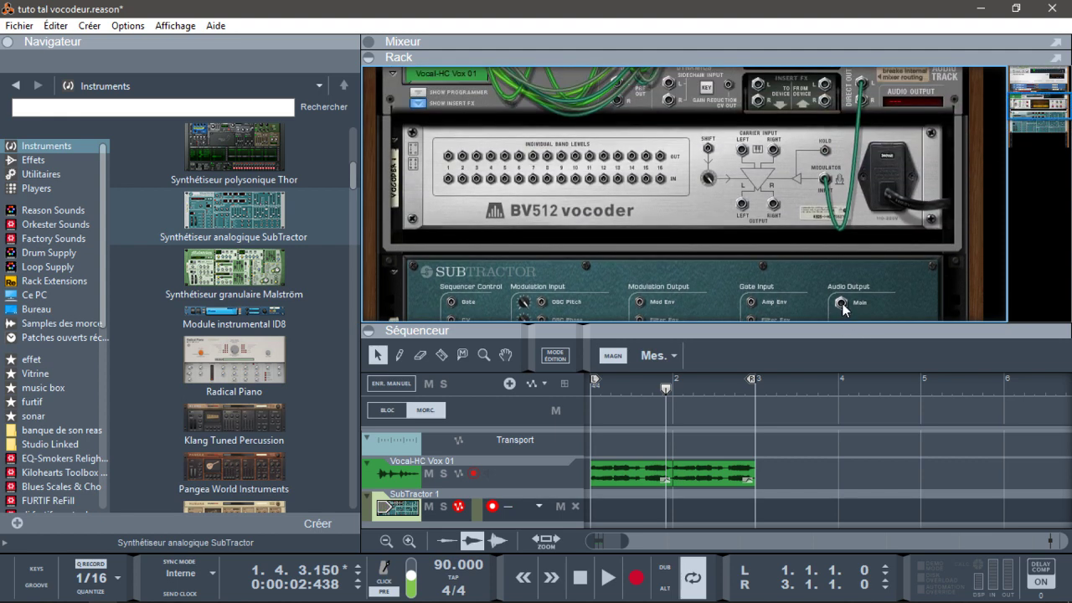
pyautogui.moveTo(843, 307); pyautogui.dragTo(742, 125)
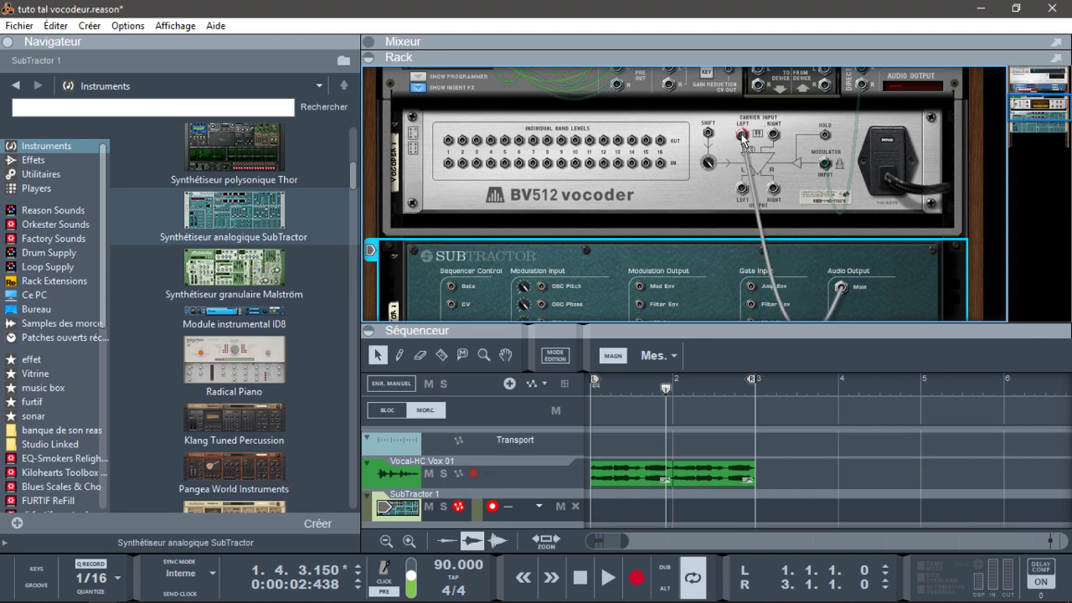
pyautogui.click(742, 138)
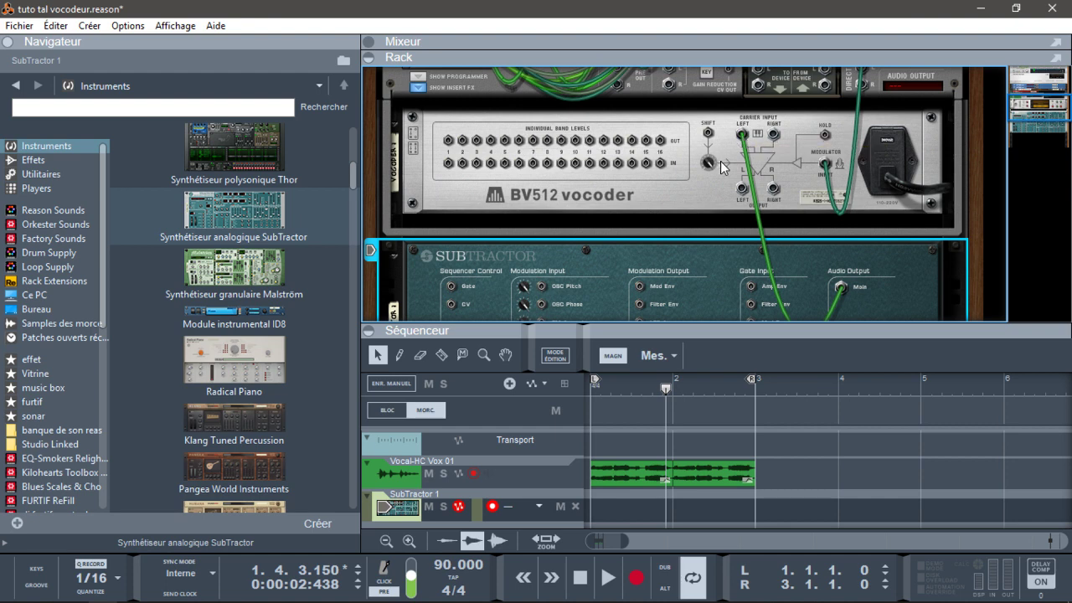
pyautogui.press('Tab')
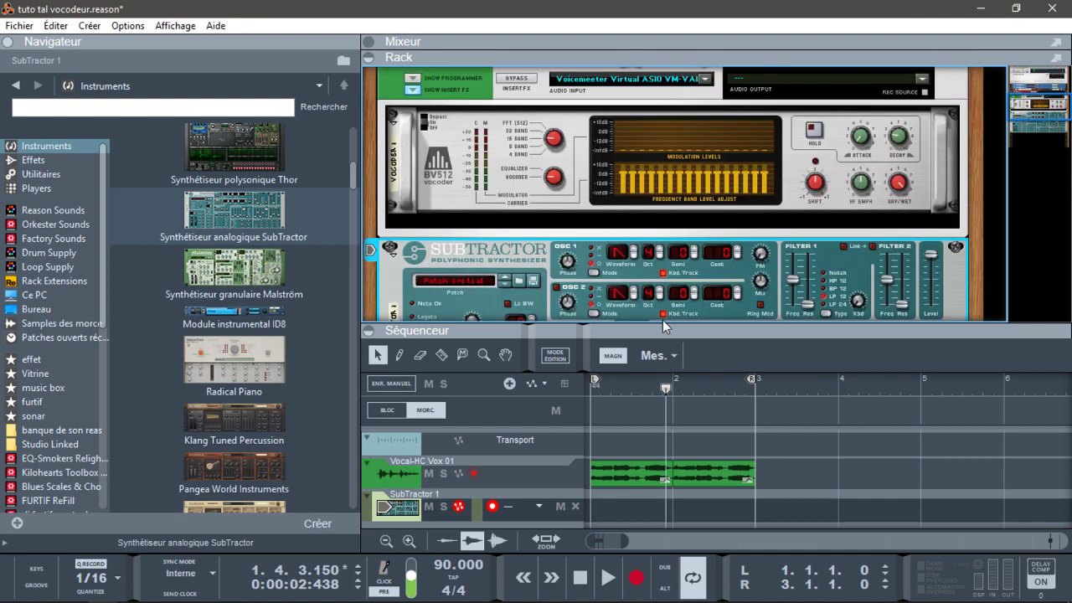
pyautogui.press('KP_0')
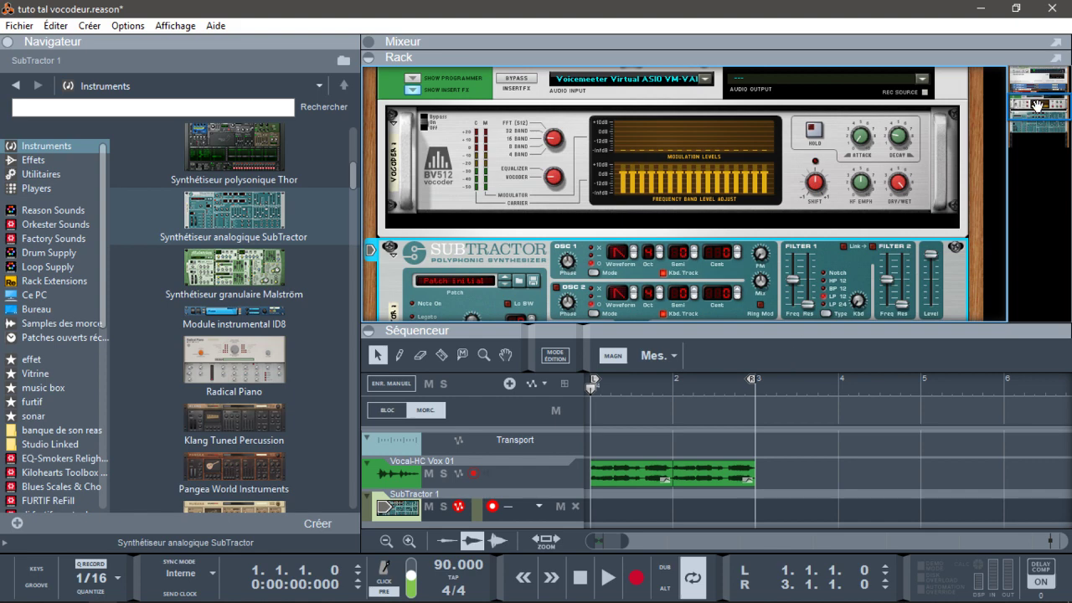
# Create a new mix channel in the empty rack space below the SubTractor.
pyautogui.moveTo(1040, 107); pyautogui.dragTo(1045, 141)
pyautogui.rightClick(715, 233)
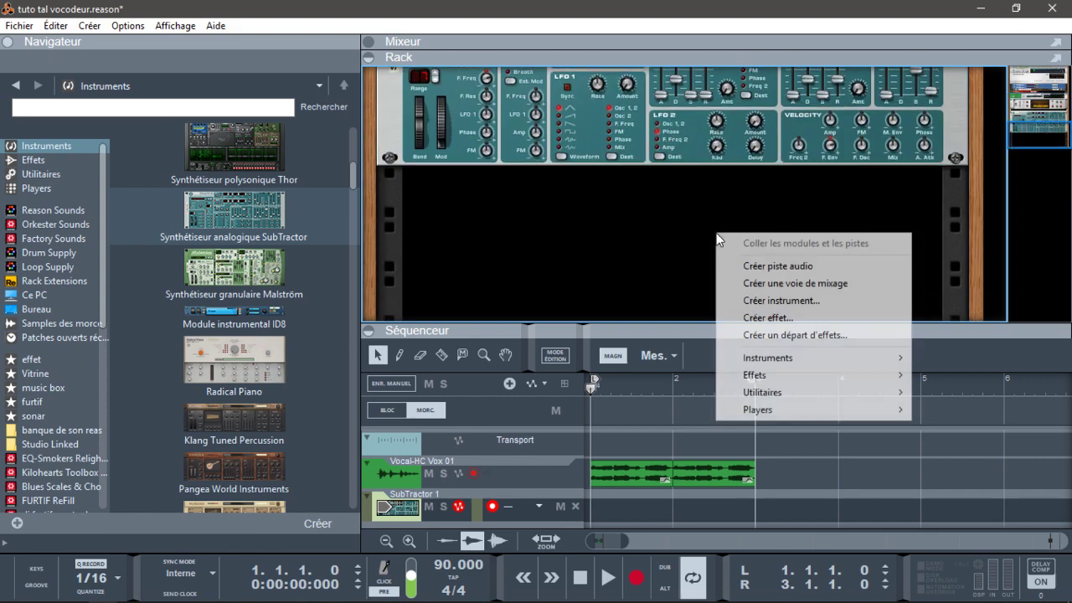
pyautogui.click(779, 283)
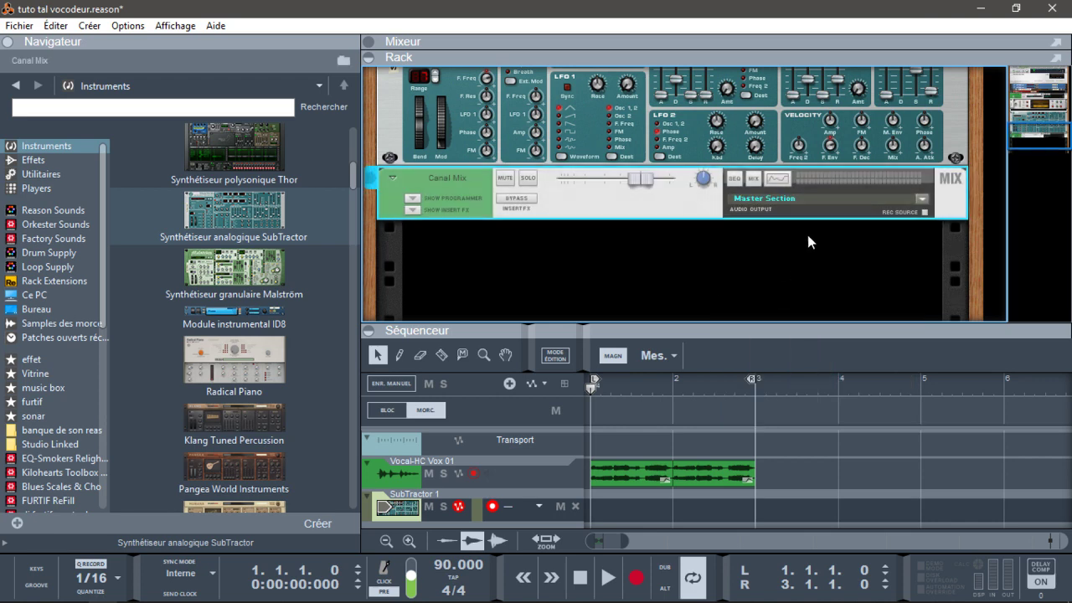
# Flip the rack, fold away the sequencer, and cable the BV512 left output to the new mix channel's left input.
pyautogui.press('Tab')
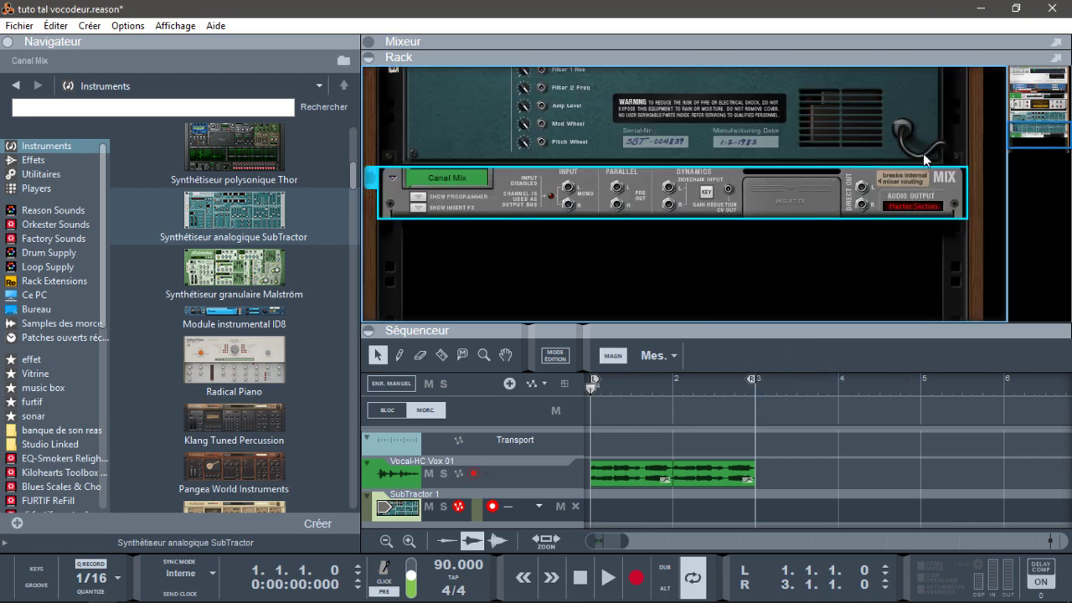
pyautogui.click(368, 330)
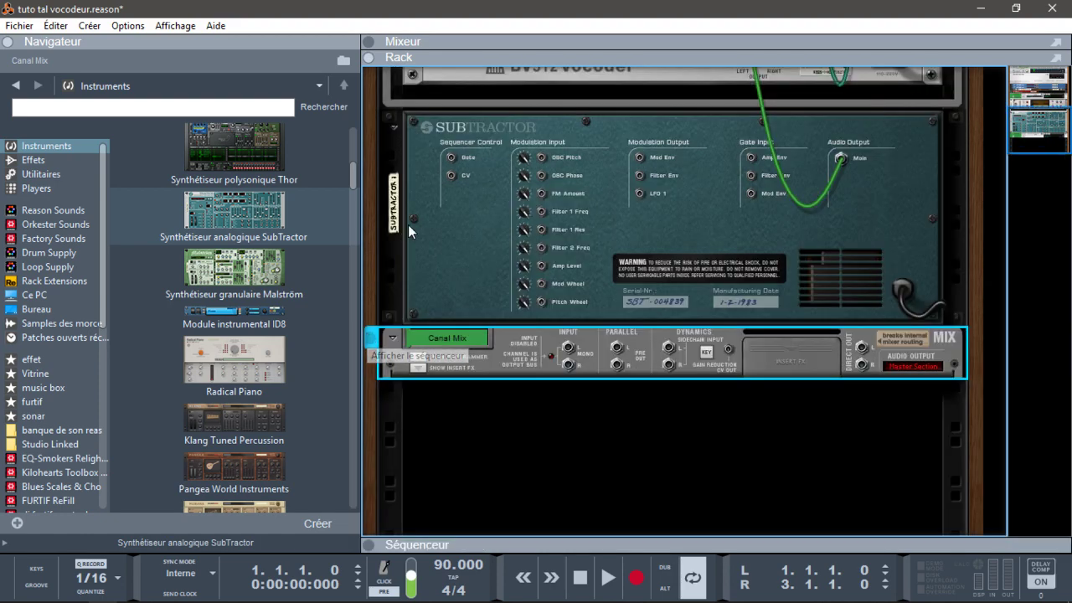
pyautogui.moveTo(1033, 117); pyautogui.dragTo(1035, 98)
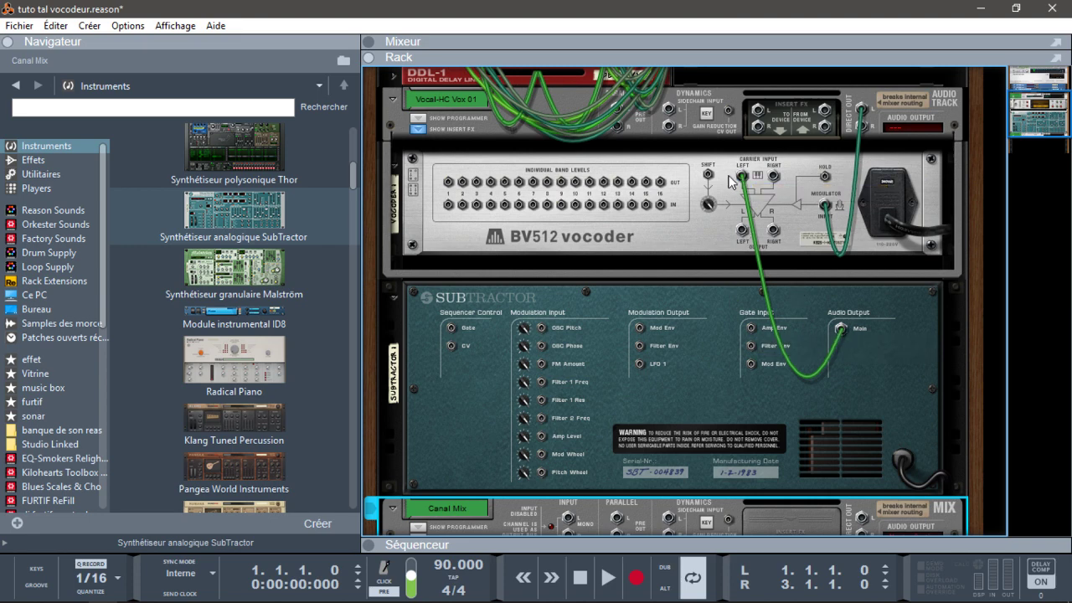
pyautogui.moveTo(1025, 116); pyautogui.dragTo(1018, 136)
pyautogui.moveTo(741, 140); pyautogui.dragTo(569, 432)
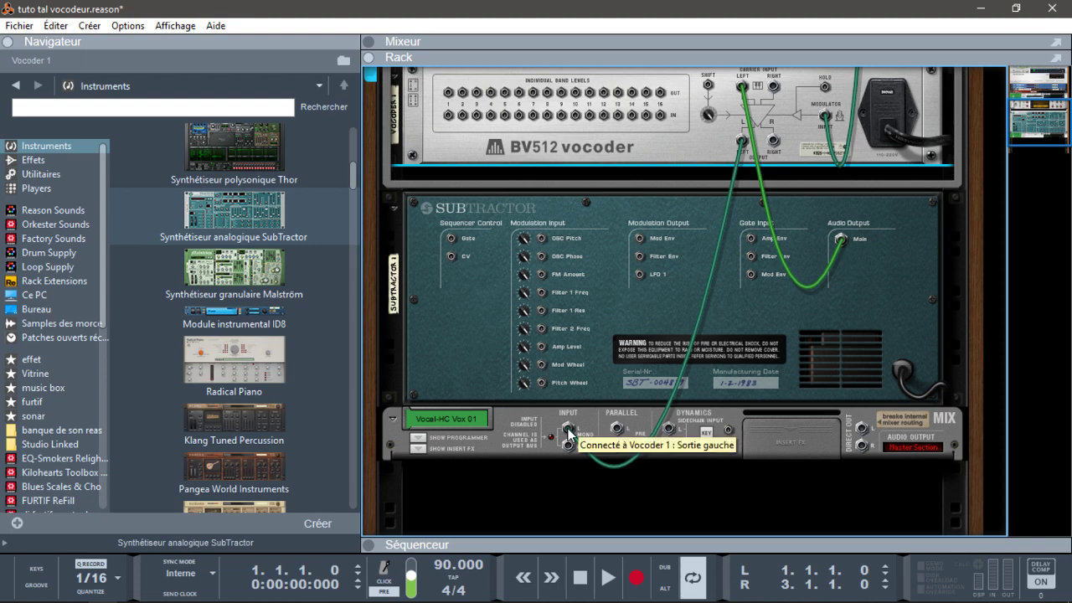
# Show the rack front with the sequencer, select the SubTractor track as the played instrument, and start looped playback.
pyautogui.press('Tab')
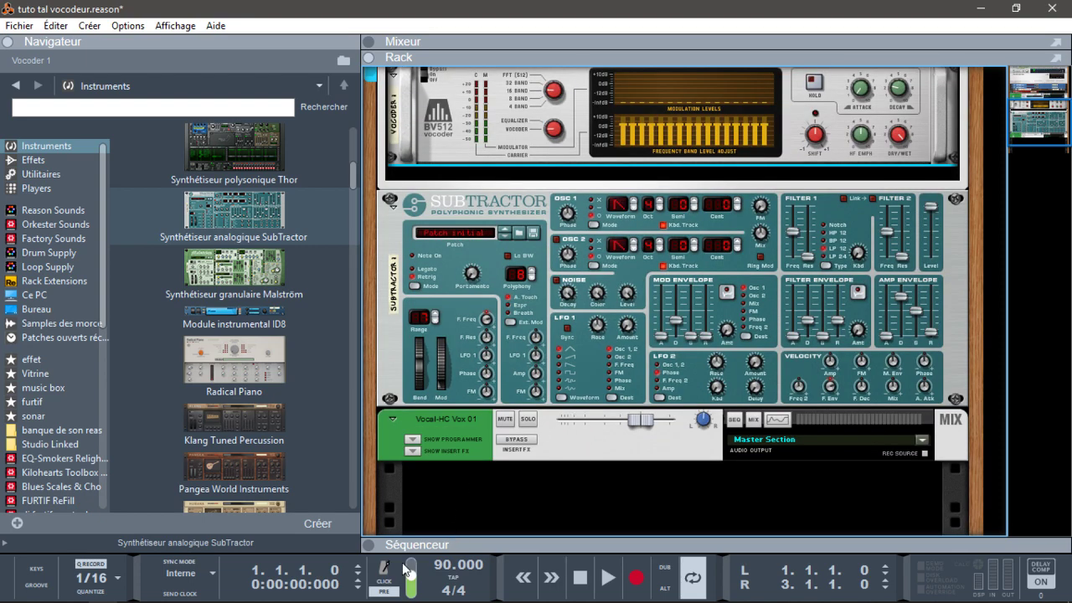
pyautogui.click(366, 545)
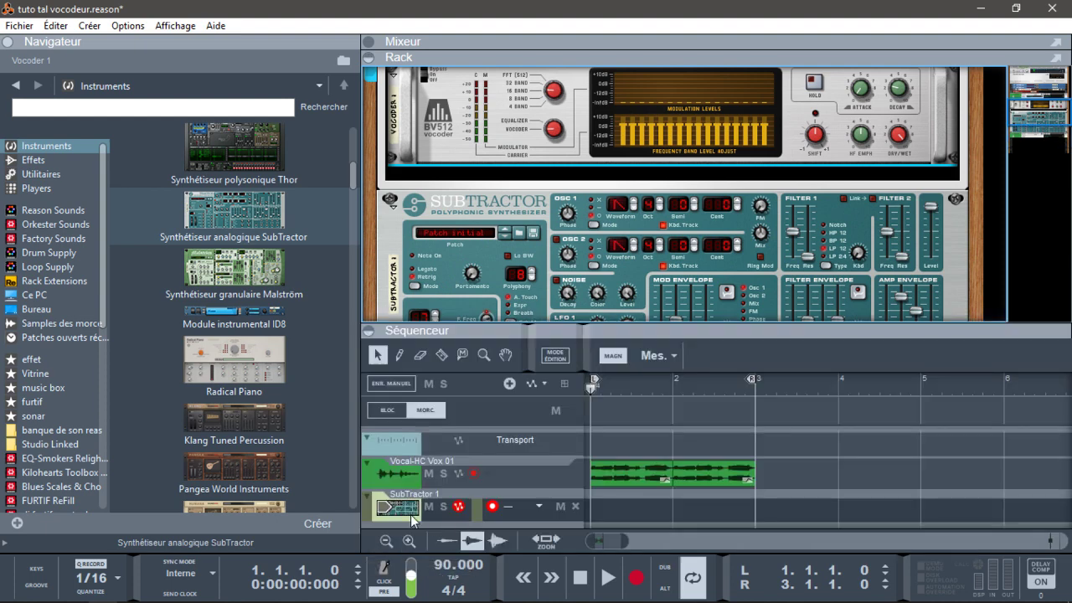
pyautogui.click(442, 514)
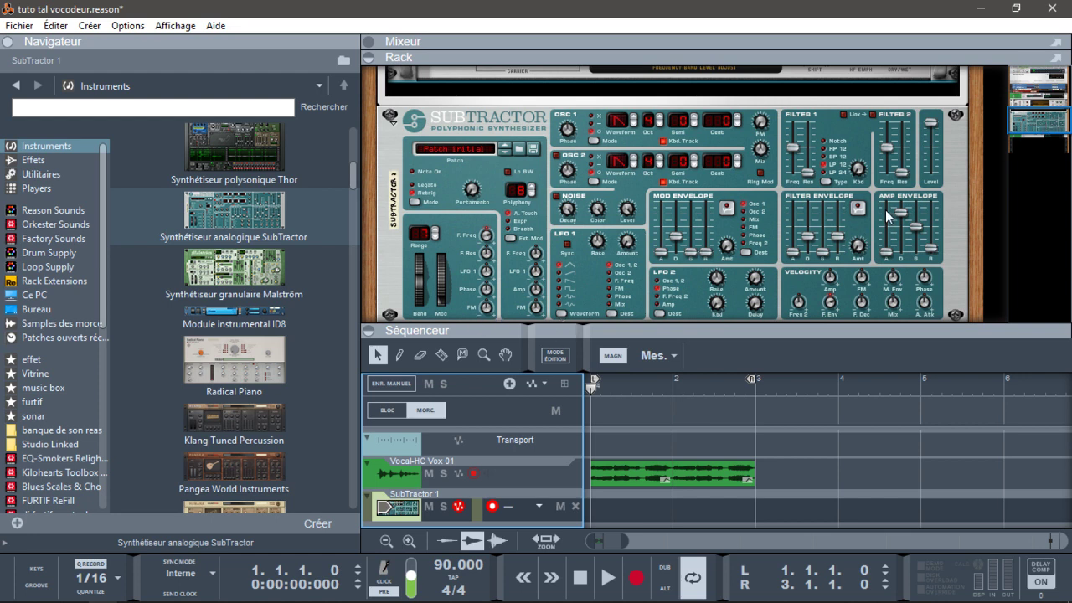
pyautogui.press('space')
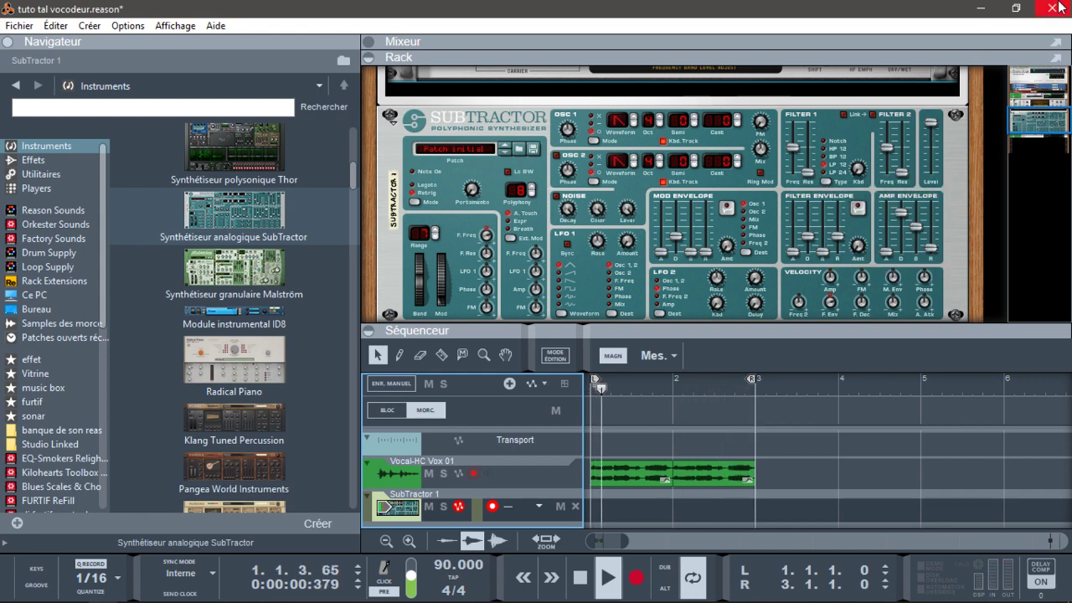
# Lower the Vocal-HC Vox 01 audio track level and try out the BV512 Shift control, leaving it at 0.
pyautogui.moveTo(1026, 126)
pyautogui.mouseDown()
pyautogui.moveTo(1026, 95)
pyautogui.moveTo(1028, 109)
pyautogui.mouseUp()
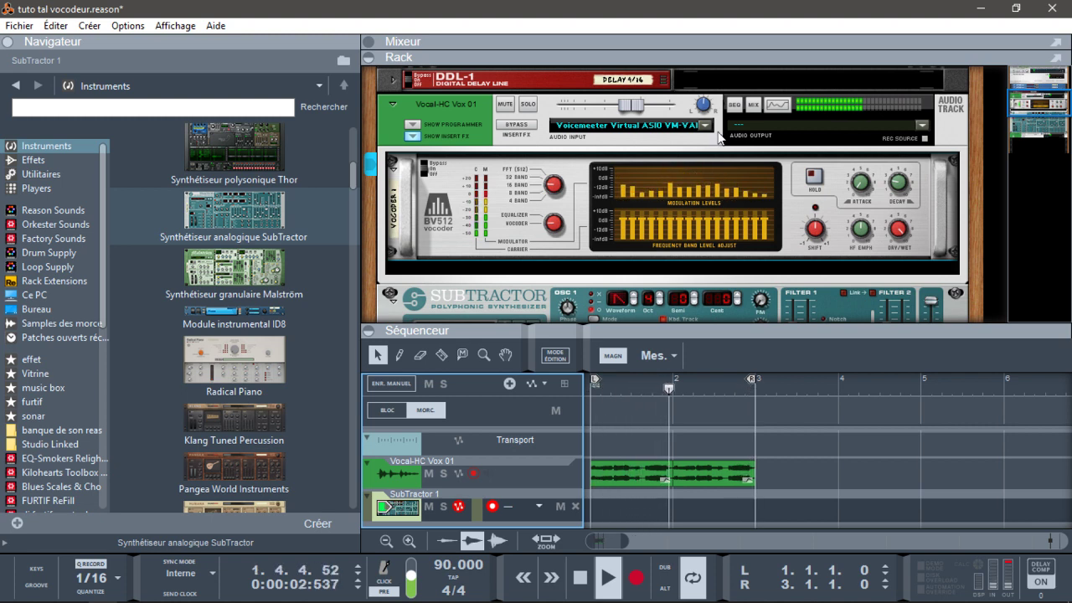
pyautogui.moveTo(630, 105); pyautogui.dragTo(617, 107)
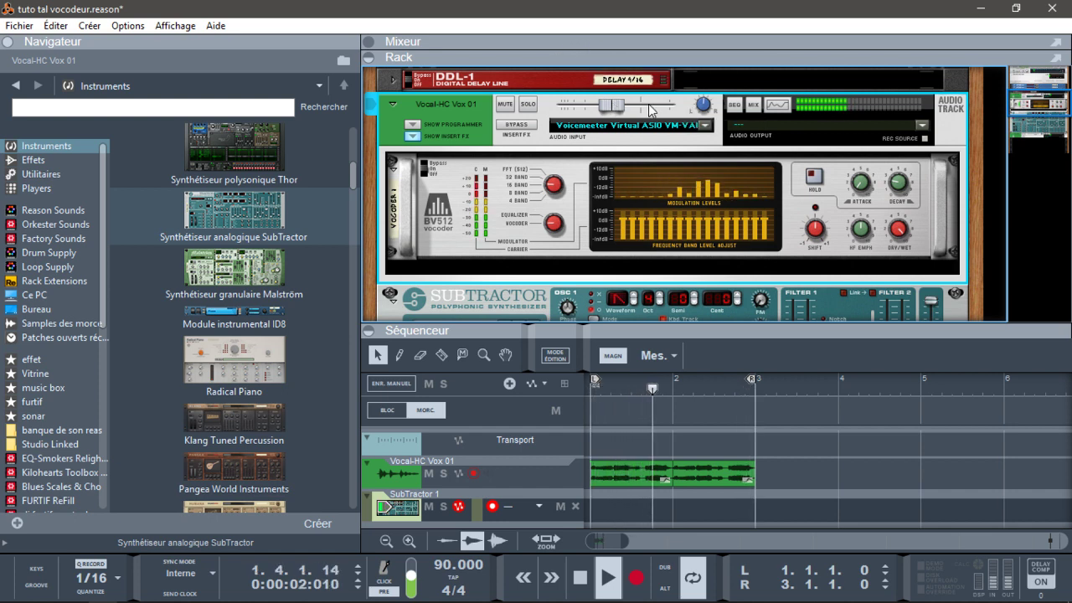
pyautogui.moveTo(823, 232); pyautogui.dragTo(813, 347)
pyautogui.moveTo(788, 259); pyautogui.dragTo(784, 237)
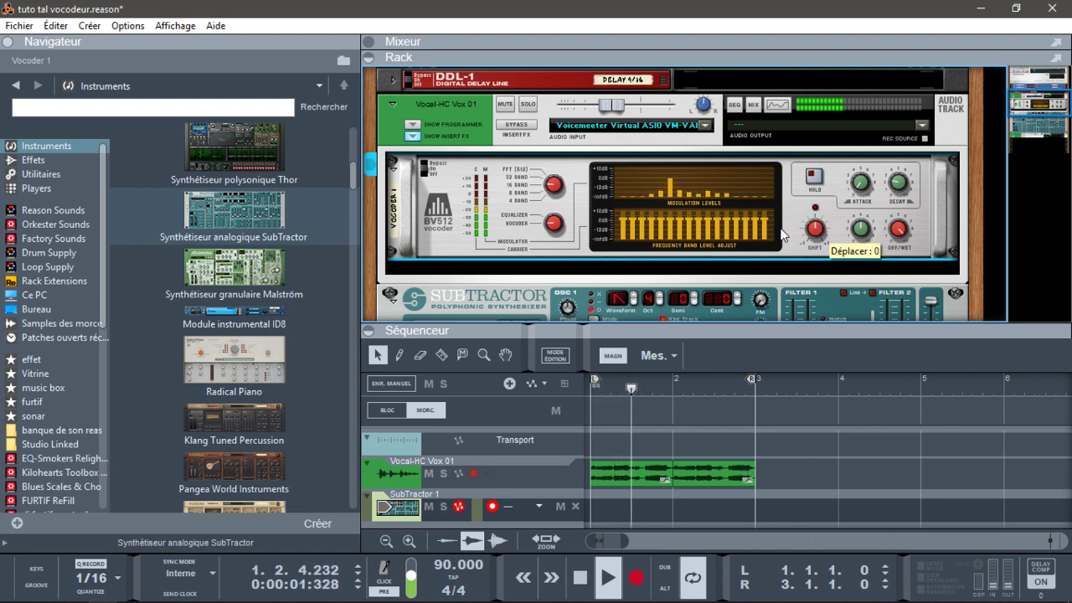
# Increase the number of BV512 bands and draw a band level curve that dips through the lower-middle bands and rises toward the upper ones.
pyautogui.moveTo(553, 173); pyautogui.dragTo(552, 152)
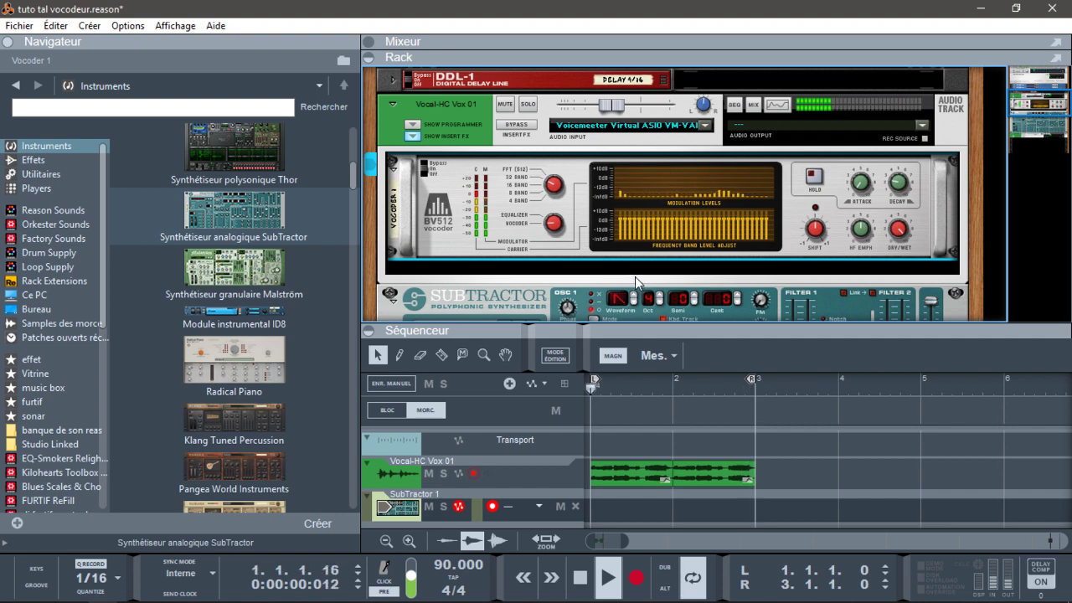
pyautogui.moveTo(621, 221)
pyautogui.mouseDown()
pyautogui.moveTo(656, 229)
pyautogui.moveTo(721, 219)
pyautogui.moveTo(765, 233)
pyautogui.mouseUp()
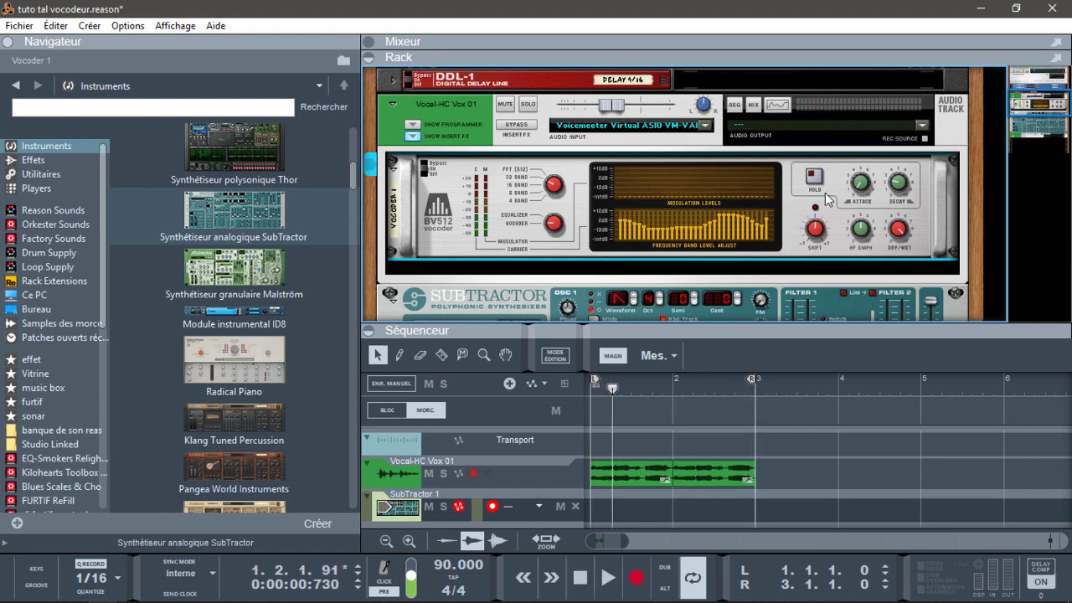
# Review the cabling between the BV512, SubTractor and mix channel at the rack's rear, and play the loop briefly from the front view.
pyautogui.press('Tab')
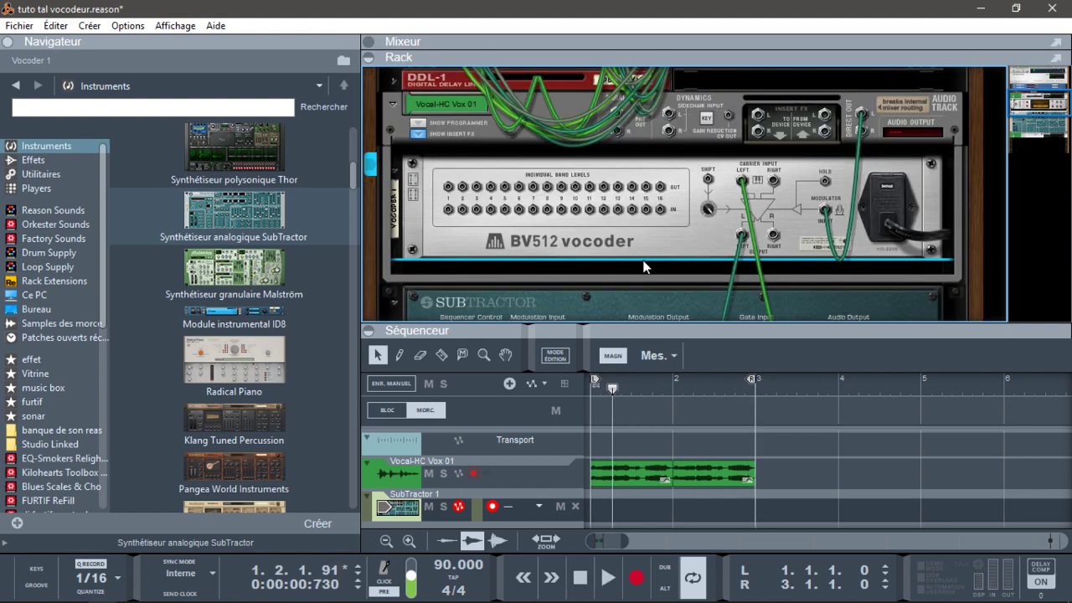
pyautogui.click(368, 329)
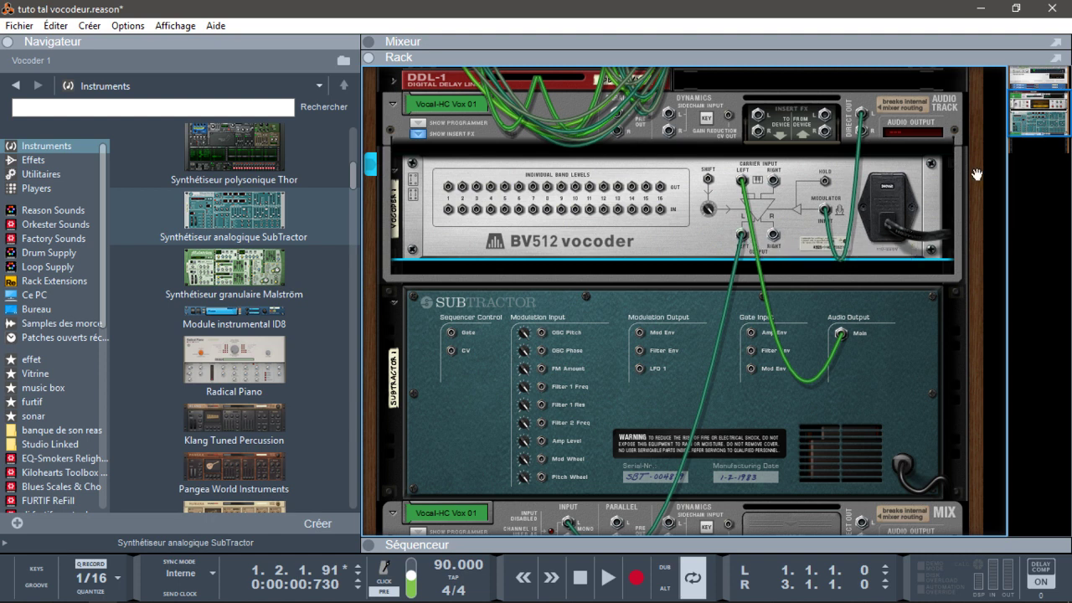
pyautogui.moveTo(1035, 126); pyautogui.dragTo(1038, 138)
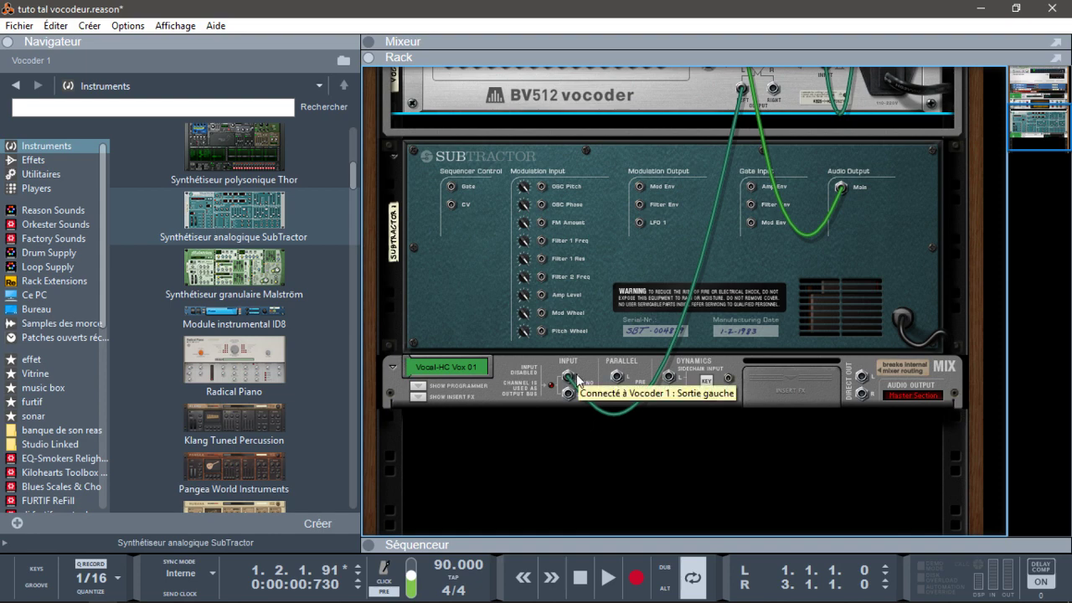
pyautogui.press('Tab')
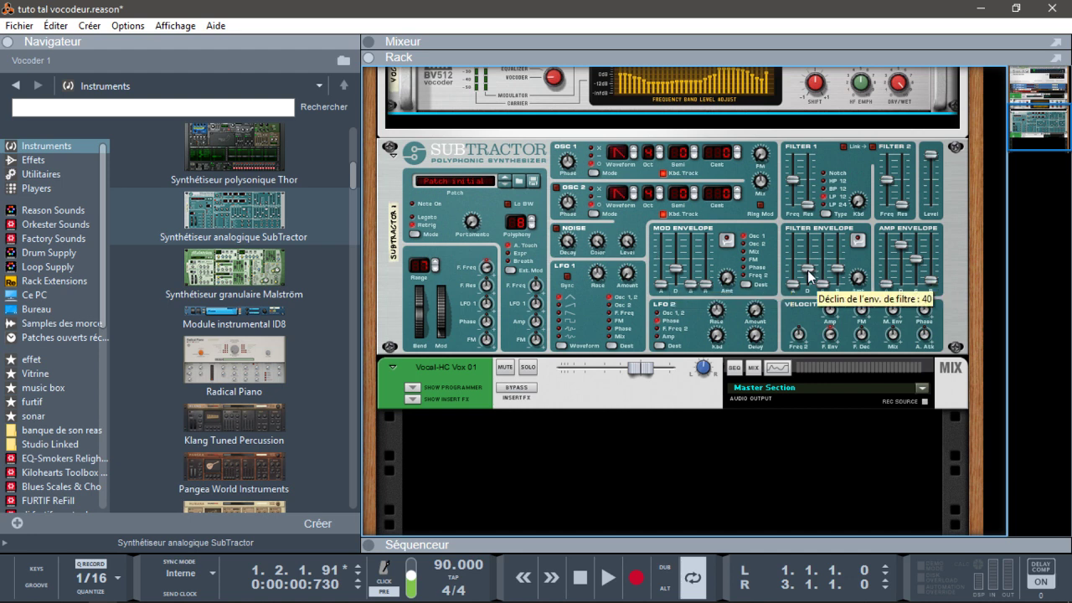
pyautogui.press('space')
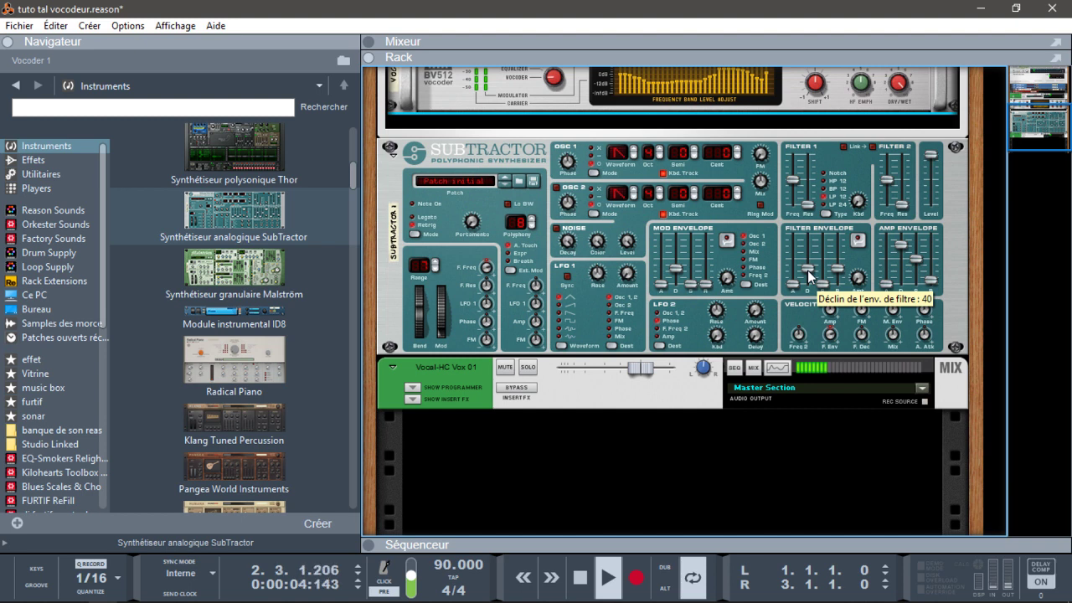
pyautogui.press('space')
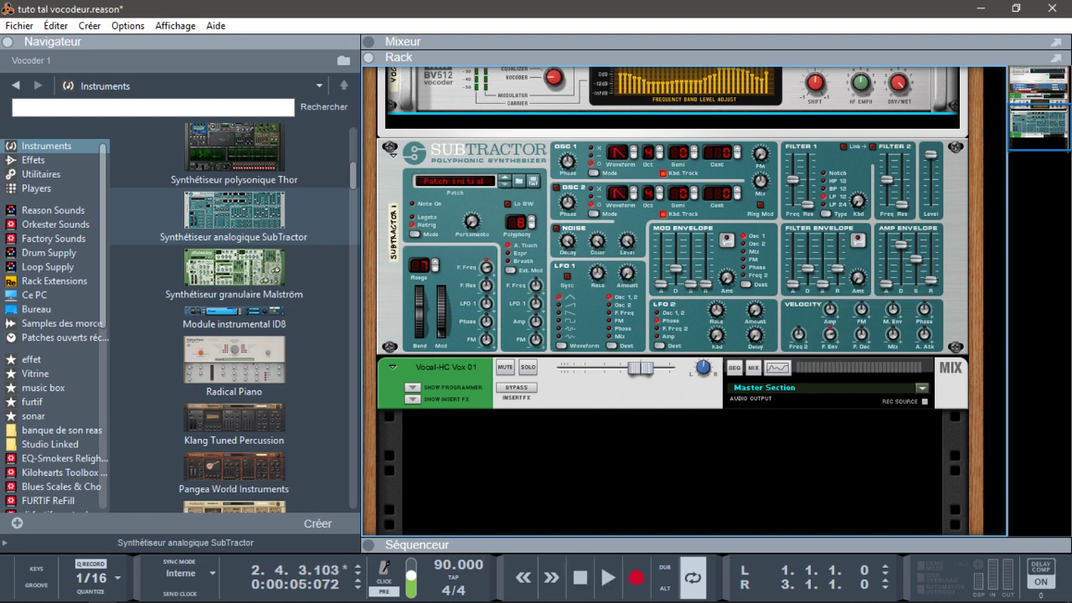
# Enlarge the sequencer area and create a new audio track in the empty rack space below the vocoder's mix channel.
pyautogui.click(370, 544)
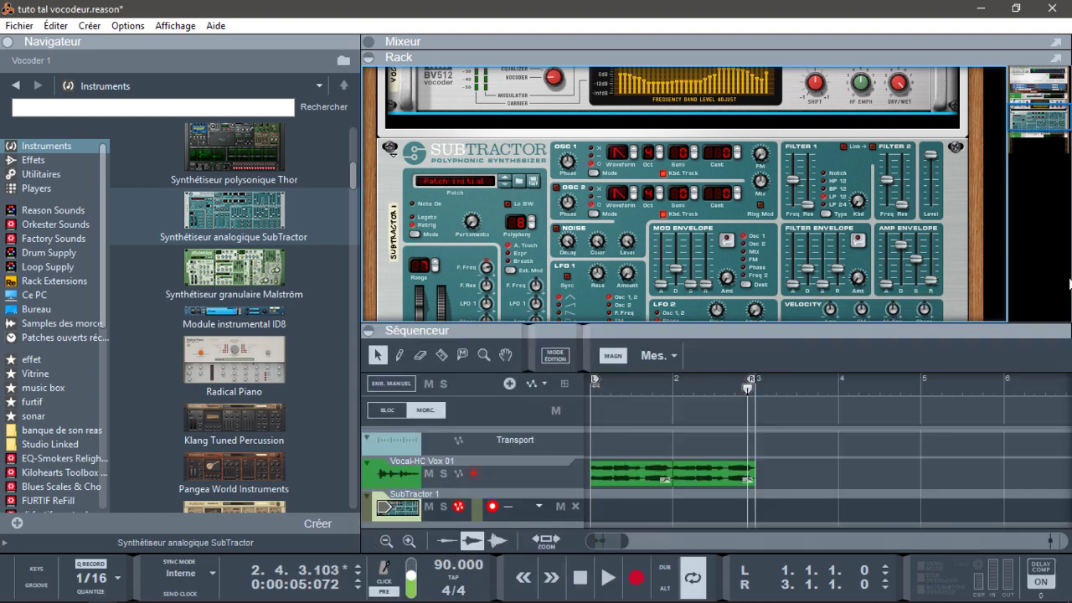
pyautogui.moveTo(1046, 104); pyautogui.dragTo(1042, 138)
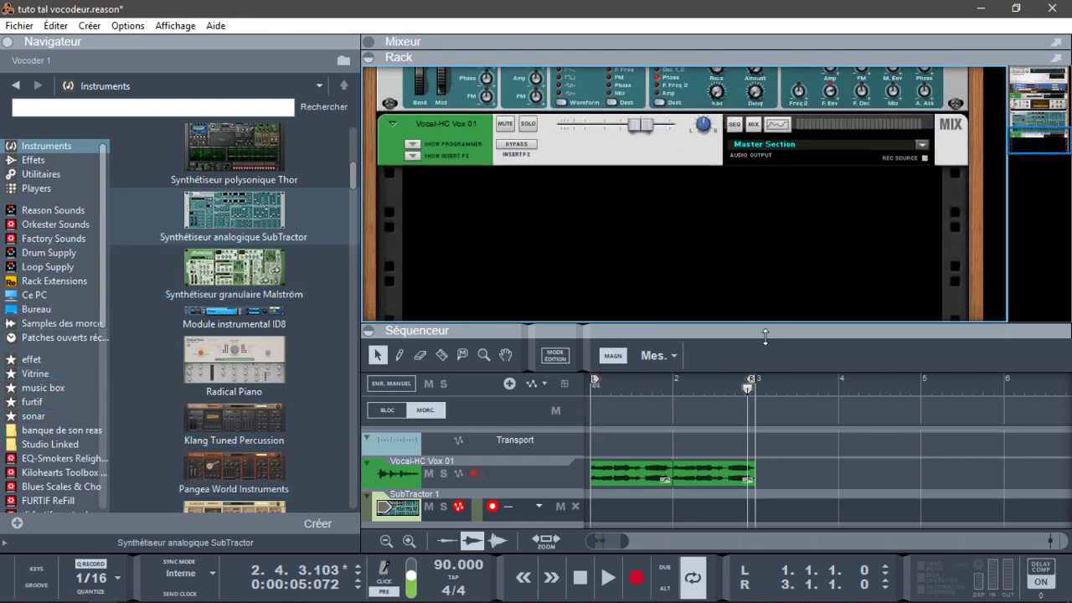
pyautogui.moveTo(757, 327); pyautogui.dragTo(757, 237)
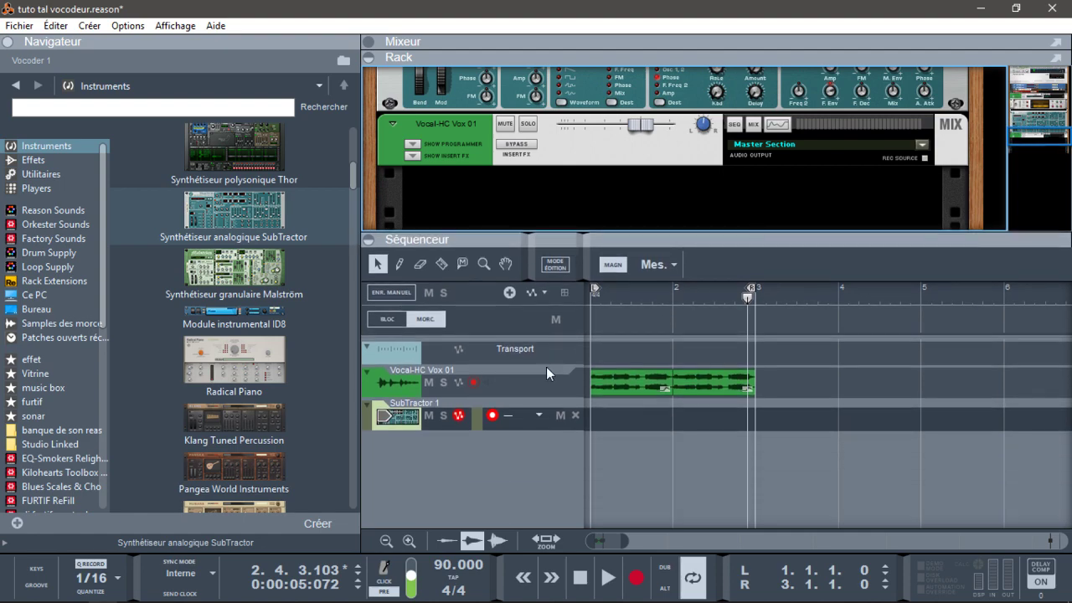
pyautogui.rightClick(491, 451)
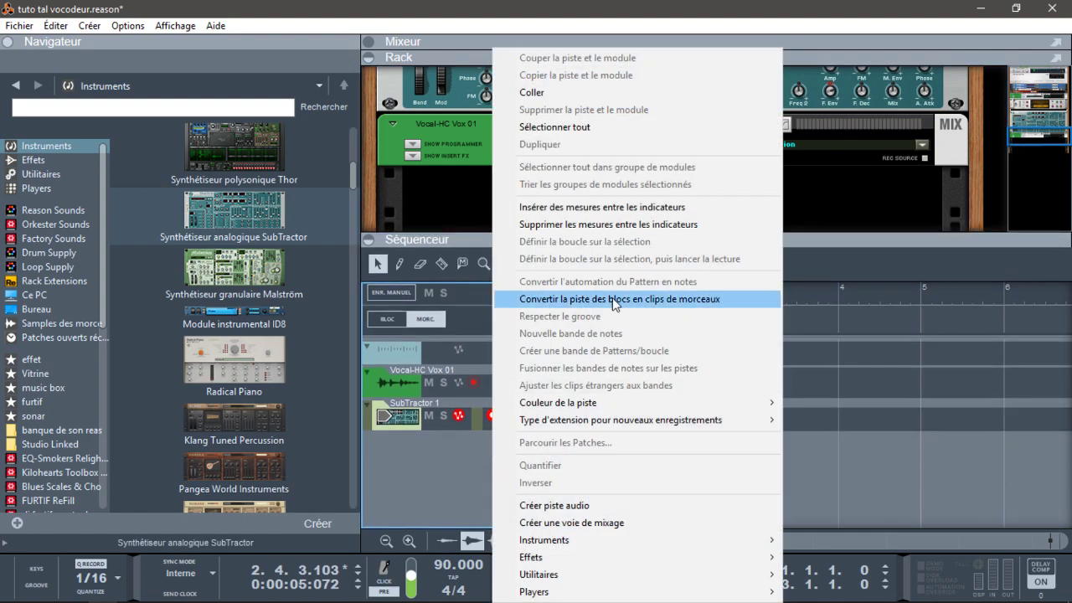
pyautogui.click(414, 189)
pyautogui.rightClick(414, 190)
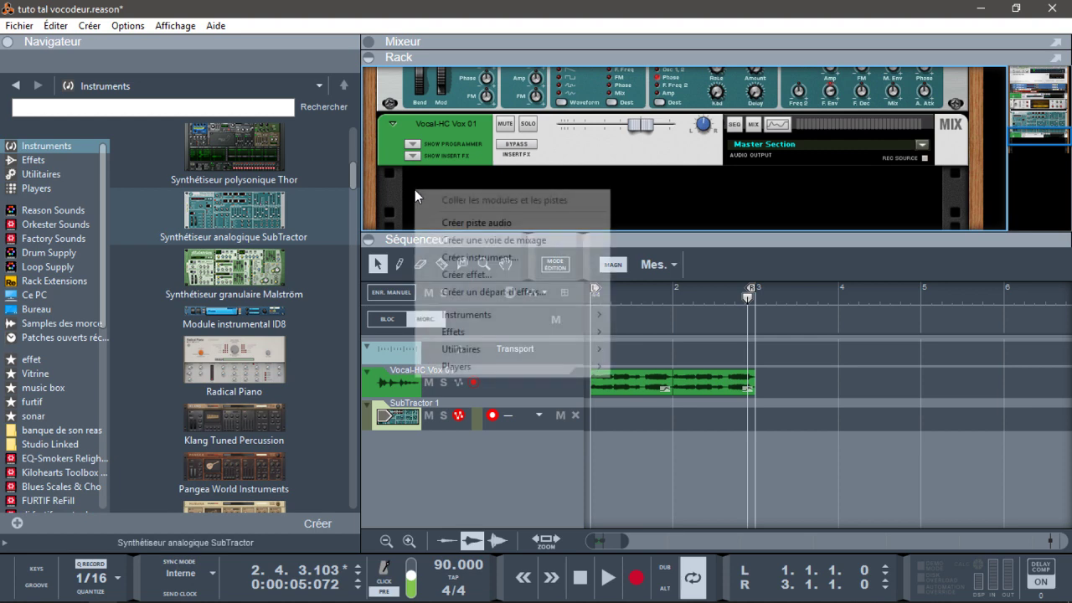
pyautogui.click(528, 222)
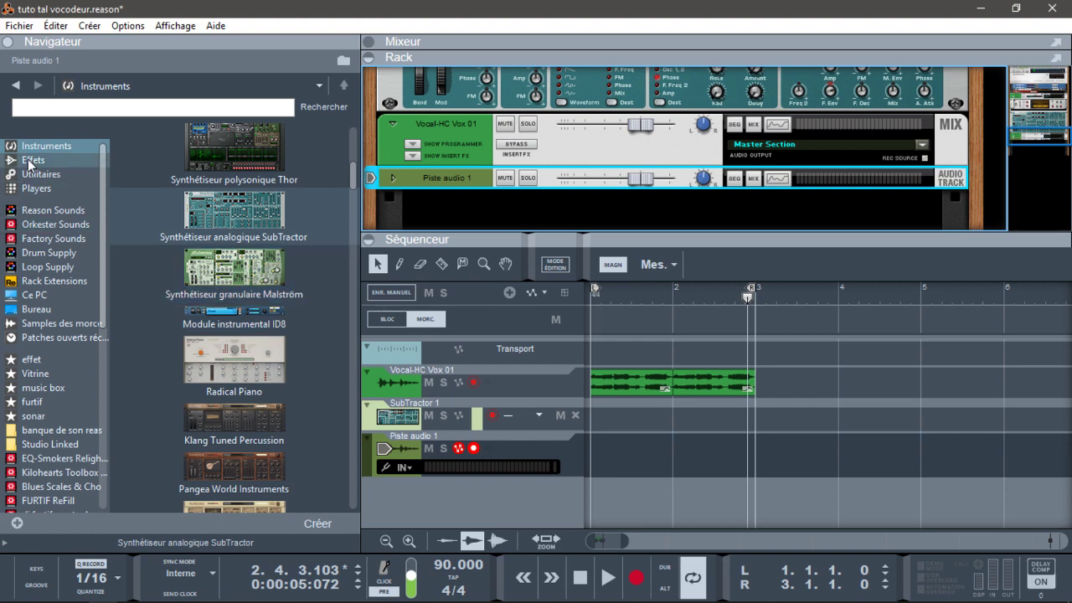
# Browse from the samples instruments folder through Content to the com.akaipro.mpc.expansion.mvp.hookcity folder.
pyautogui.moveTo(100, 229); pyautogui.dragTo(131, 365)
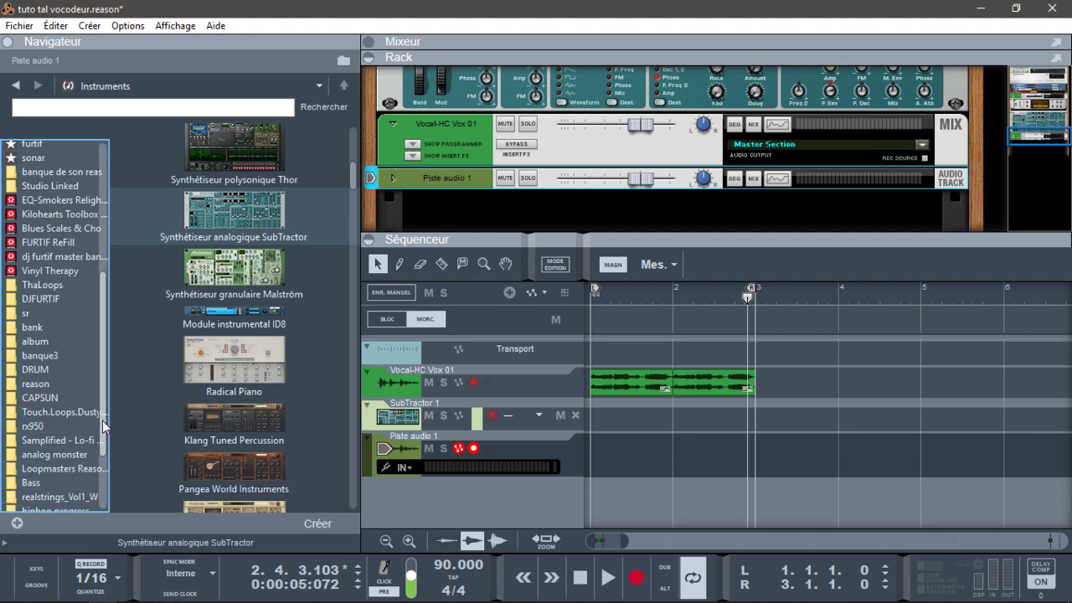
pyautogui.moveTo(108, 427); pyautogui.dragTo(119, 488)
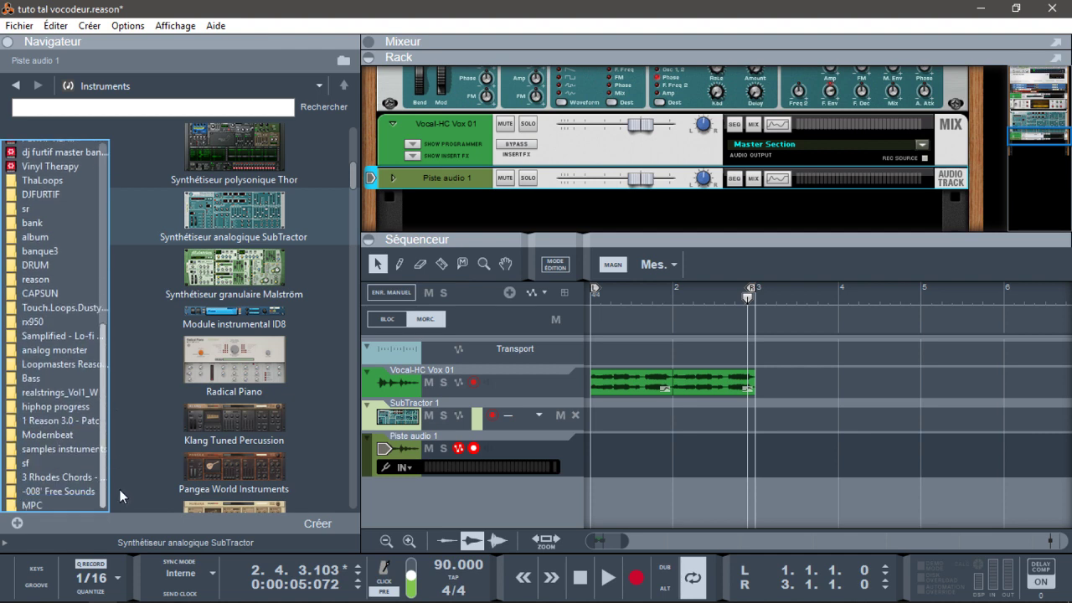
pyautogui.click(81, 452)
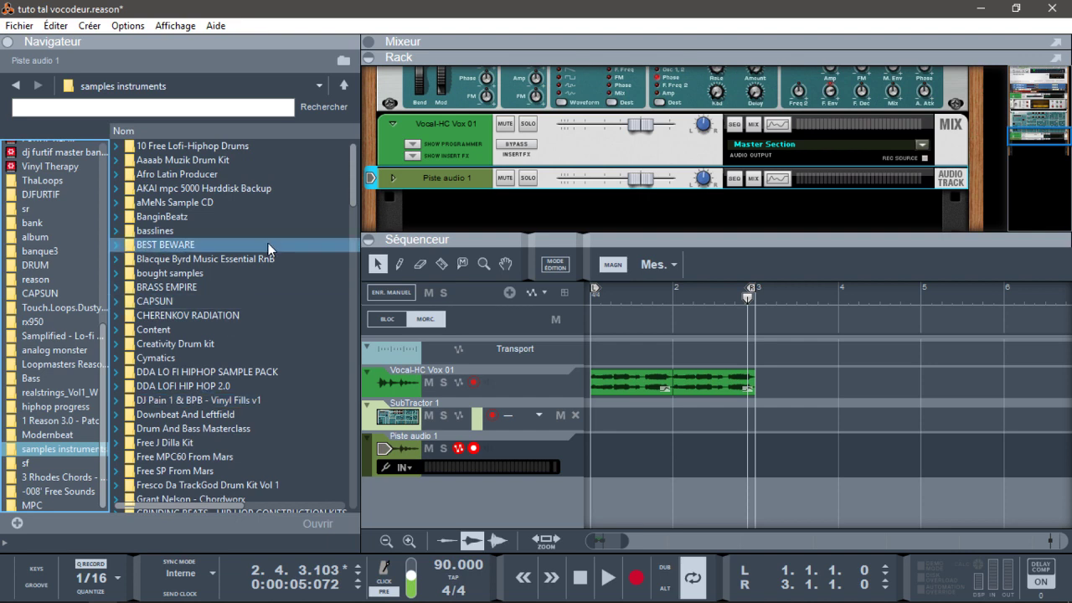
pyautogui.click(185, 331)
pyautogui.doubleClick(197, 328)
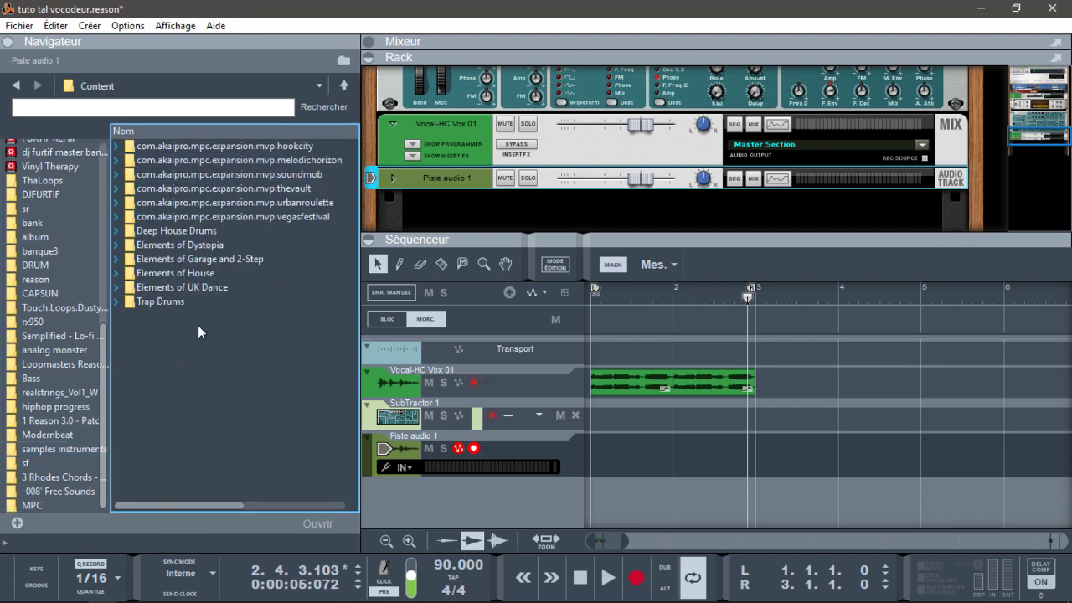
pyautogui.click(279, 146)
pyautogui.doubleClick(279, 146)
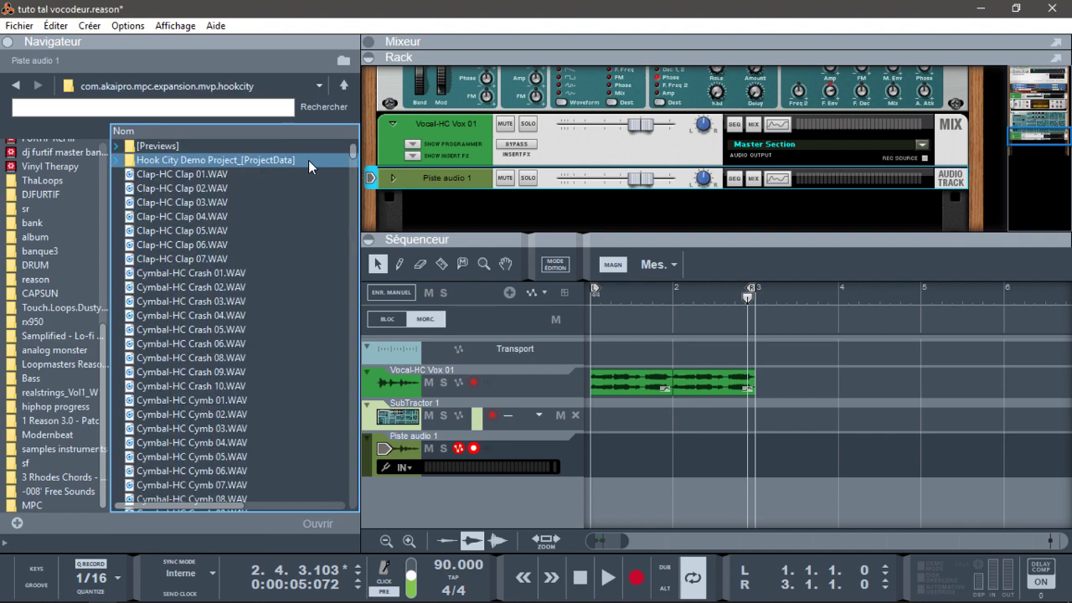
# Audition Vocal-HC Vox 25, 26 and 29, and place Vocal-HC Vox 29.WAV at bar 1 of the new audio track.
pyautogui.moveTo(354, 146); pyautogui.dragTo(371, 440)
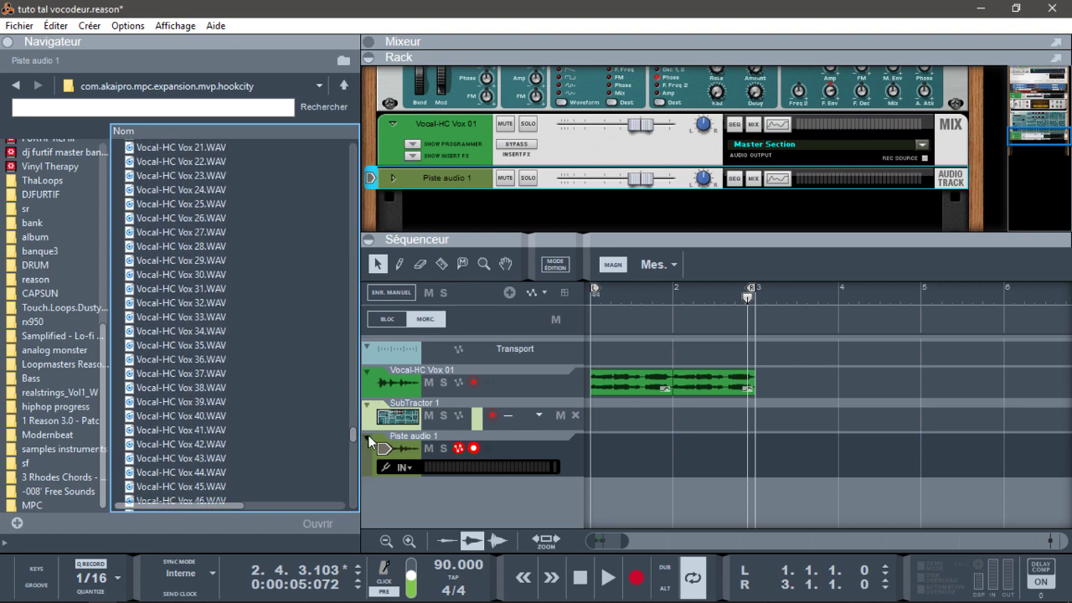
pyautogui.click(193, 206)
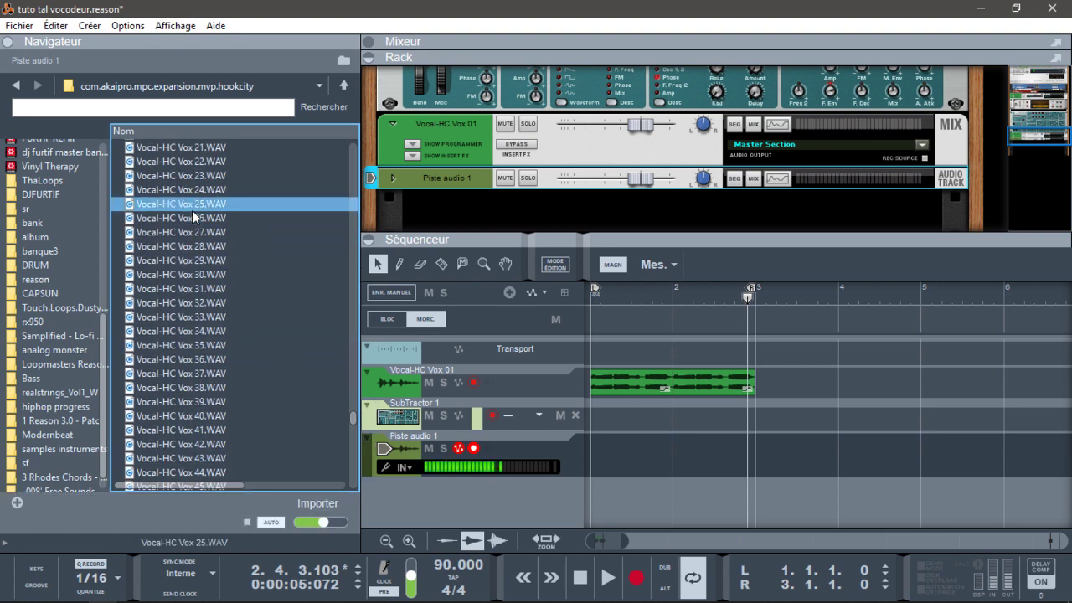
pyautogui.click(197, 219)
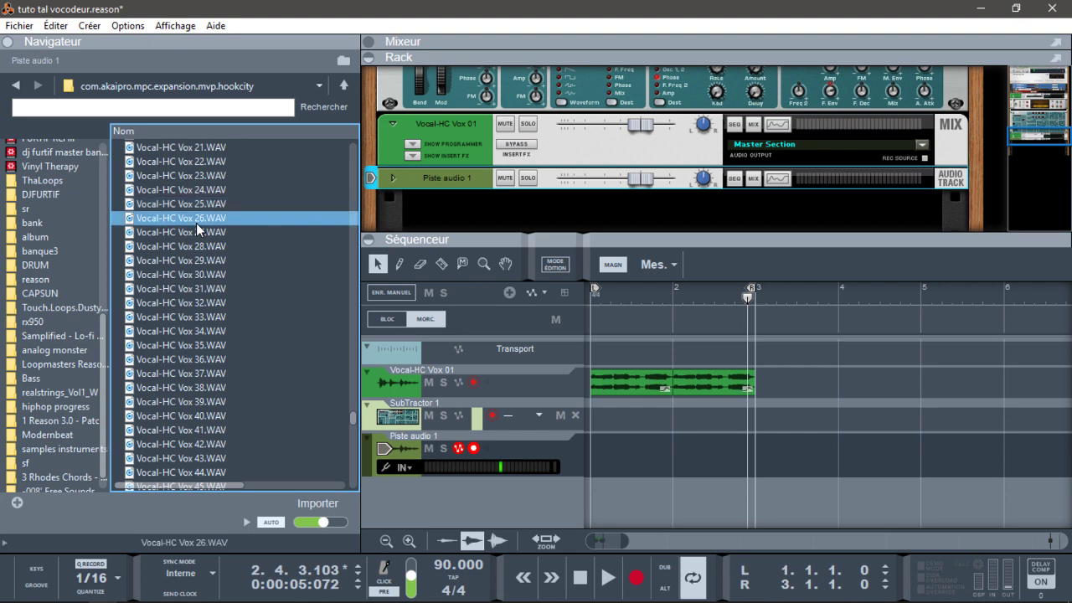
pyautogui.click(201, 260)
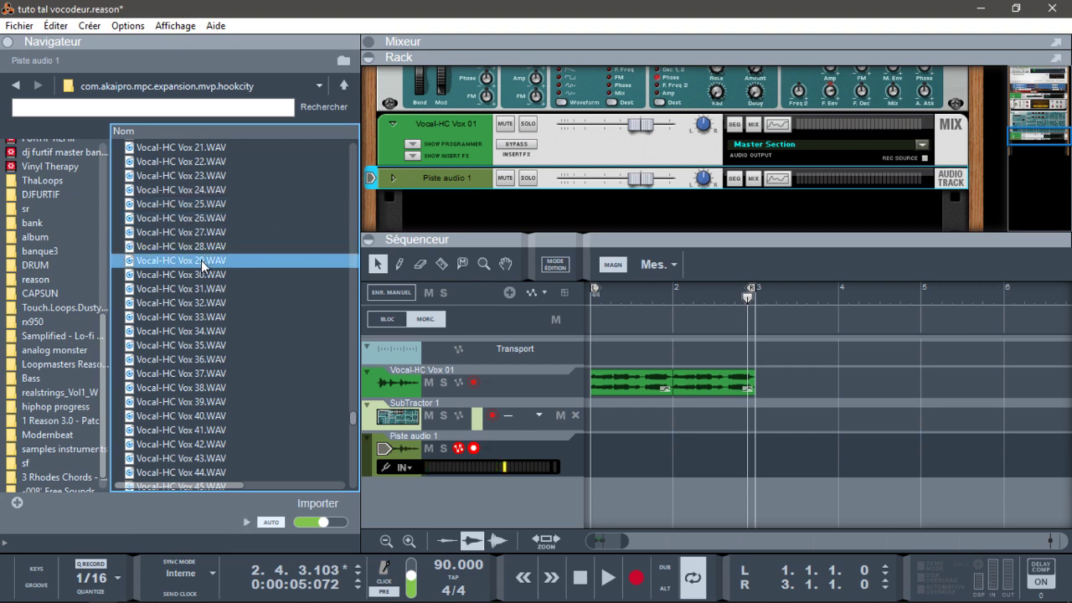
pyautogui.moveTo(195, 267)
pyautogui.mouseDown()
pyautogui.moveTo(433, 377)
pyautogui.moveTo(669, 454)
pyautogui.moveTo(597, 460)
pyautogui.mouseUp()
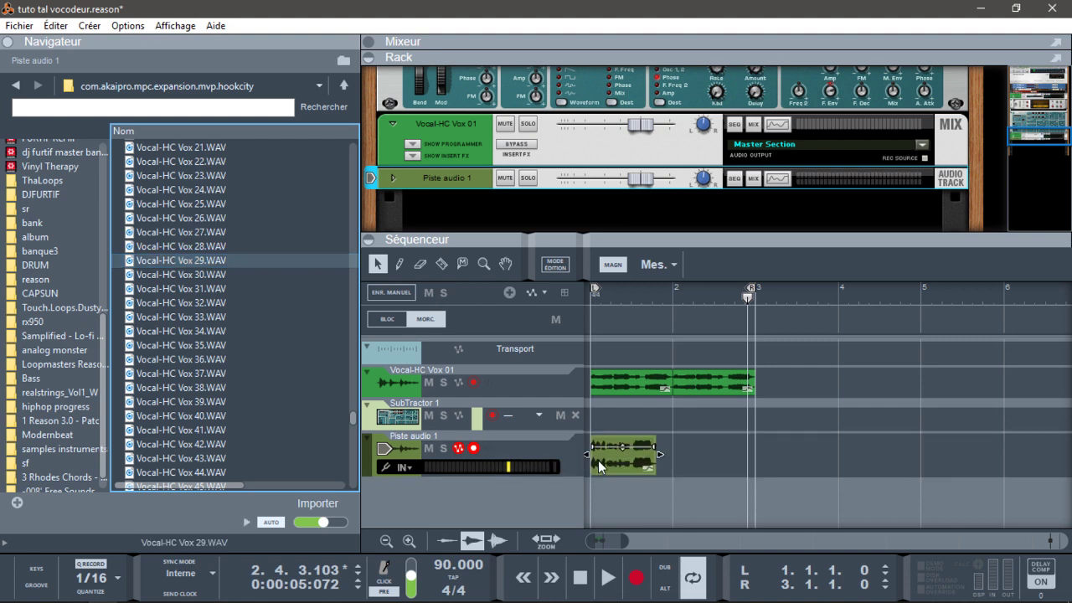
# Stretch the new vocal clip to one full bar, duplicate it at bar 2, and play the loop to check it.
pyautogui.click(659, 455)
pyautogui.moveTo(664, 455); pyautogui.dragTo(673, 454)
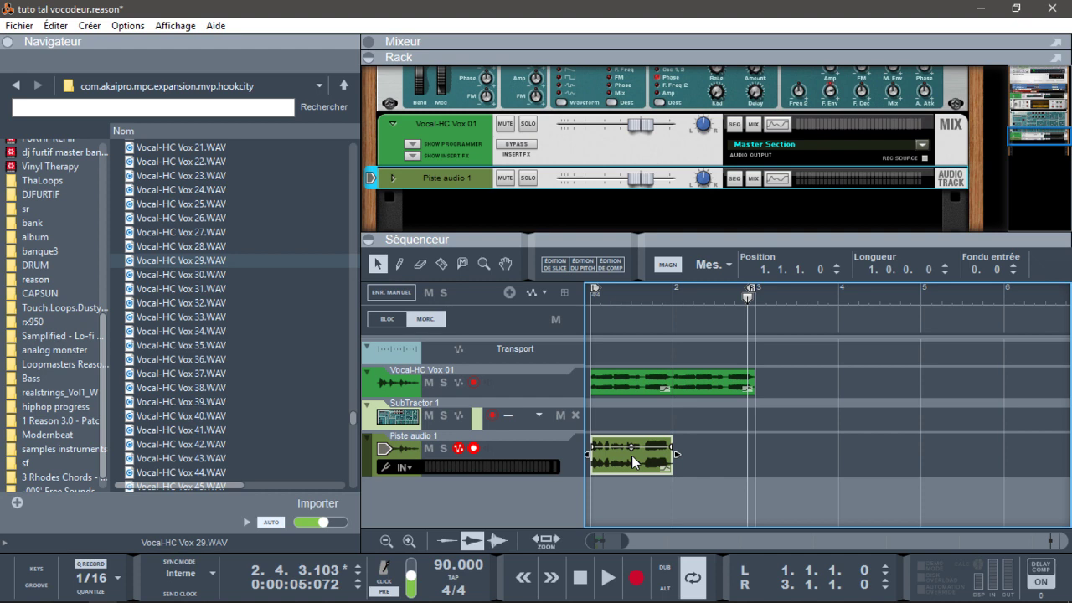
pyautogui.hotkey('ctrl', 'd')
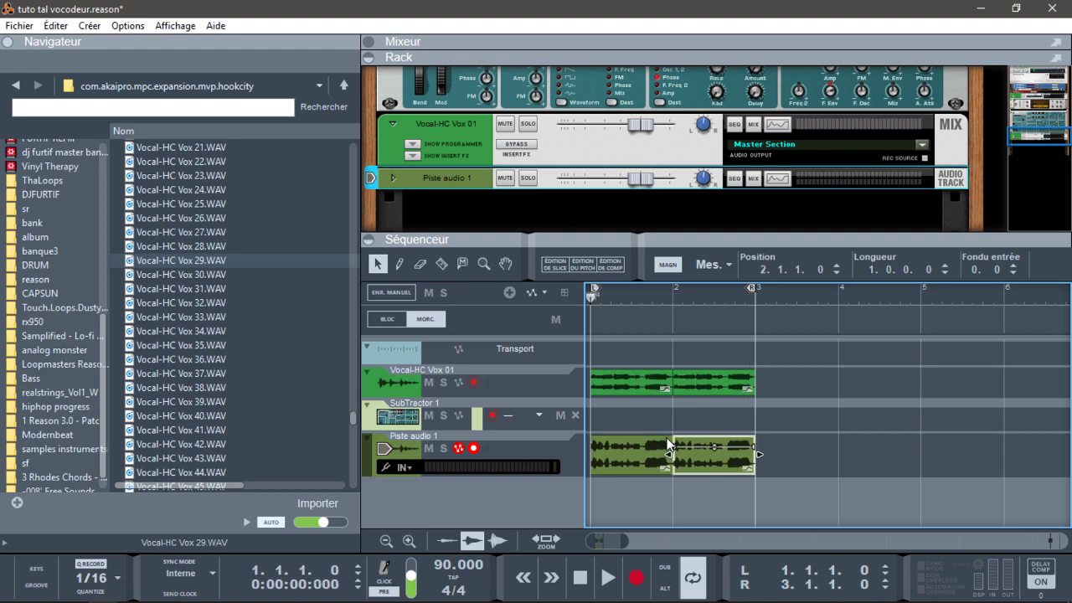
pyautogui.press('space')
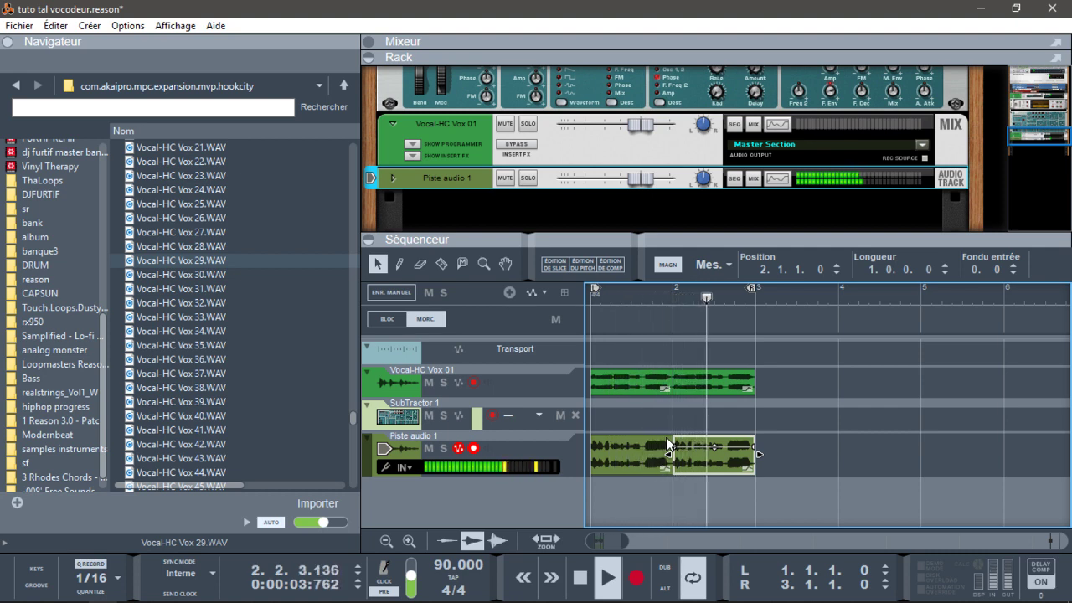
pyautogui.press('space')
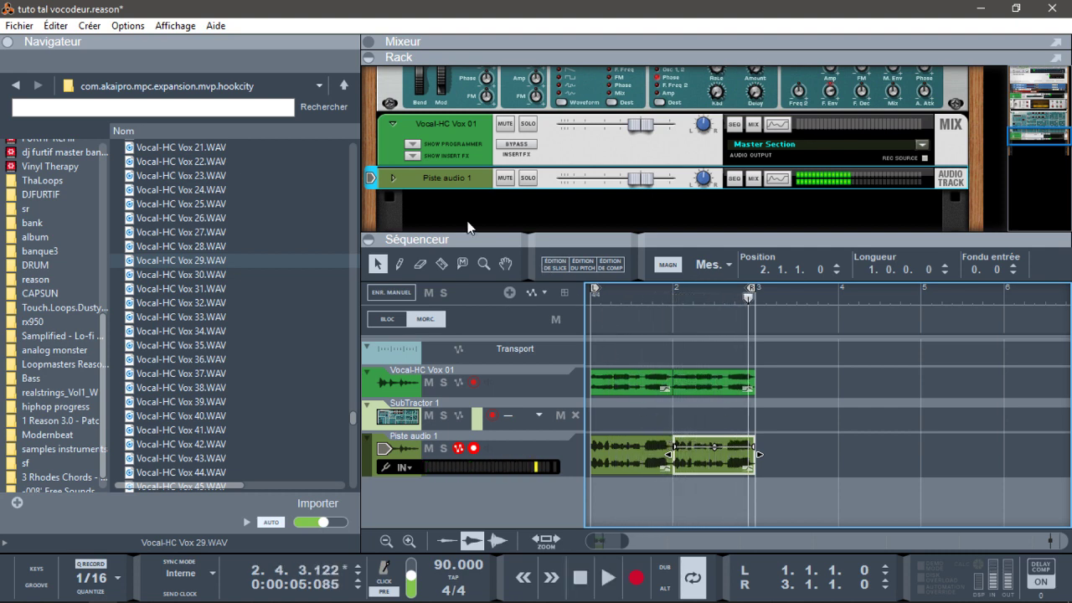
# Unfold the Piste audio 1 device in the rack and show its insert FX section.
pyautogui.click(392, 177)
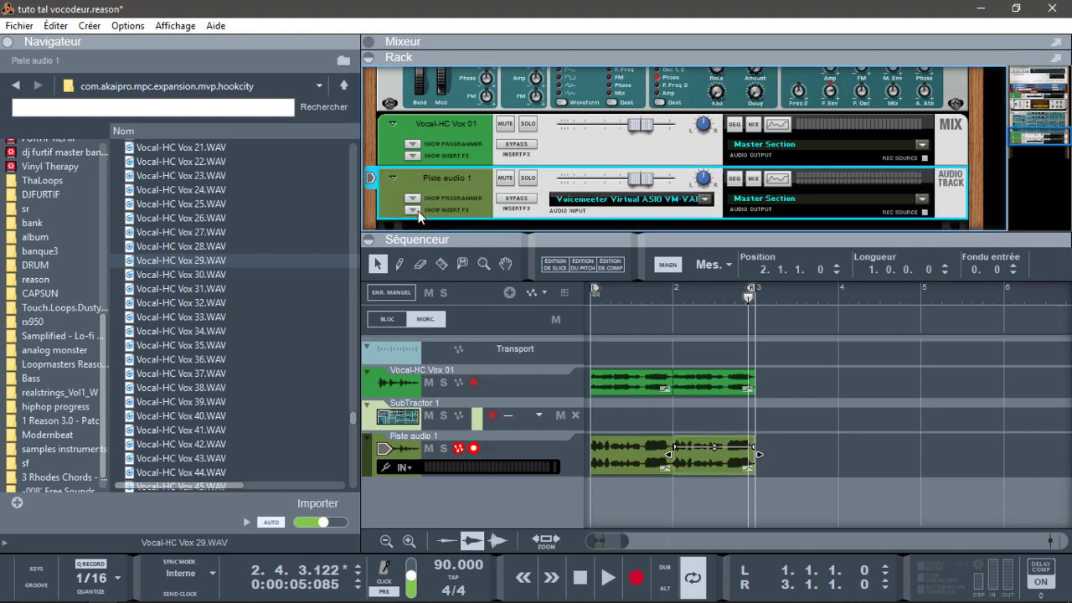
pyautogui.click(414, 210)
pyautogui.moveTo(1033, 134); pyautogui.dragTo(1031, 140)
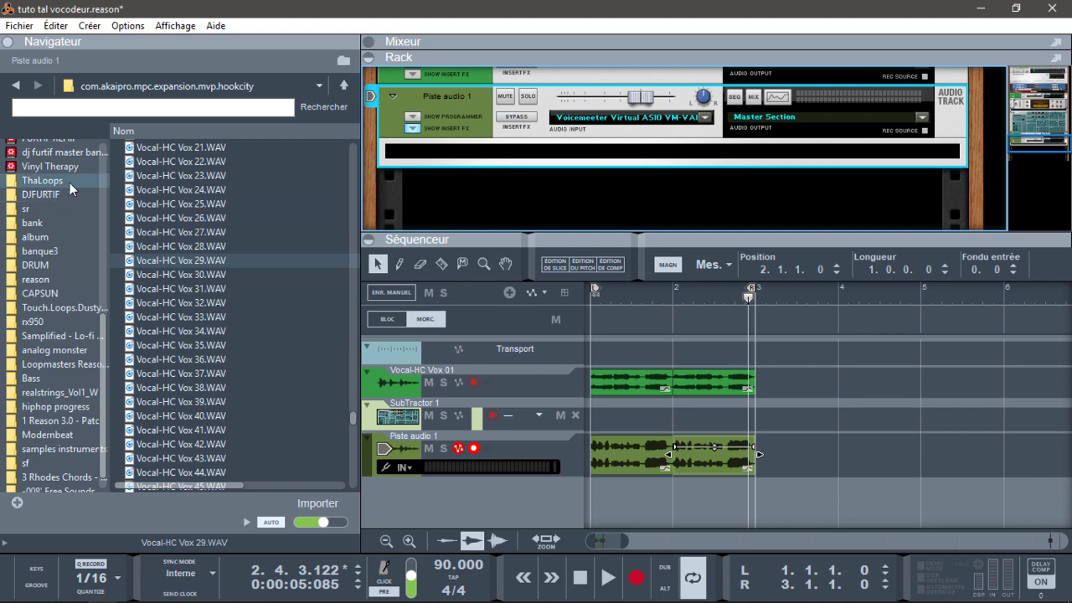
# Find TAL-Vocoder-2-64 among the effects and place it in the insert FX section of Piste audio 1.
pyautogui.moveTo(104, 373); pyautogui.dragTo(109, 159)
pyautogui.click(52, 161)
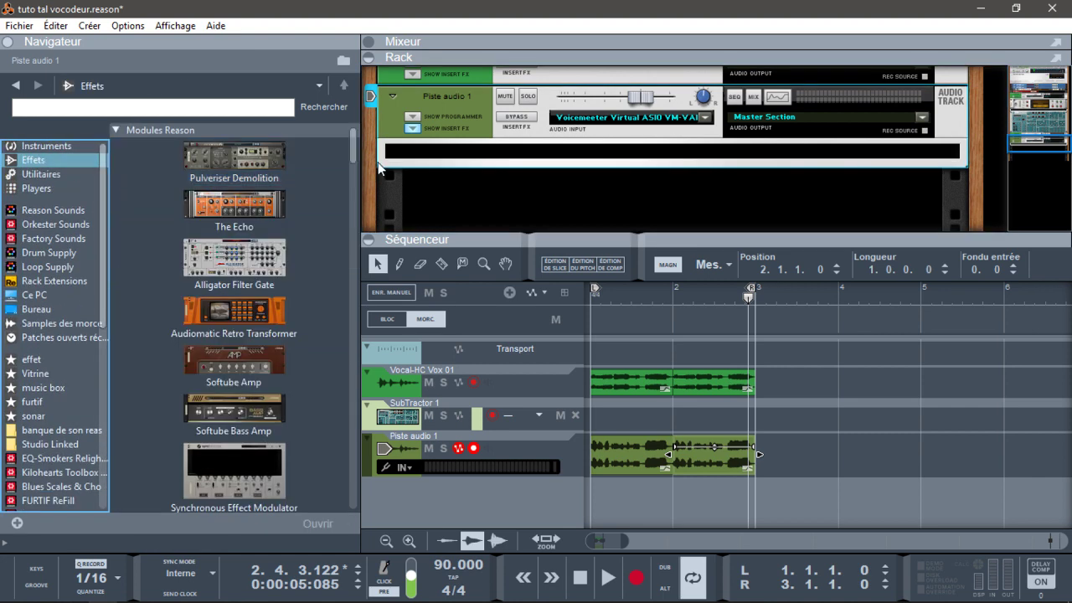
pyautogui.moveTo(353, 150); pyautogui.dragTo(384, 332)
pyautogui.scroll(-5, 235, 334)
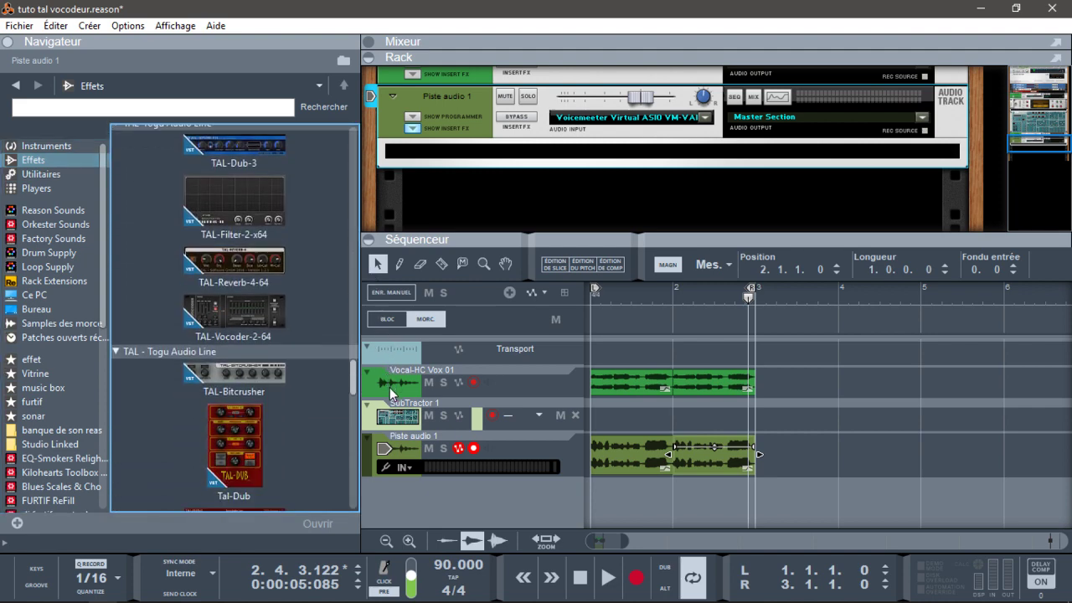
pyautogui.moveTo(226, 314); pyautogui.dragTo(602, 152)
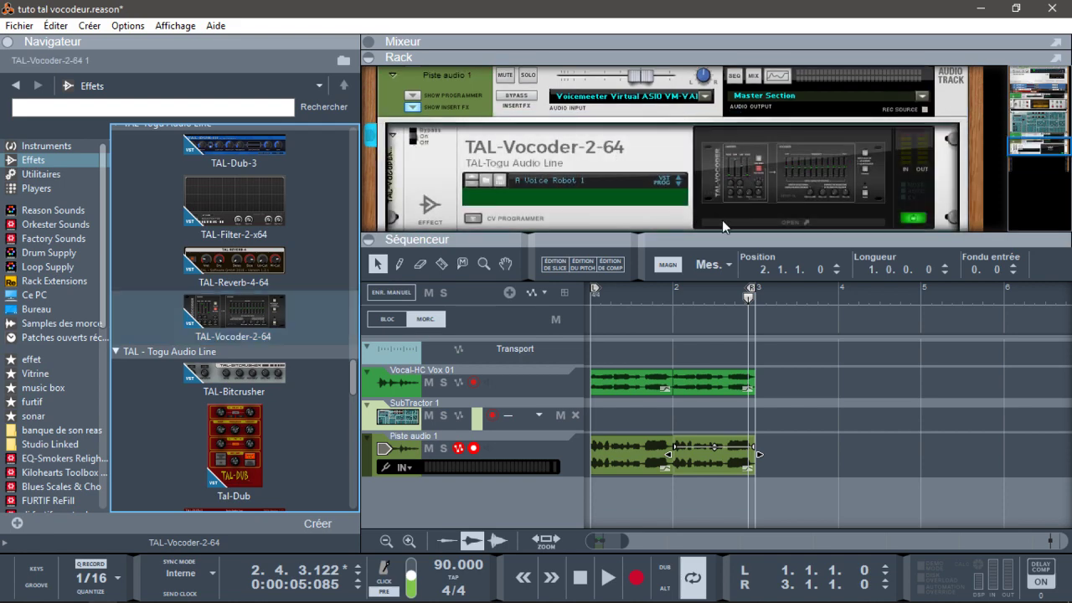
# Create a sequencer track for the TAL-Vocoder-2-64 device and add a new note lane to it.
pyautogui.rightClick(677, 207)
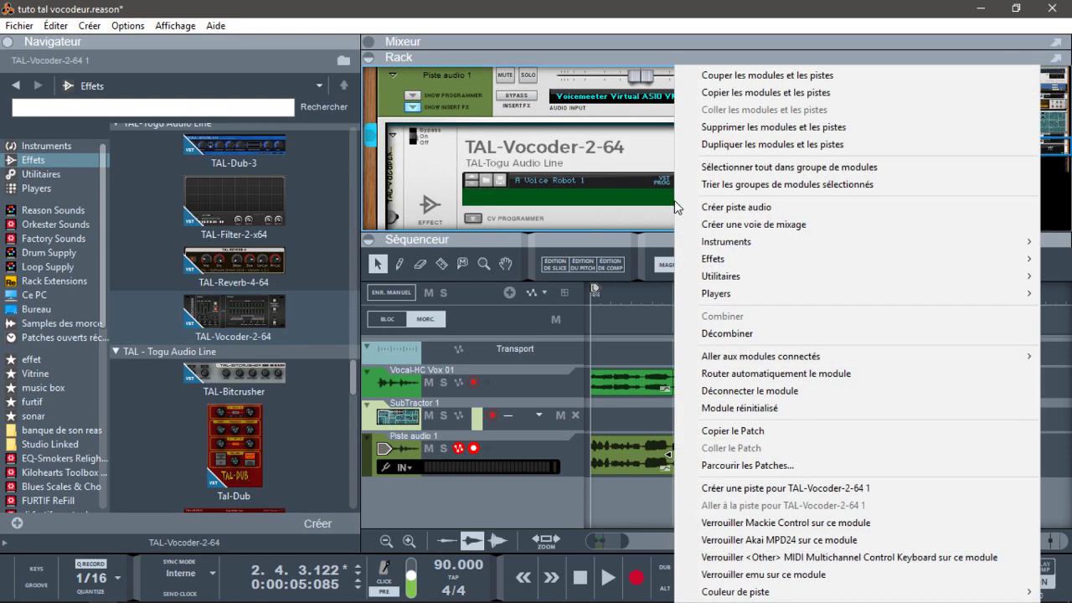
pyautogui.click(756, 490)
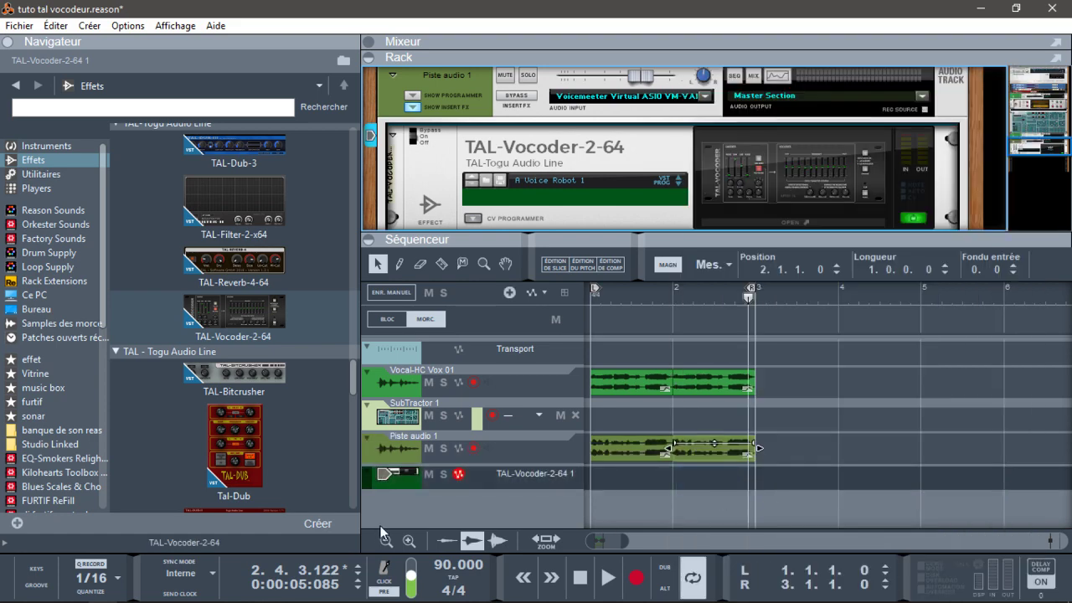
pyautogui.rightClick(518, 481)
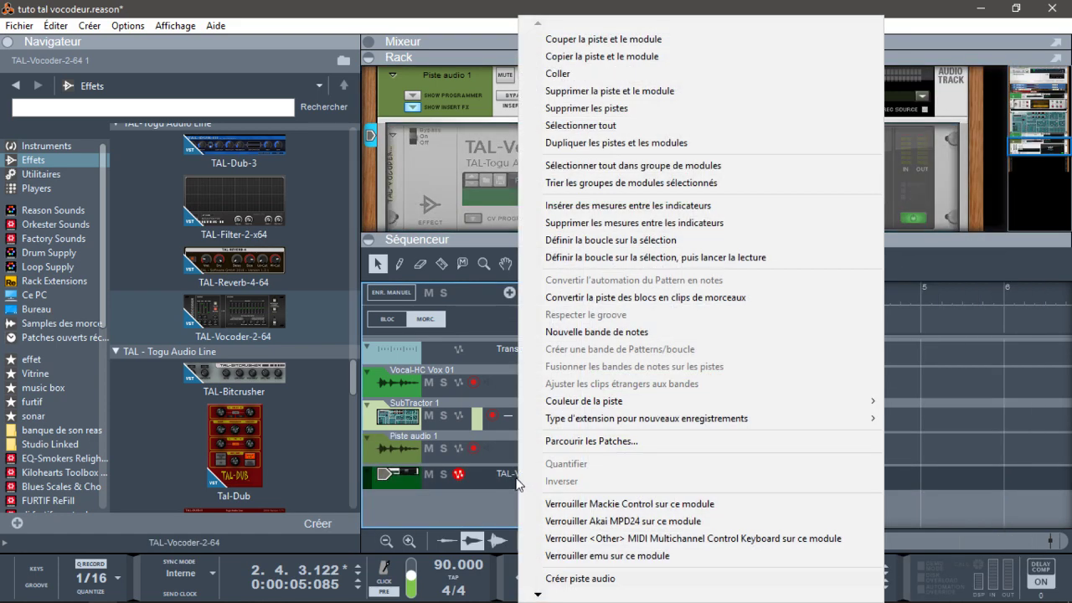
pyautogui.click(625, 334)
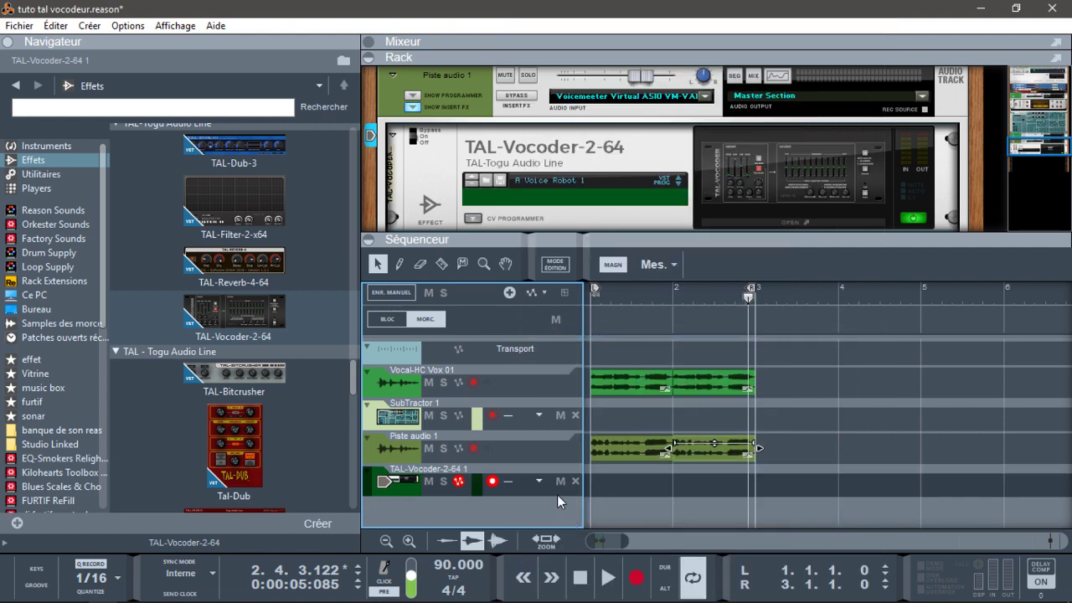
# Play the vocal loop through the vocoder, stop it, and open the TAL-Vocoder-2-64 plug-in window.
pyautogui.press('KP_0')
pyautogui.press('space')
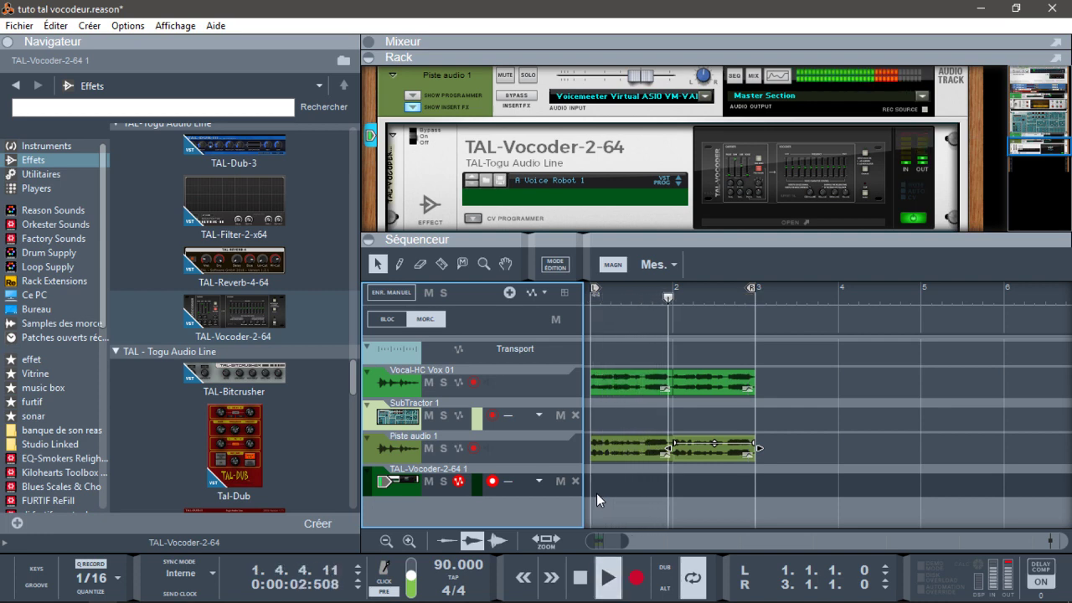
pyautogui.press('space')
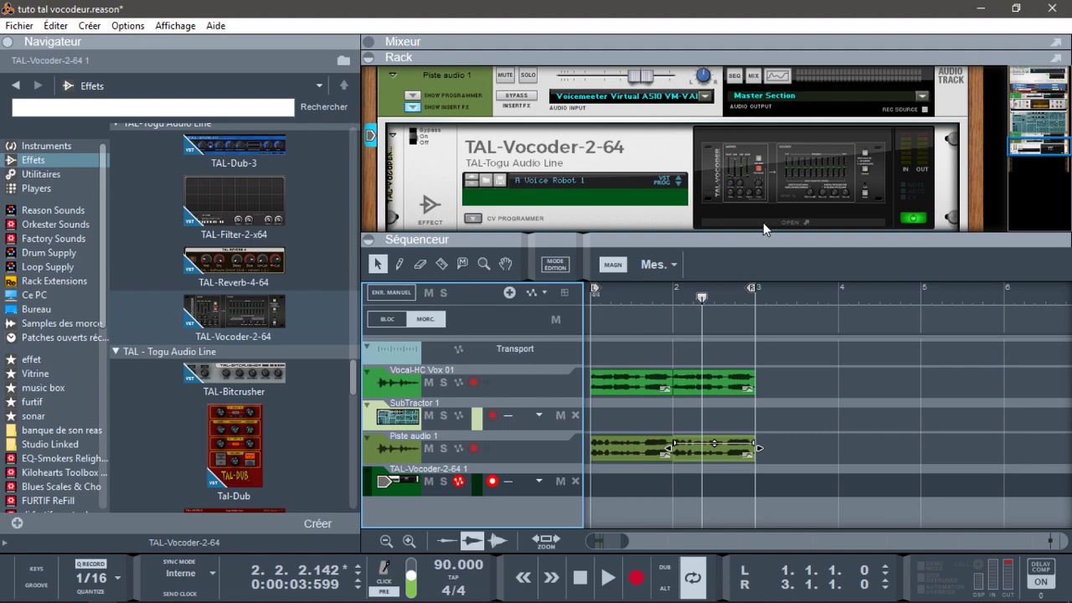
pyautogui.click(762, 221)
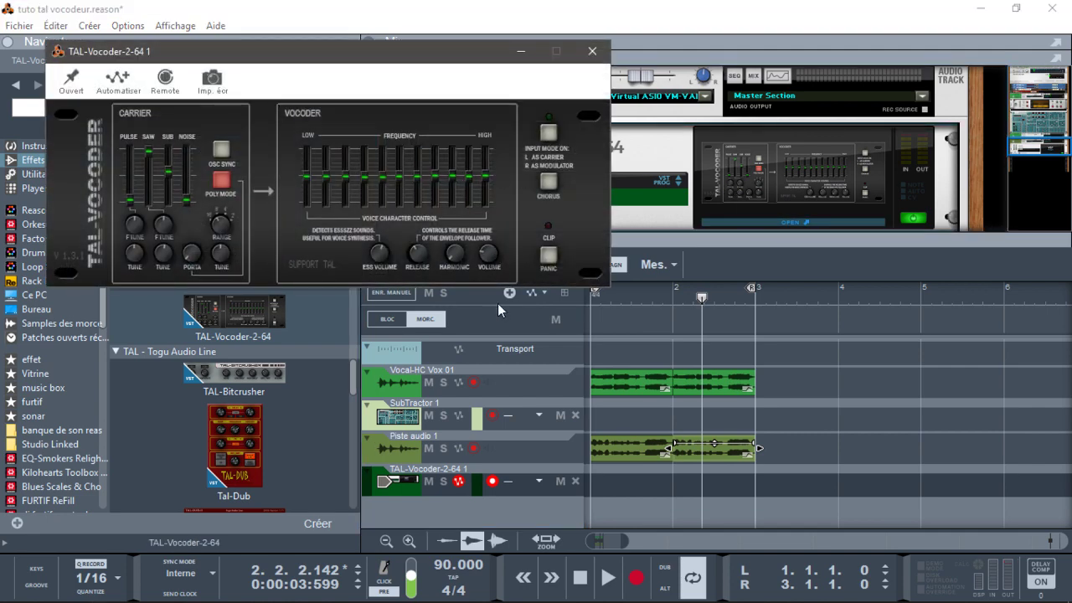
# Audition the vocoder on the loop with Poly Mode on and off, leaving Poly Mode on.
pyautogui.press('space')
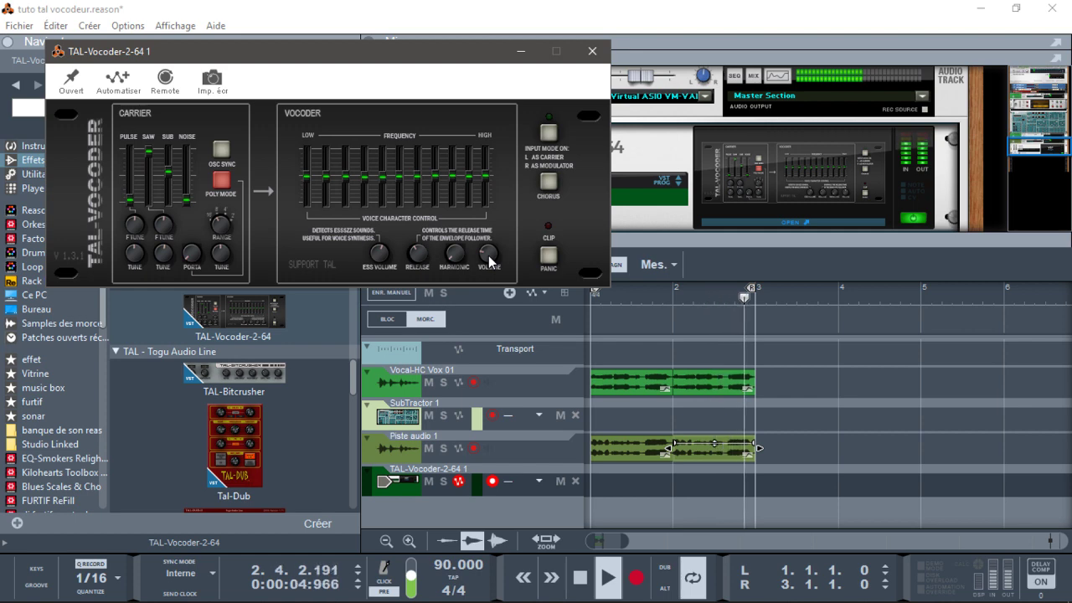
pyautogui.press('space')
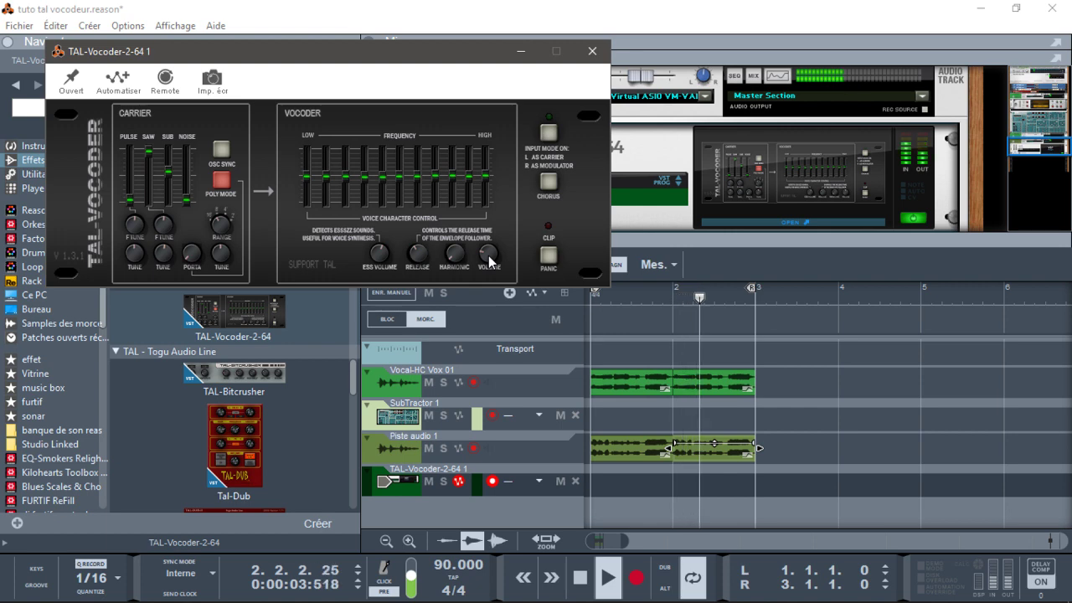
pyautogui.press('space')
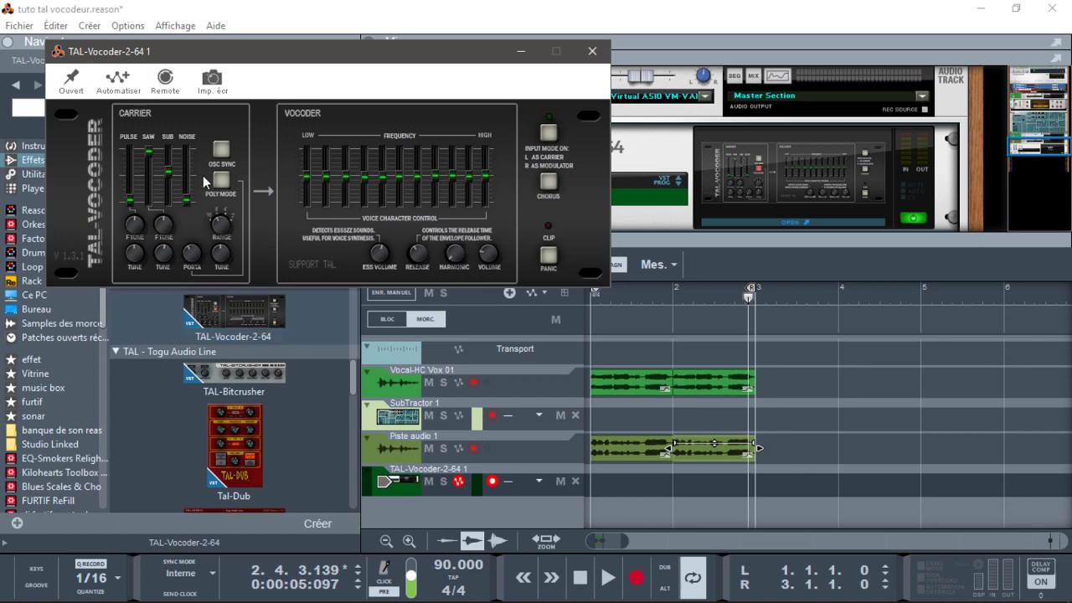
pyautogui.press('space')
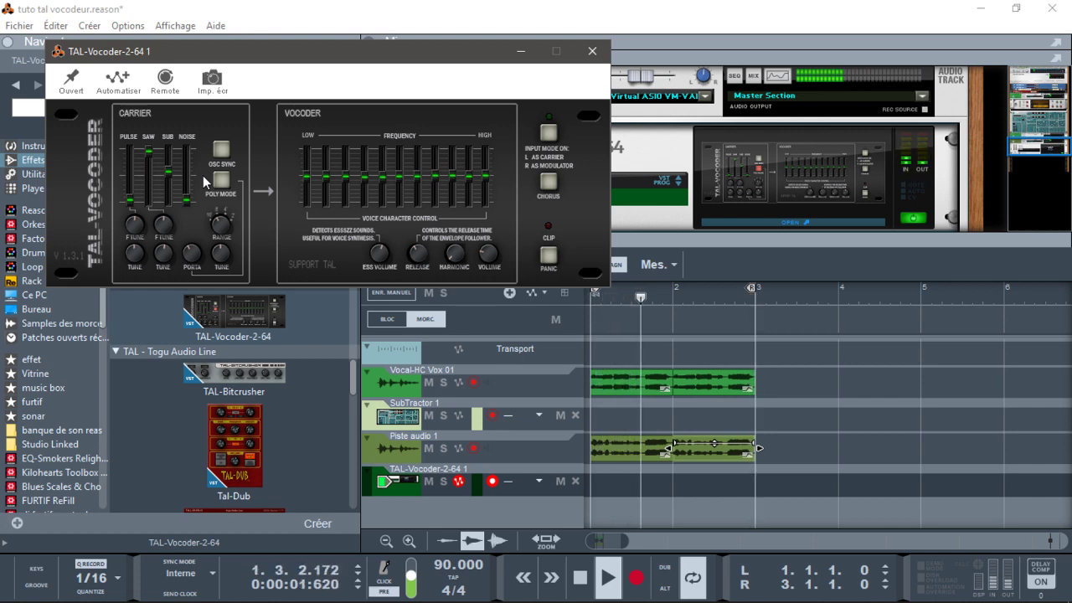
pyautogui.press('space')
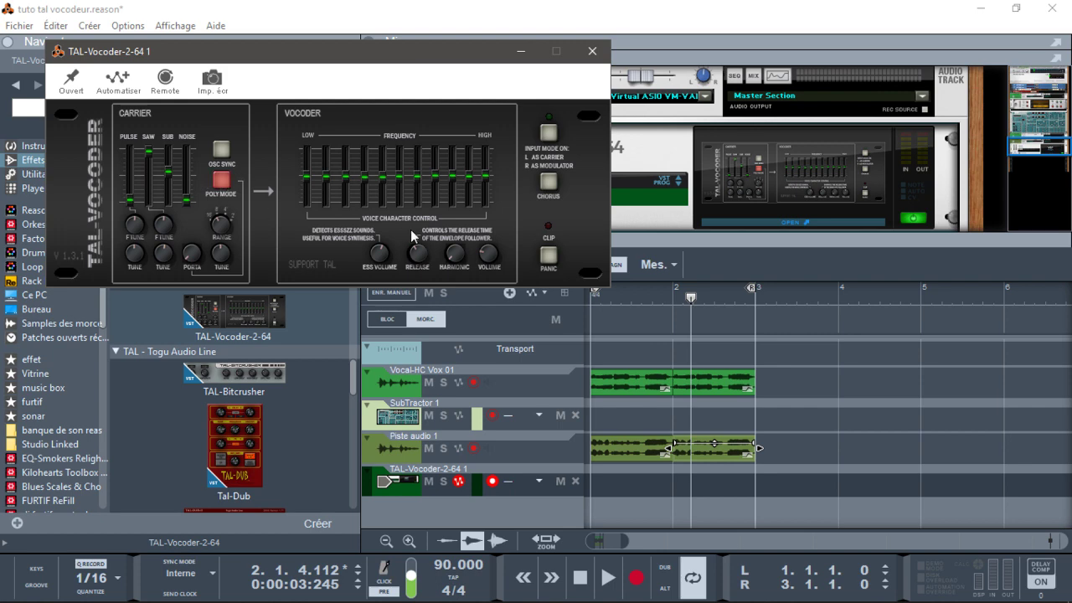
# Turn on the vocoder's Chorus, audition the loop with it, and close the plug-in window.
pyautogui.press('space')
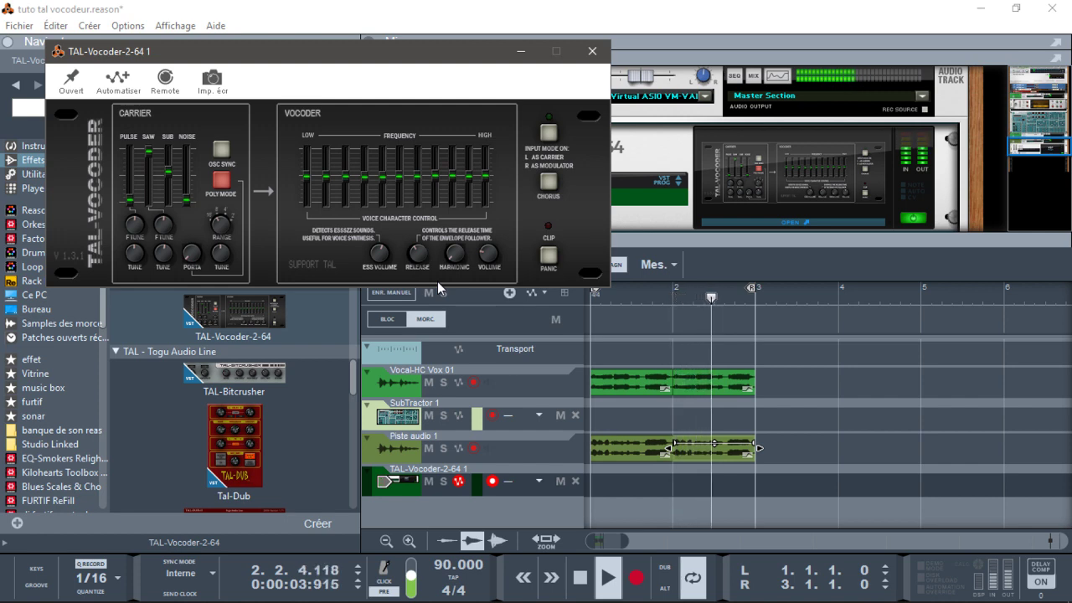
pyautogui.press('space')
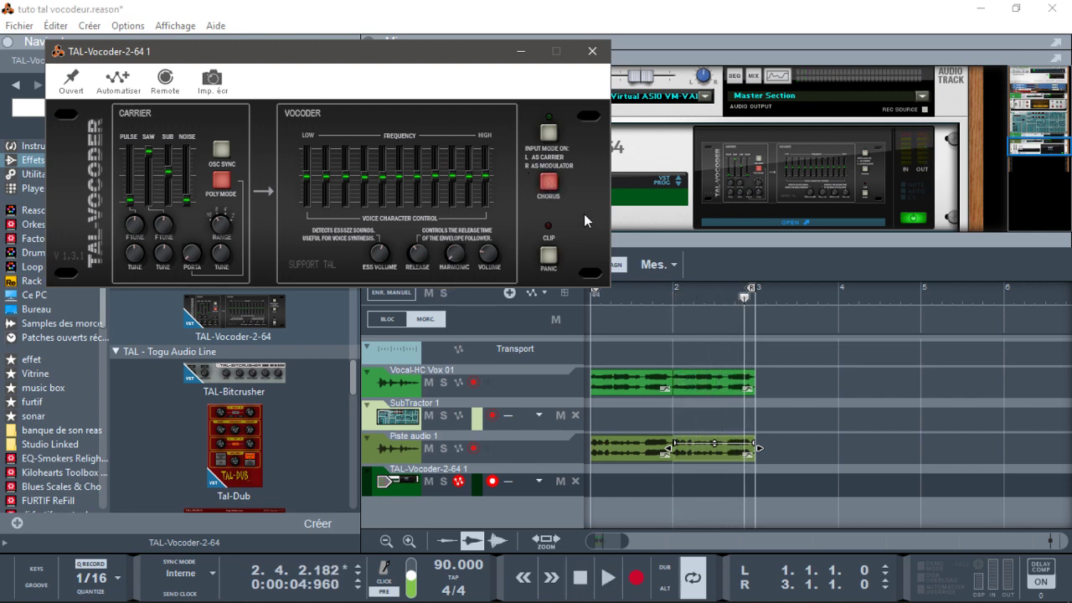
pyautogui.press('space')
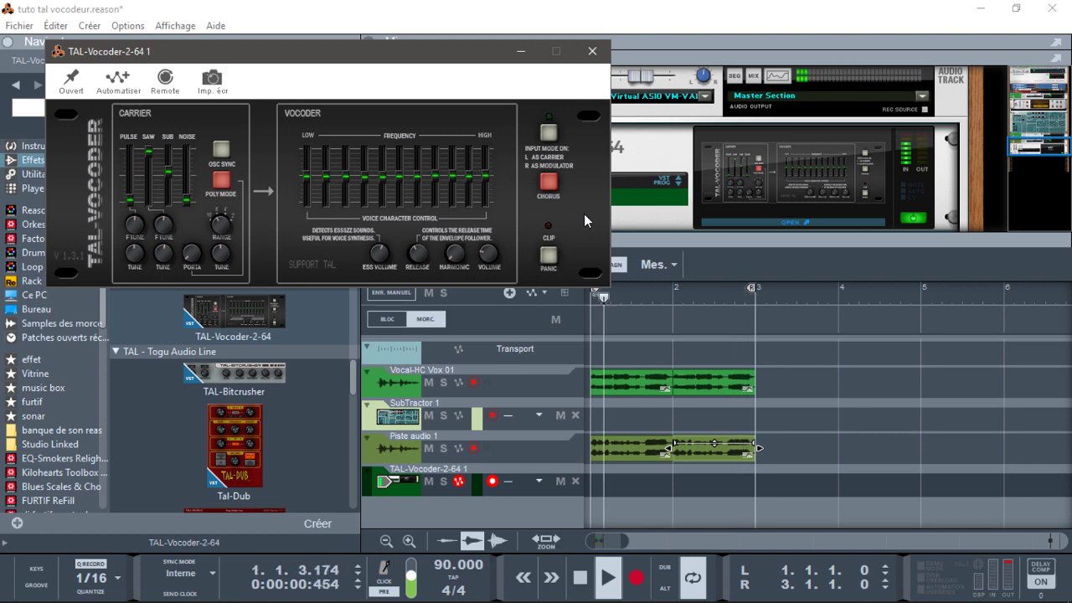
pyautogui.press('space')
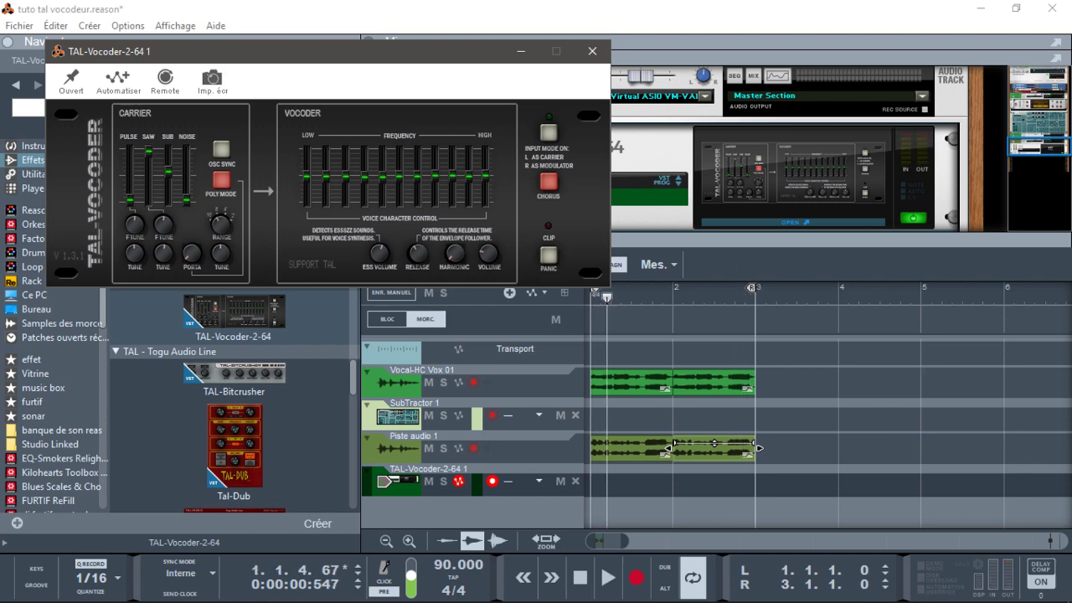
pyautogui.moveTo(336, 47); pyautogui.dragTo(731, 107)
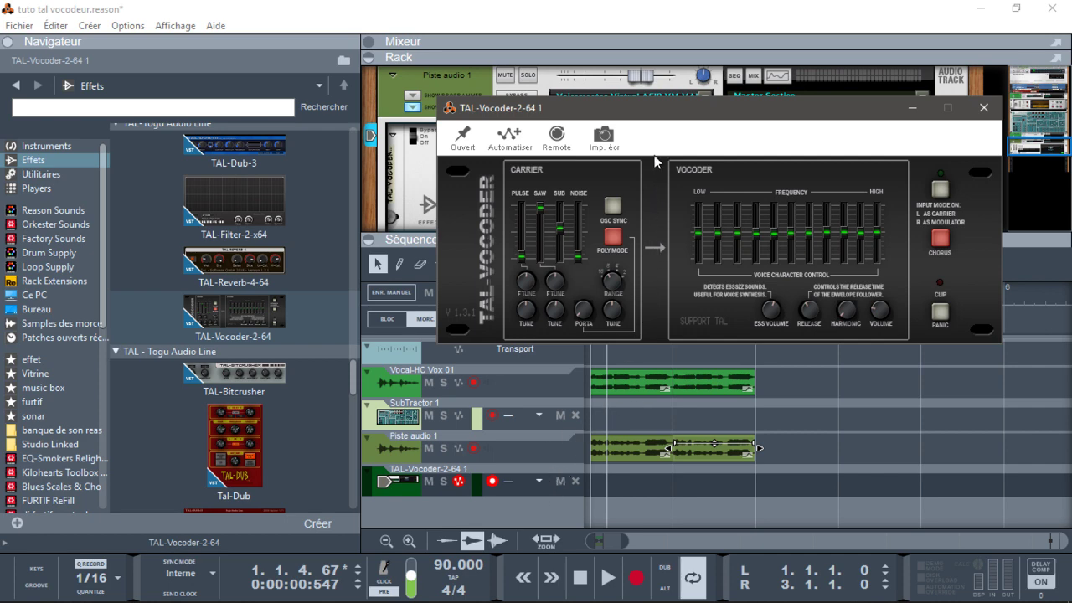
pyautogui.click(420, 169)
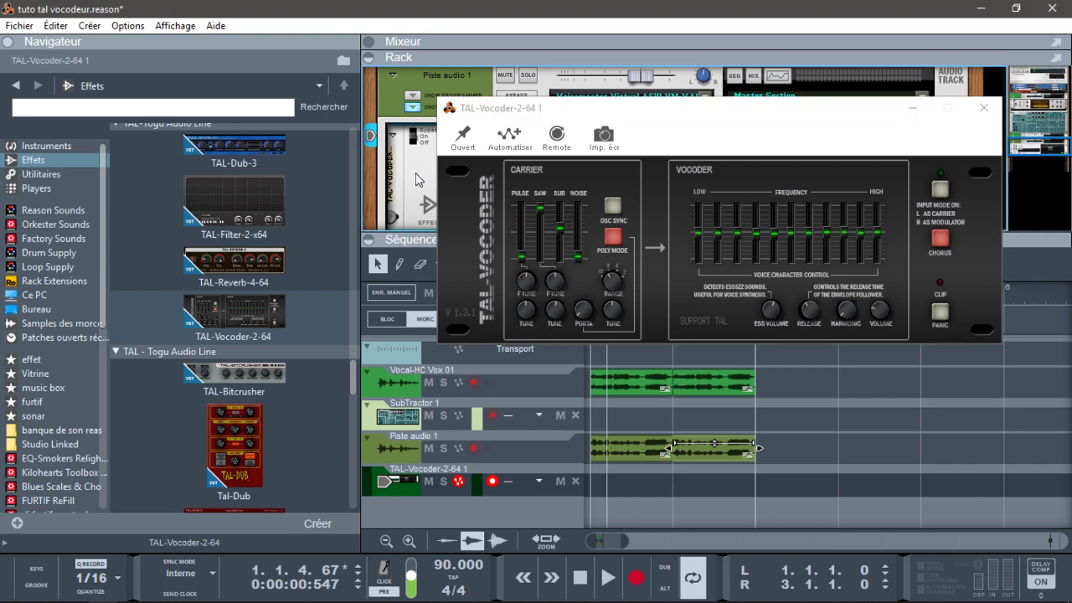
pyautogui.click(997, 112)
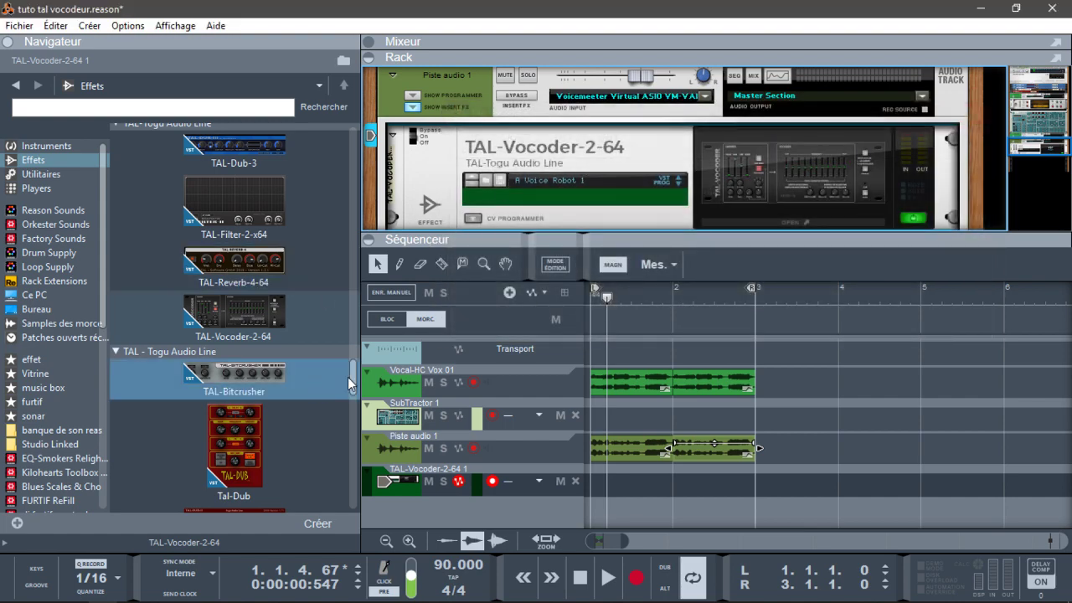
# Collapse the Modules Reason effects group and browse the AIR Music Technology effects to AIRPumper_x64.
pyautogui.moveTo(349, 381); pyautogui.dragTo(333, 133)
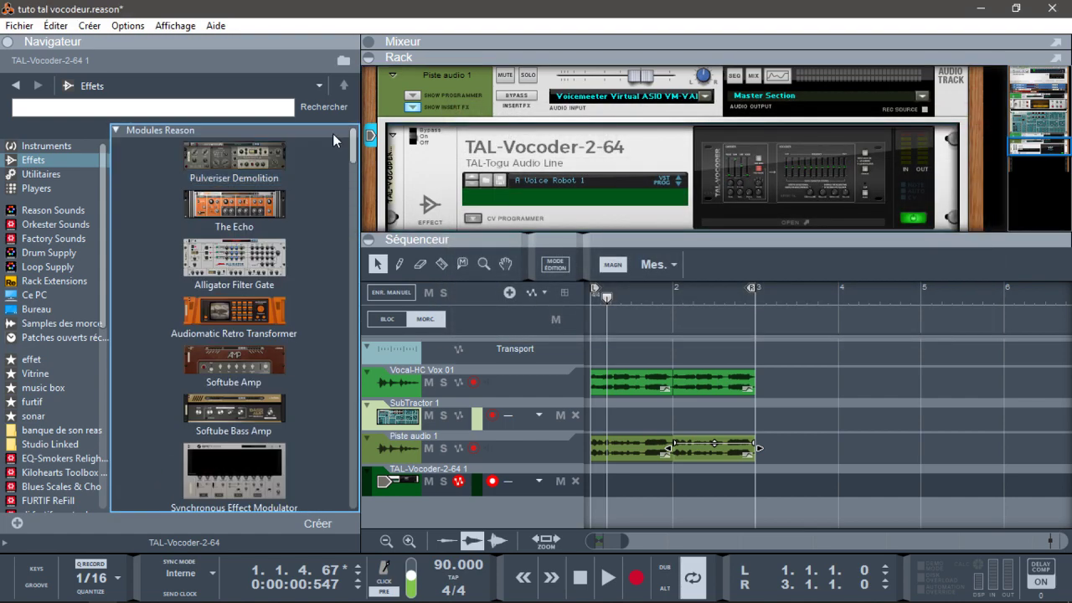
pyautogui.doubleClick(129, 132)
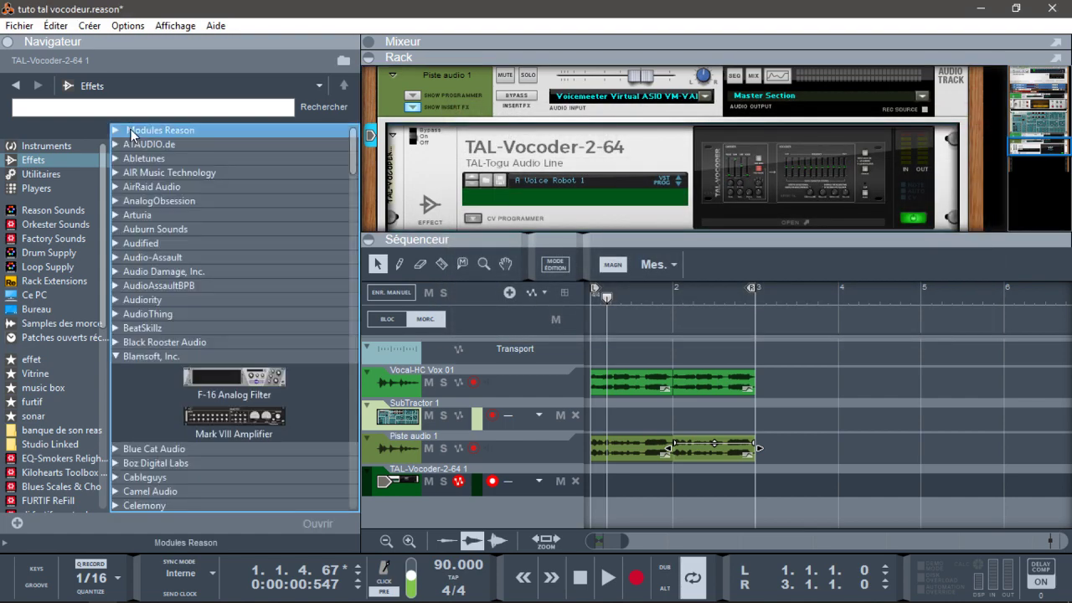
pyautogui.click(115, 173)
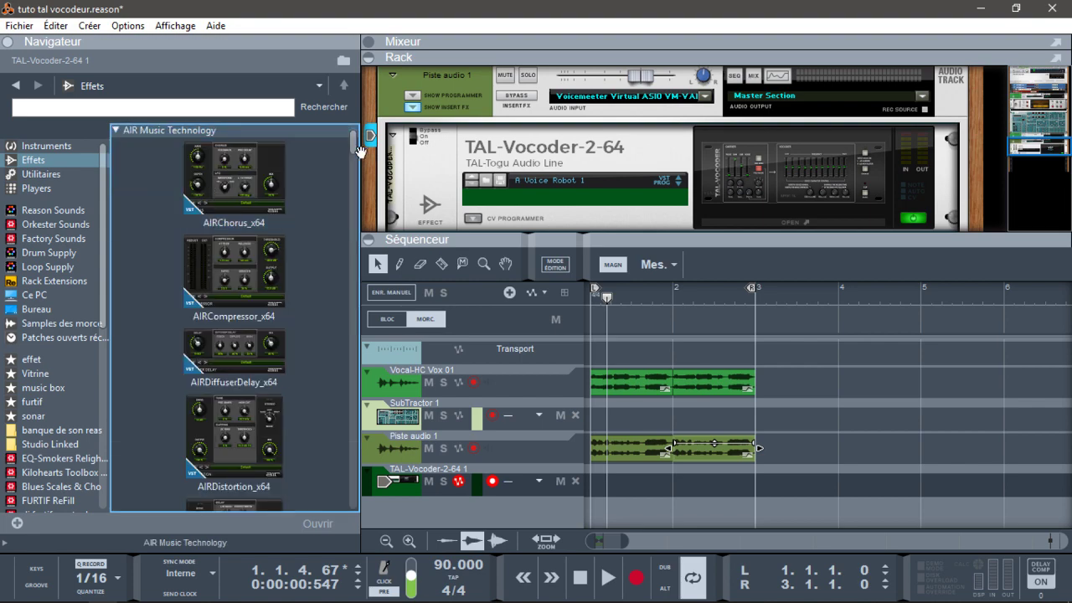
pyautogui.scroll(-3, 359, 164)
pyautogui.scroll(-6, 358, 165)
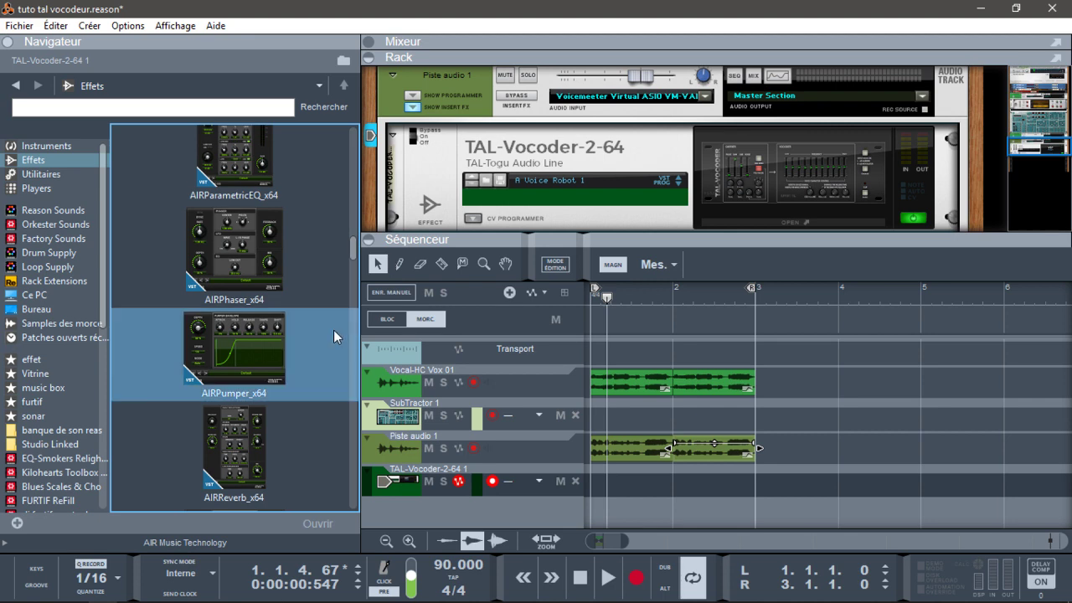
# Delete the TAL-Vocoder-2-64 device with its track and briefly play the unprocessed vocal loop.
pyautogui.click(581, 149)
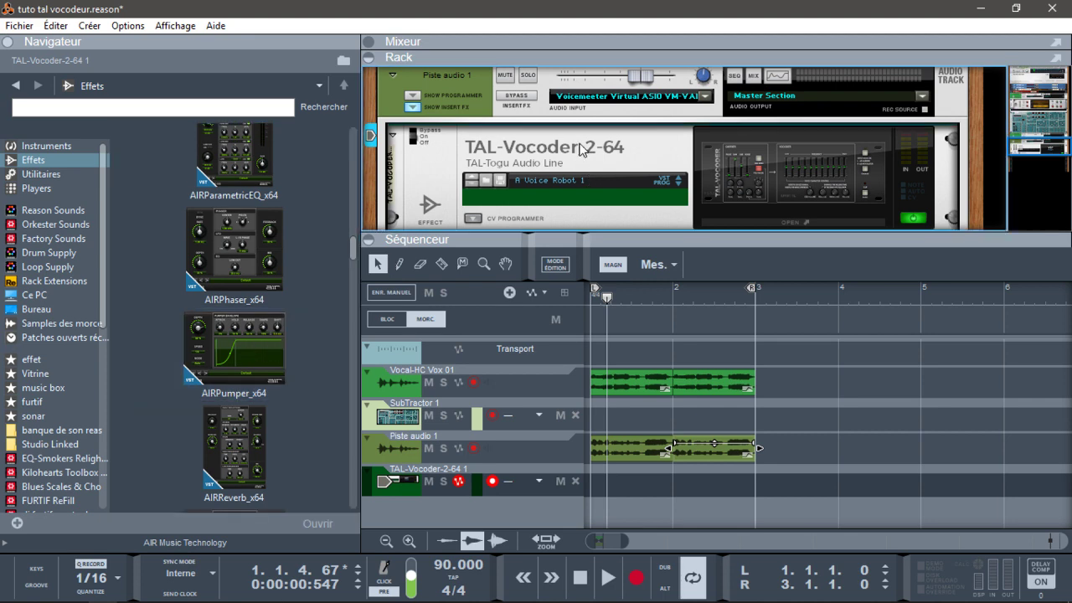
pyautogui.press('Delete')
pyautogui.press('Return')
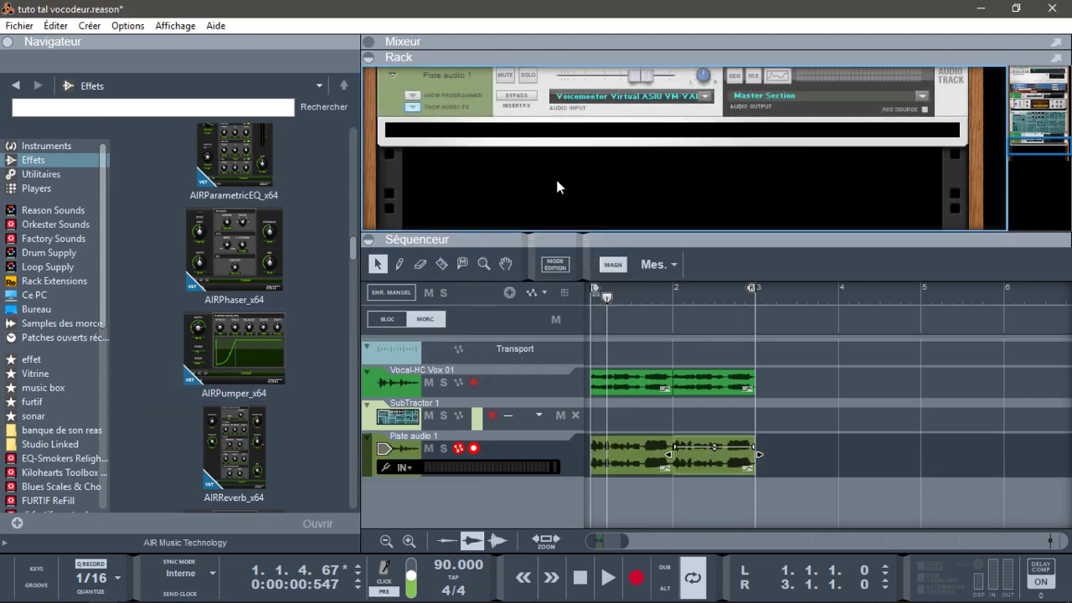
pyautogui.press('space')
pyautogui.press('space')
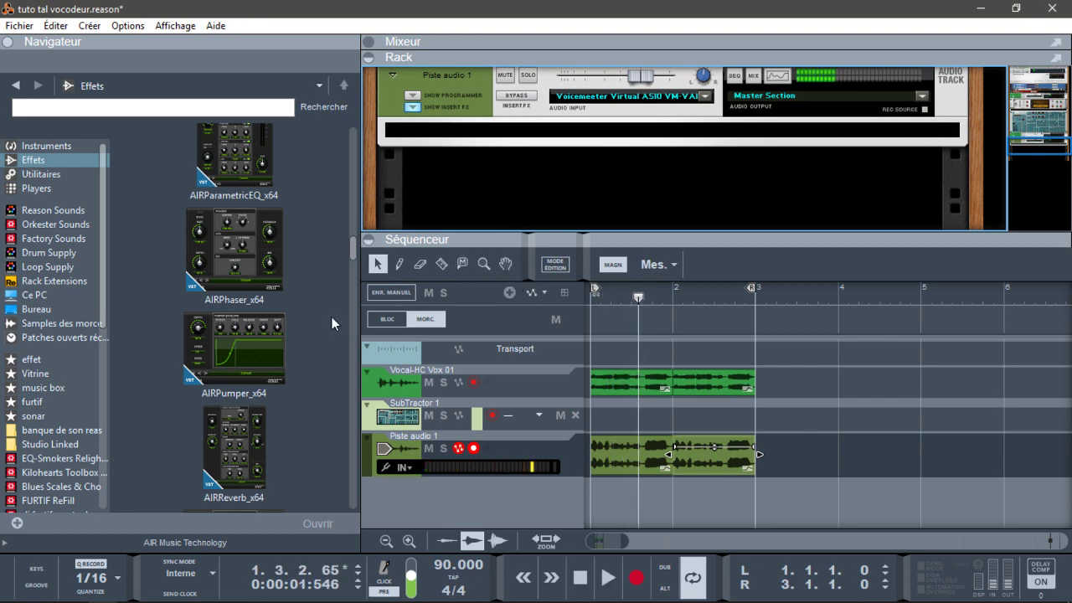
# Insert AIRPumper_x64 in the insert FX section of Piste audio 1 and set its mode to By MIDI.
pyautogui.moveTo(237, 369); pyautogui.dragTo(599, 139)
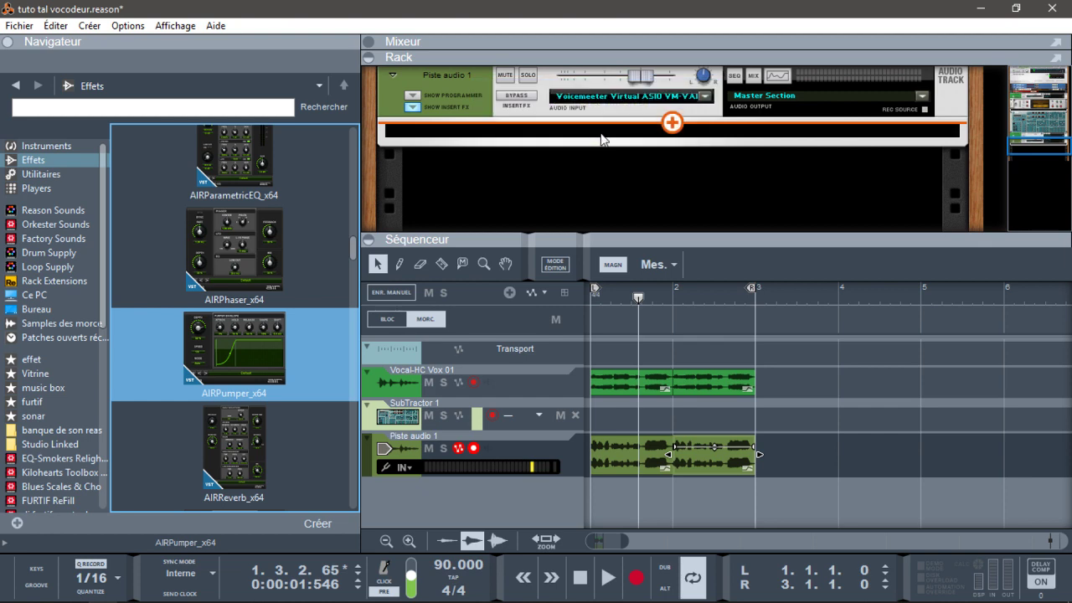
pyautogui.click(746, 219)
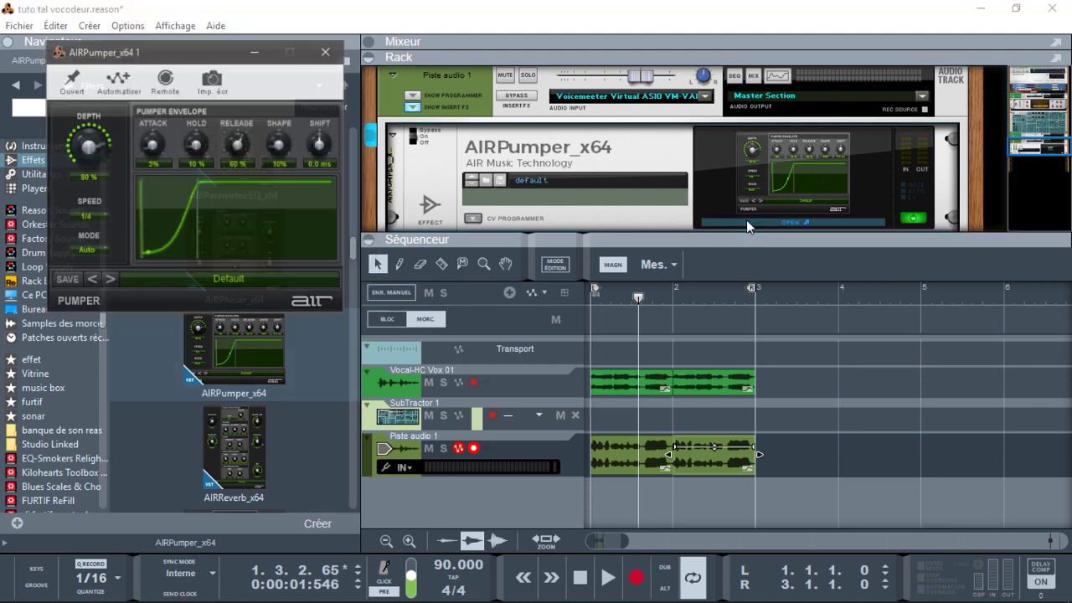
pyautogui.moveTo(185, 56); pyautogui.dragTo(879, 81)
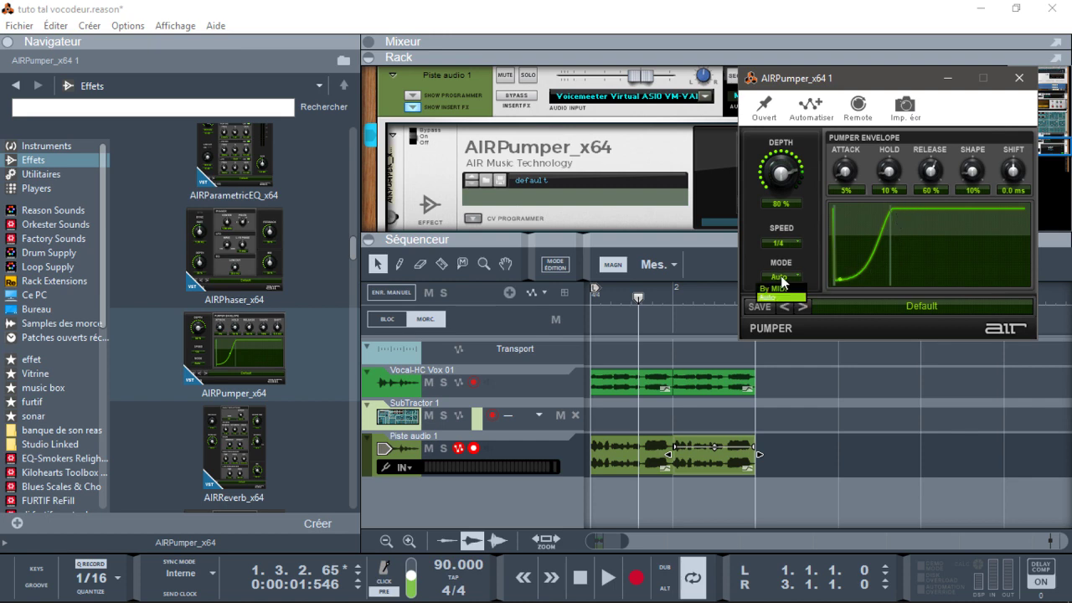
pyautogui.click(774, 290)
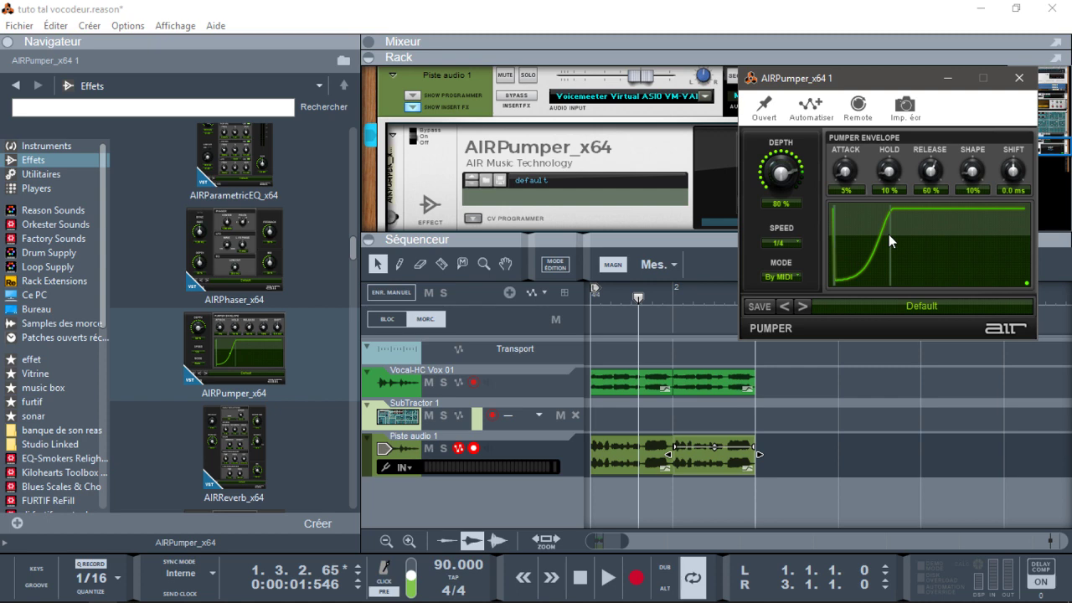
# Create a sequencer track for the AIRPumper_x64 1 device and add a new note lane to it.
pyautogui.rightClick(598, 206)
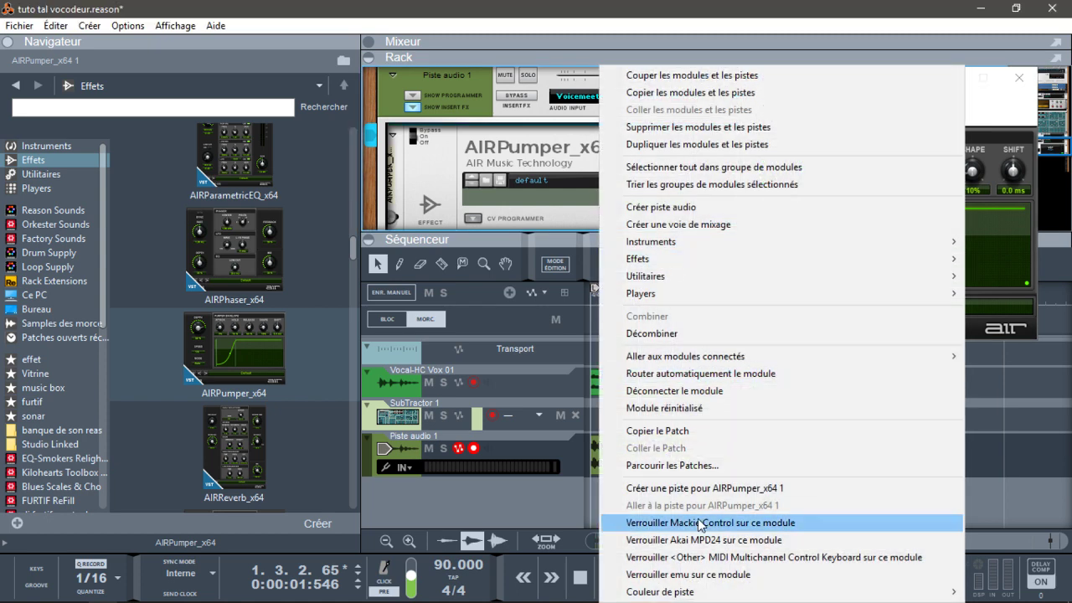
pyautogui.click(700, 488)
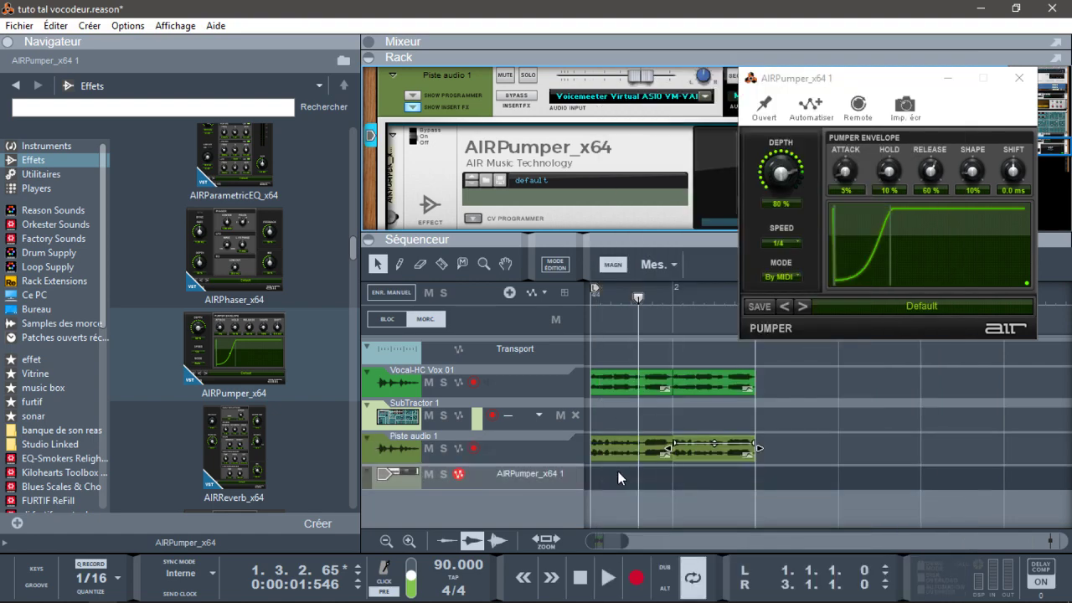
pyautogui.rightClick(549, 480)
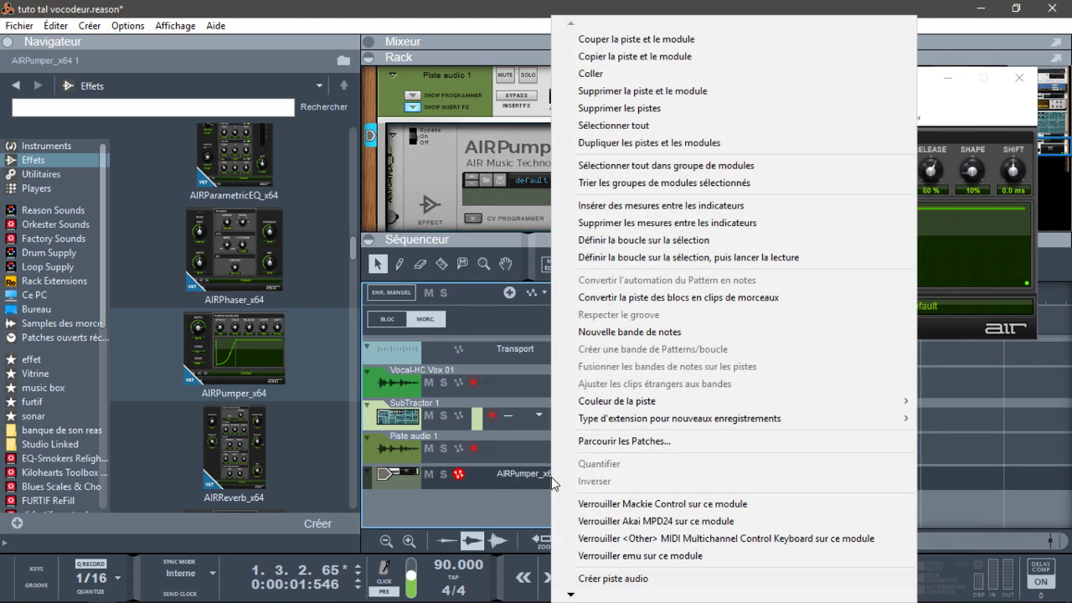
pyautogui.click(612, 335)
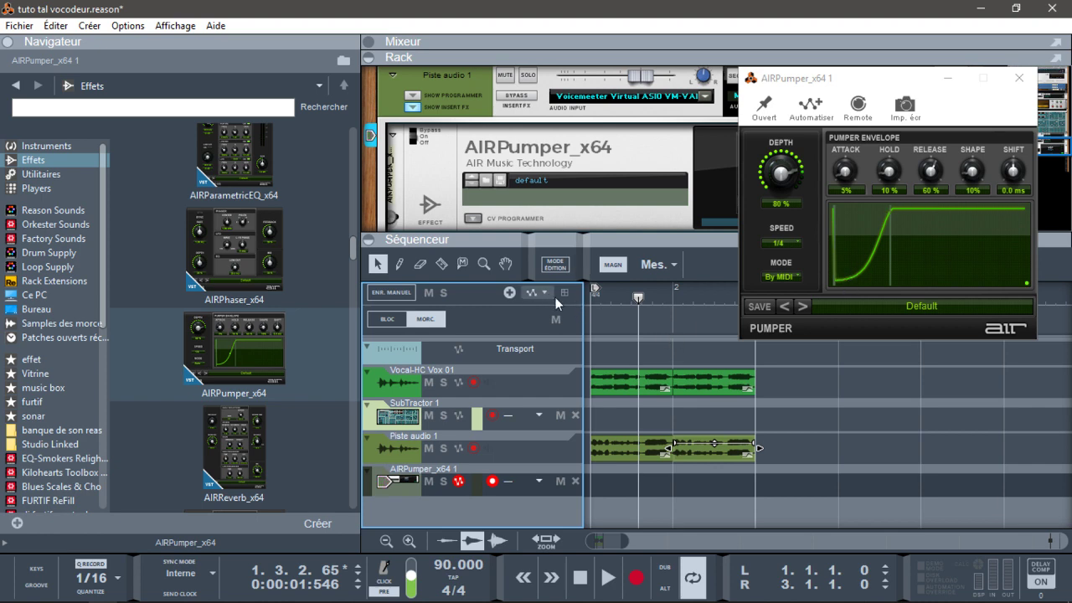
# Play the vocal loop to audition AIRPumper in By MIDI mode, and stop playback.
pyautogui.press('space')
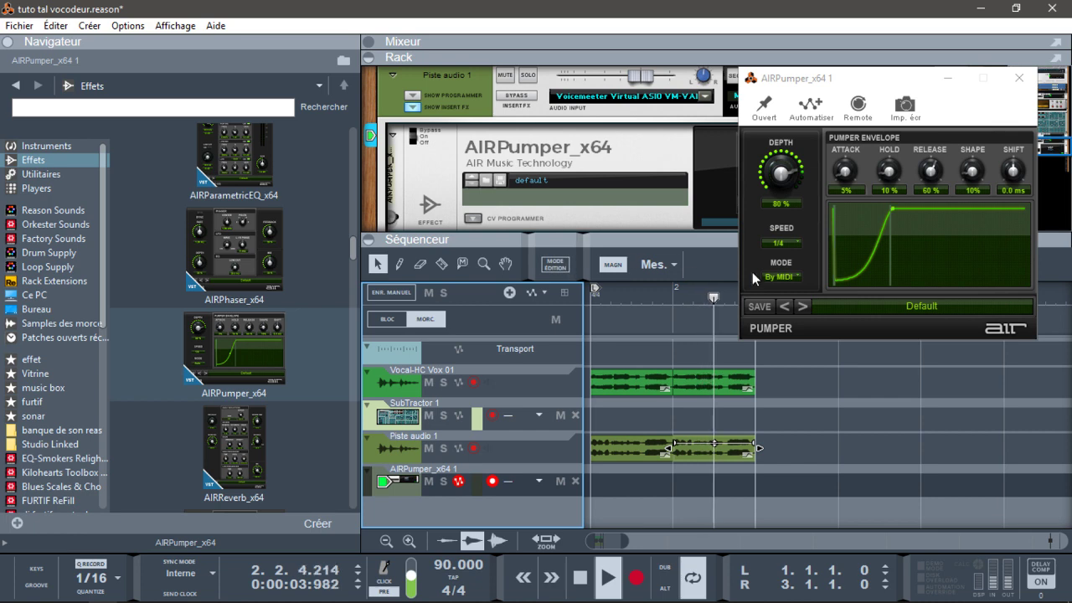
pyautogui.press('space')
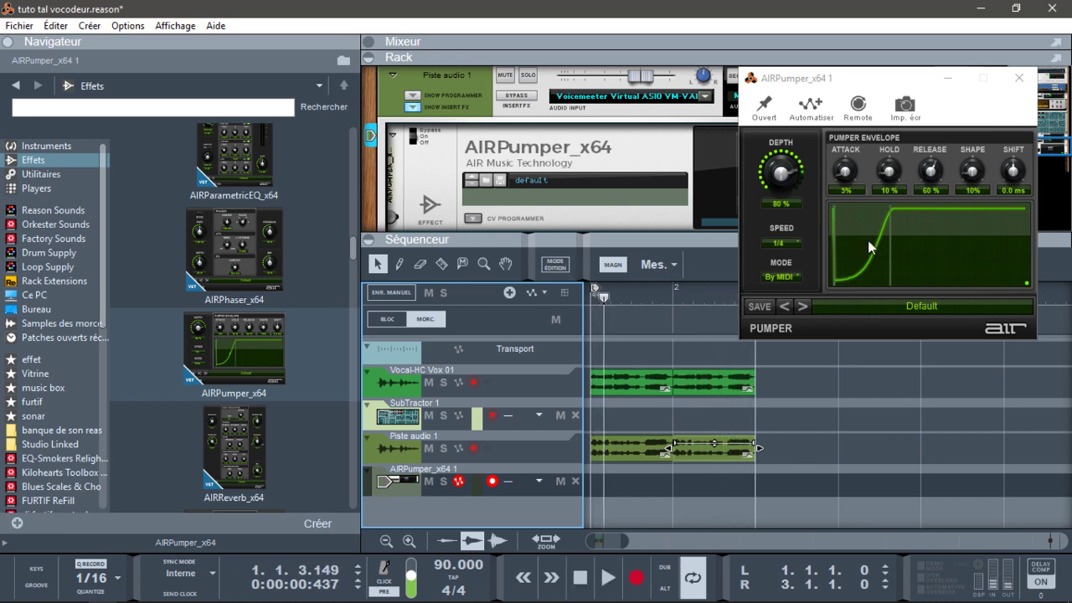